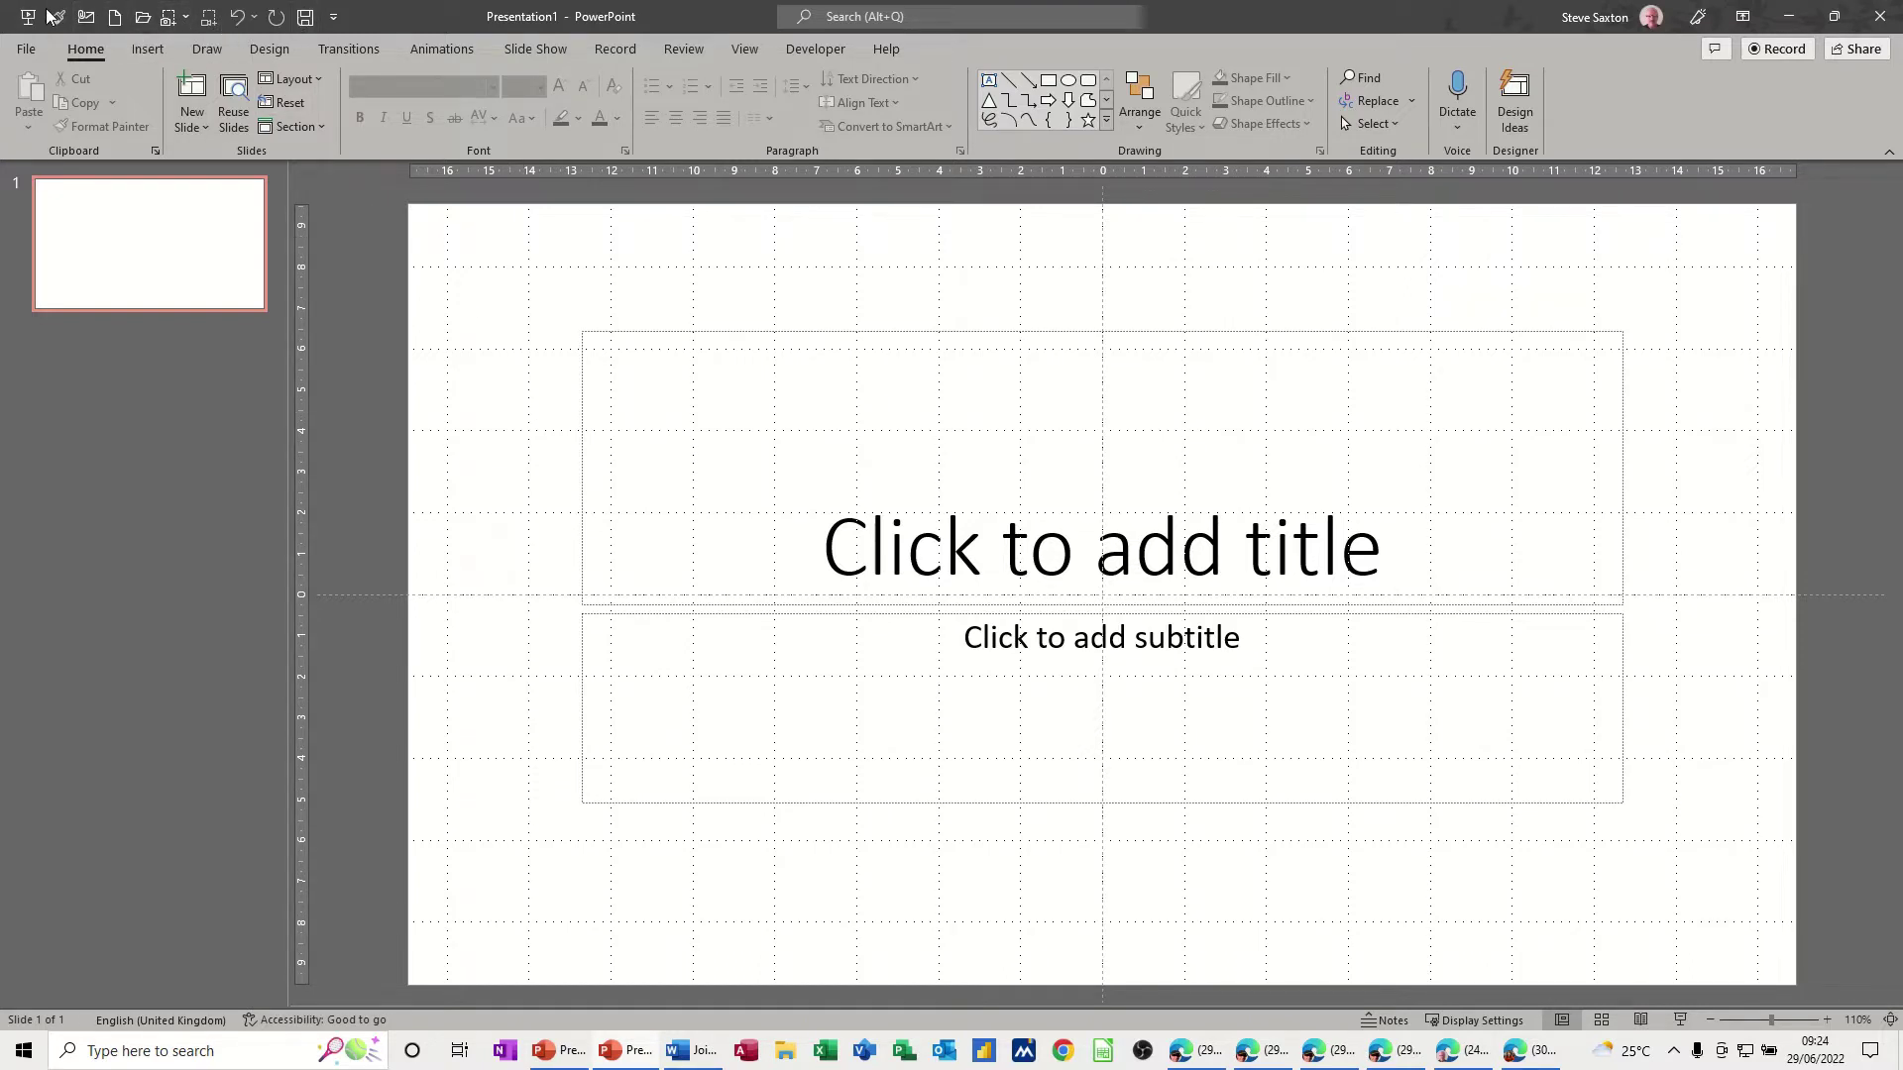
# Move the Quick Access Toolbar below the ribbon, then put it back above
pyautogui.click(333, 17)
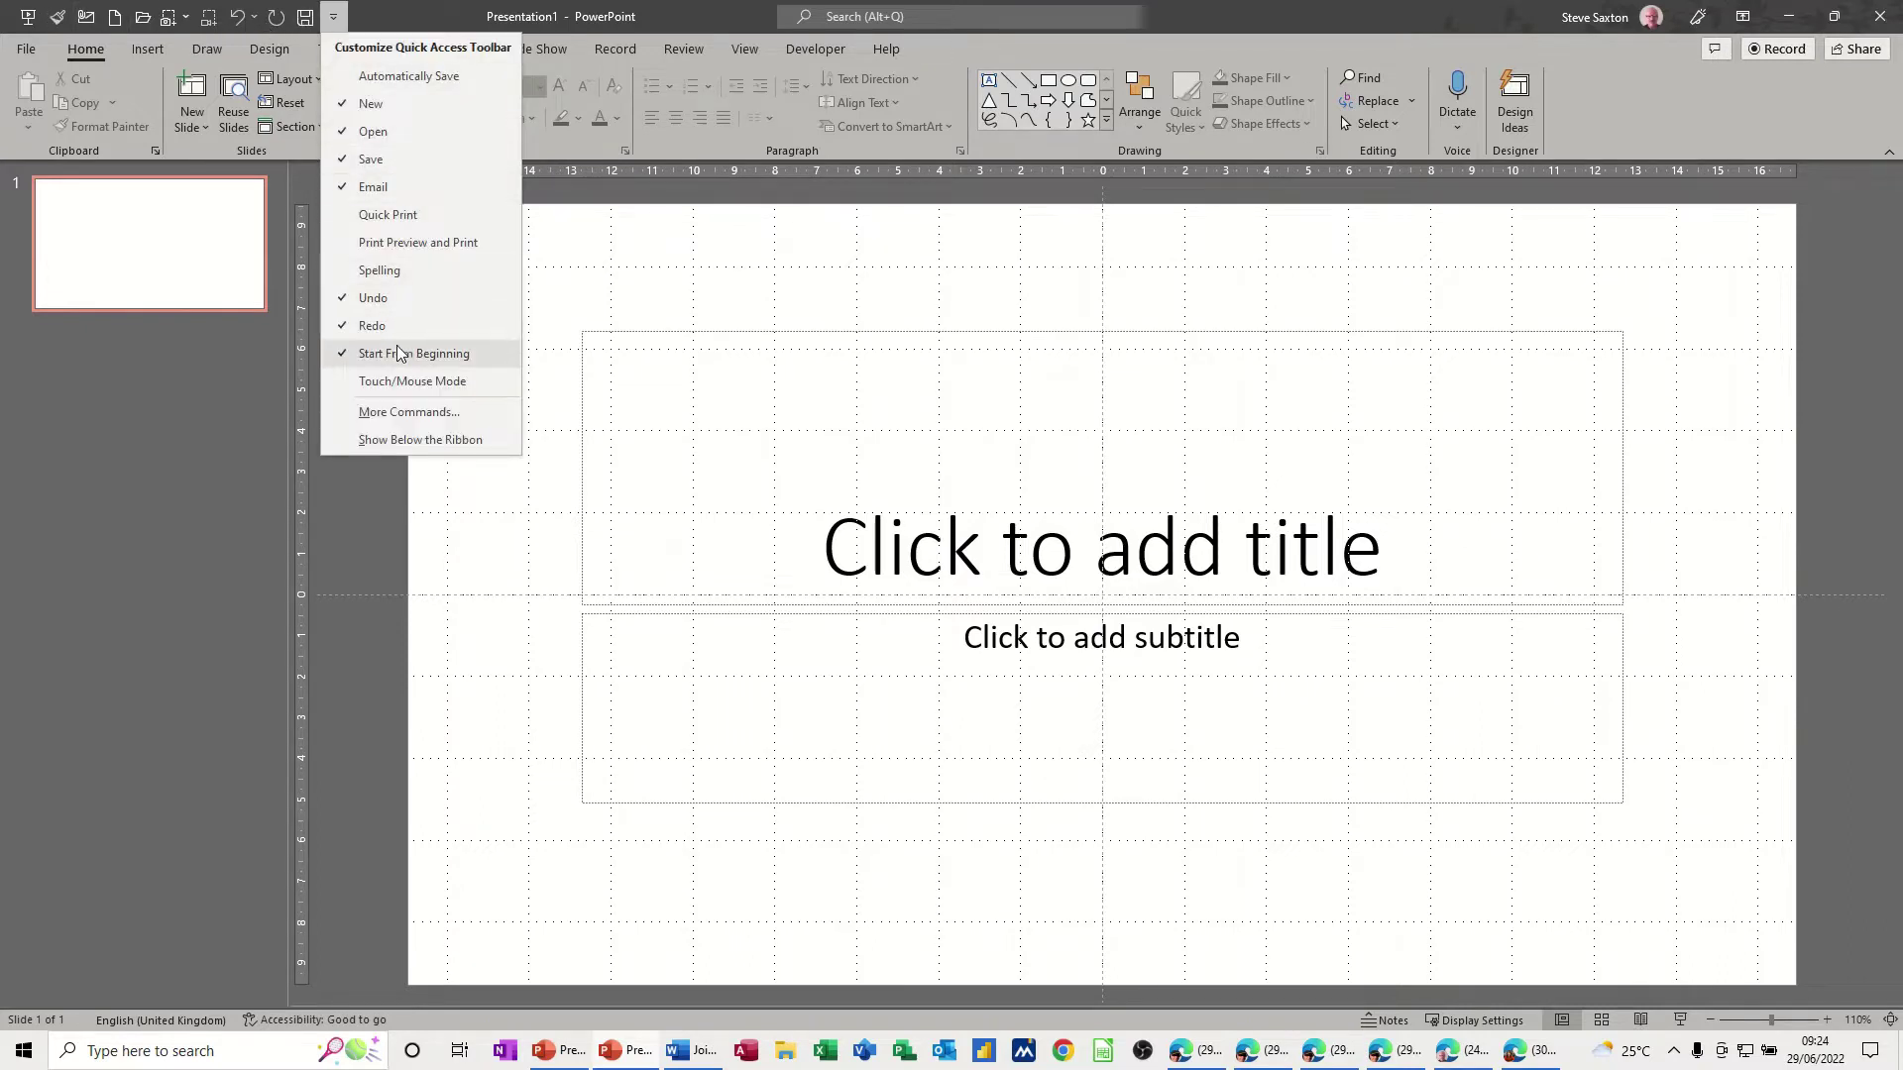
pyautogui.click(367, 446)
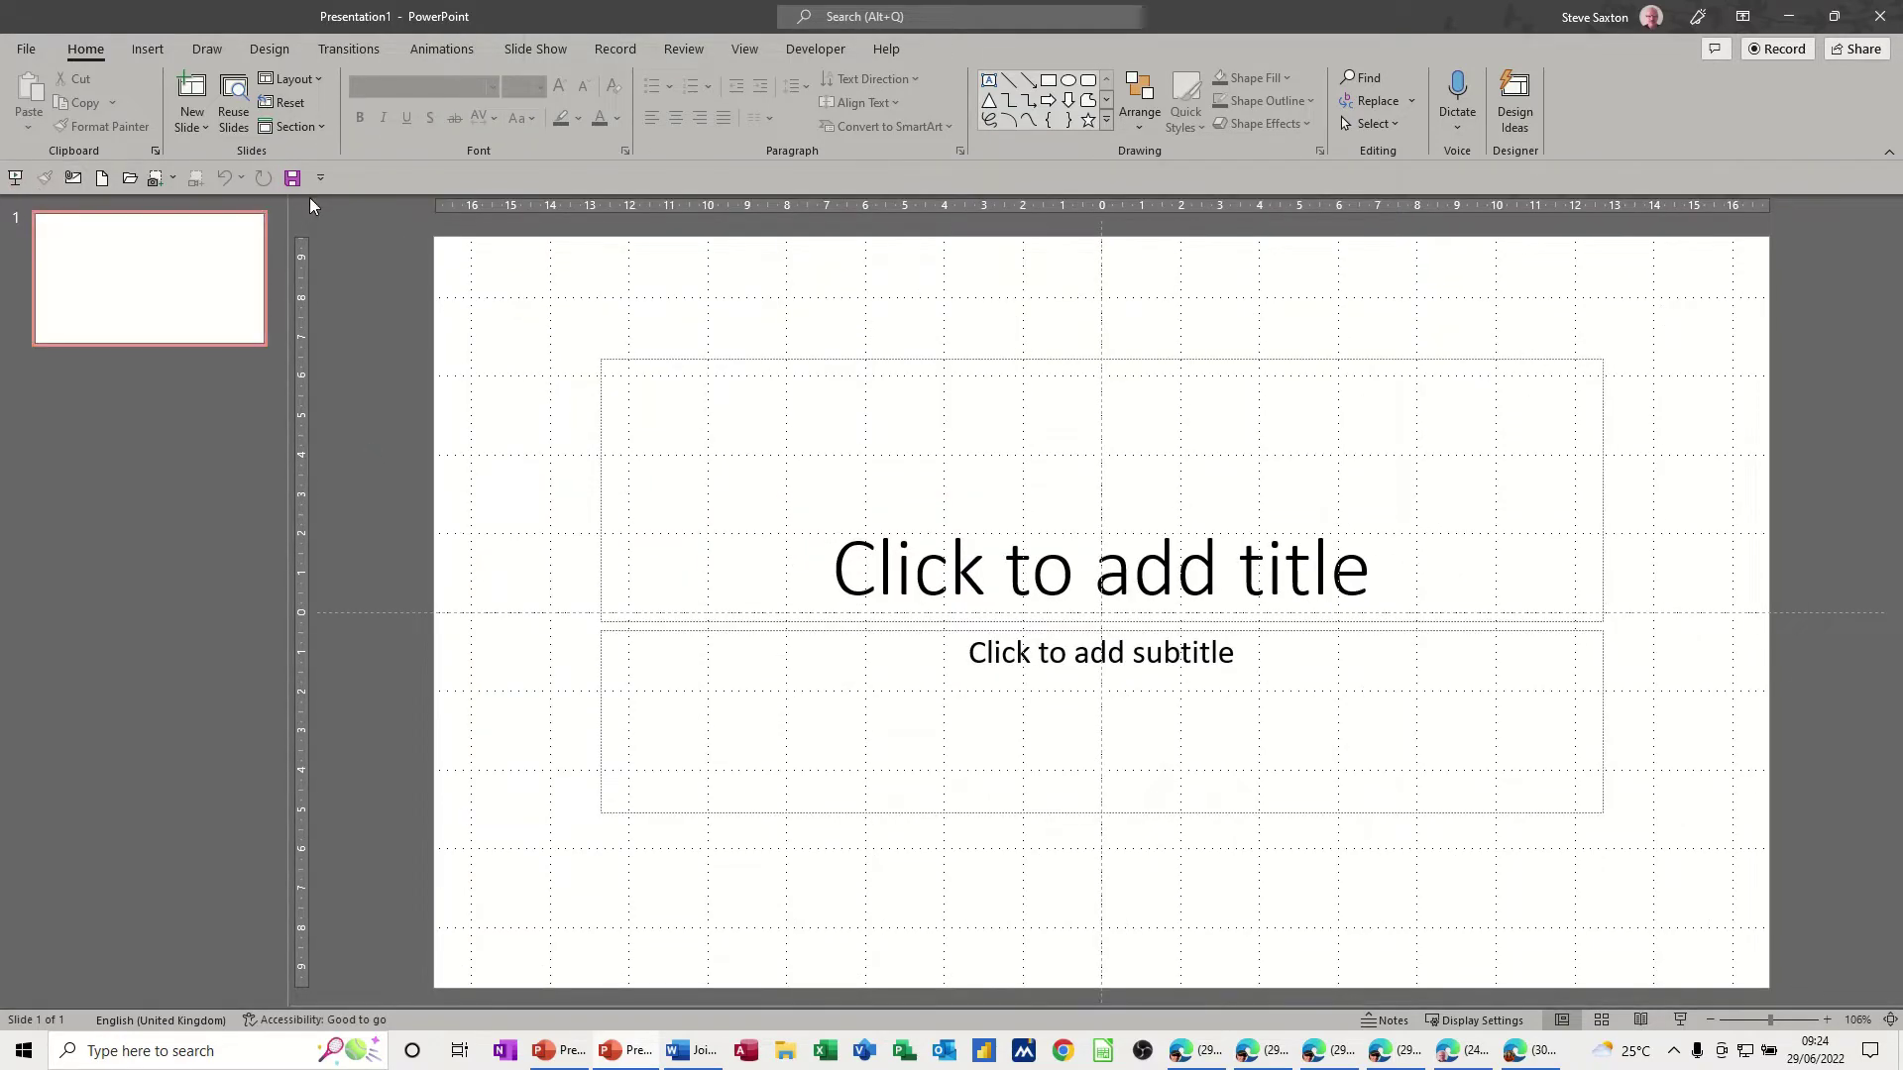
pyautogui.click(318, 183)
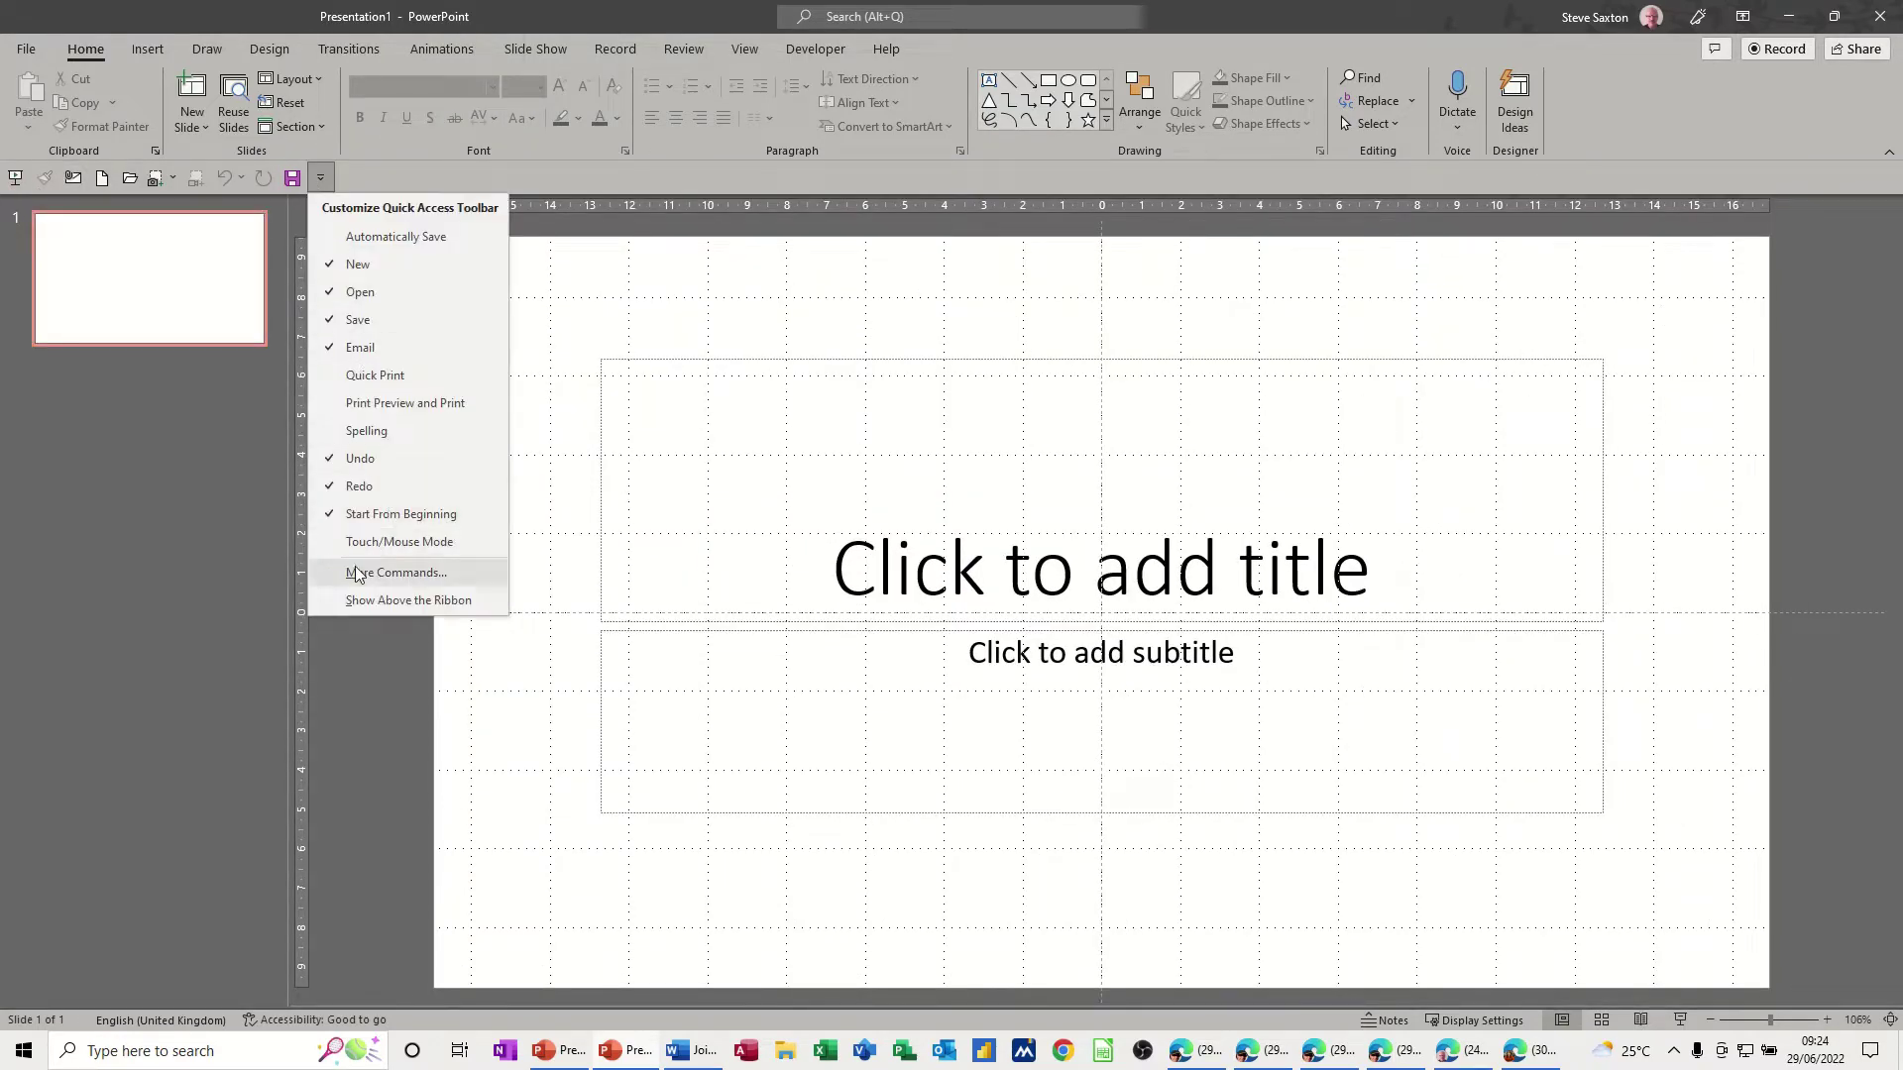
pyautogui.click(362, 600)
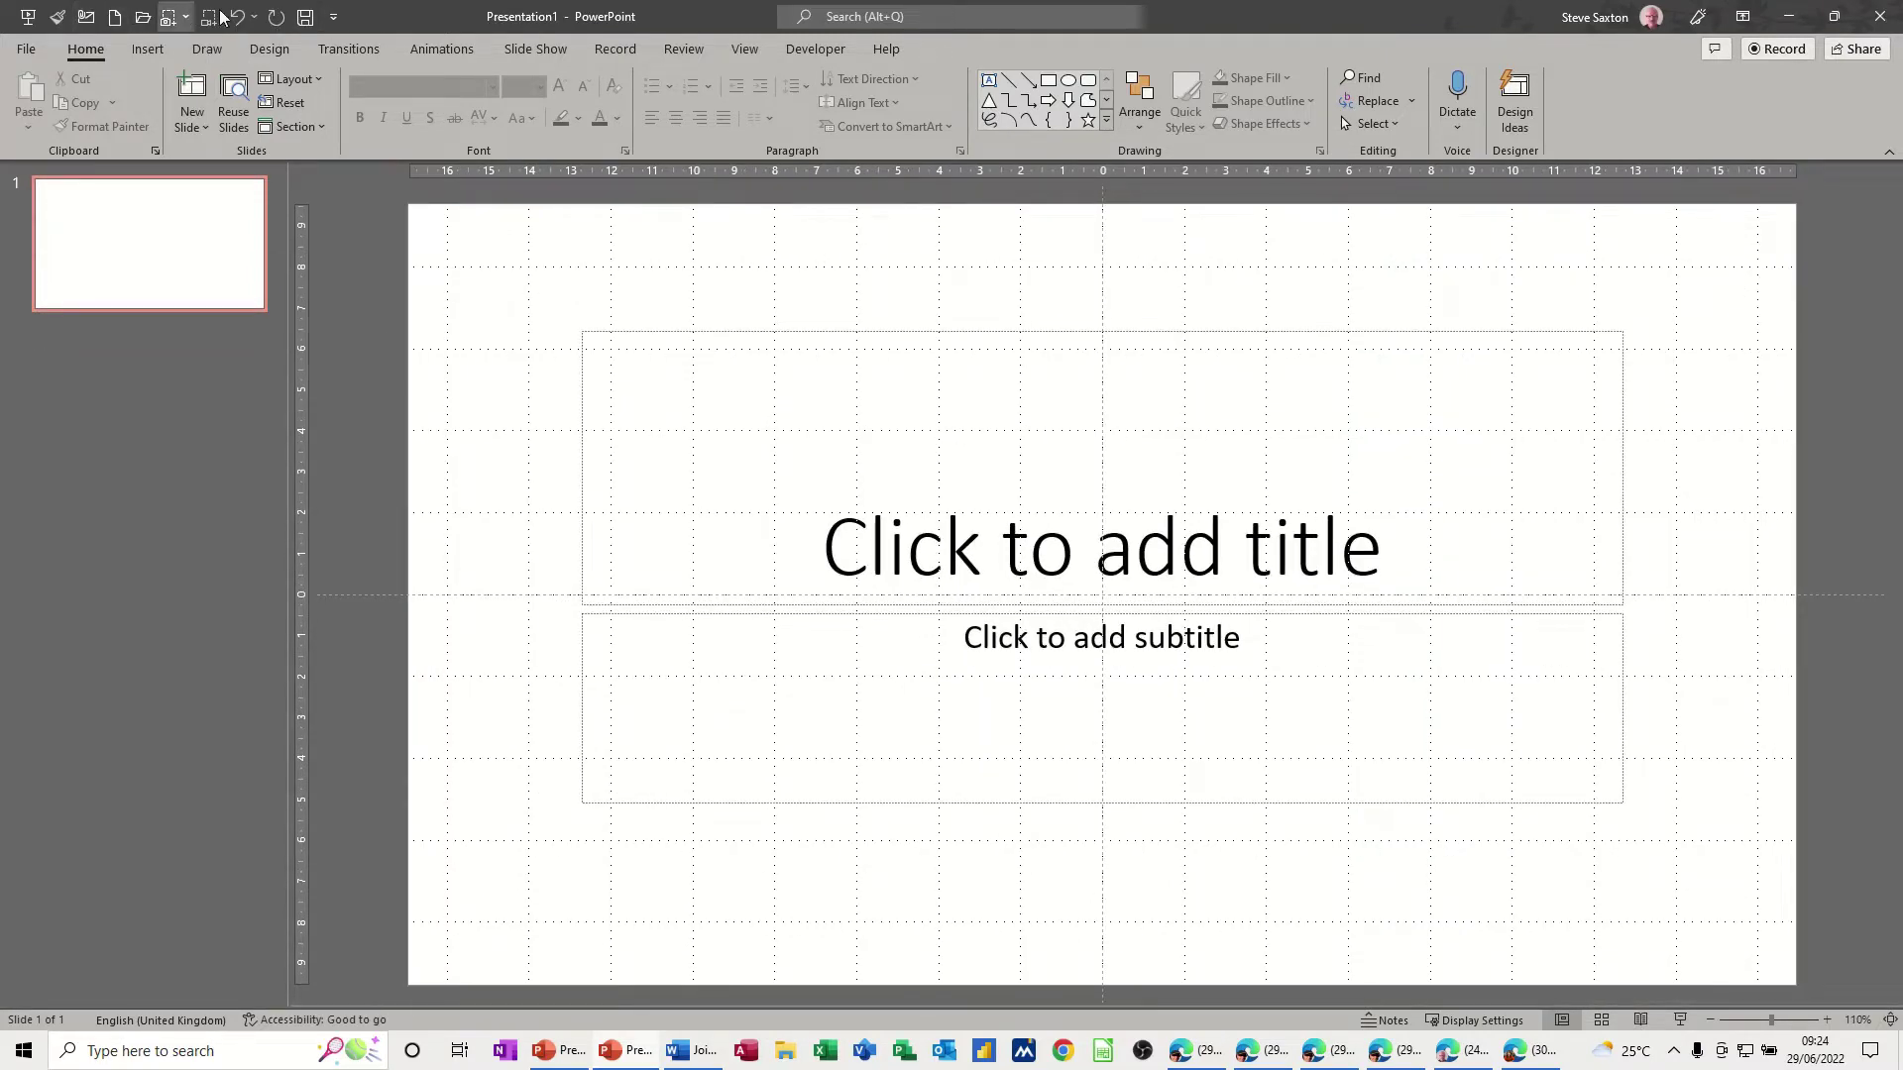
# Browse the Insert, Design and Slide Show tabs, return to Home, and show the toolbar's command list
pyautogui.click(166, 49)
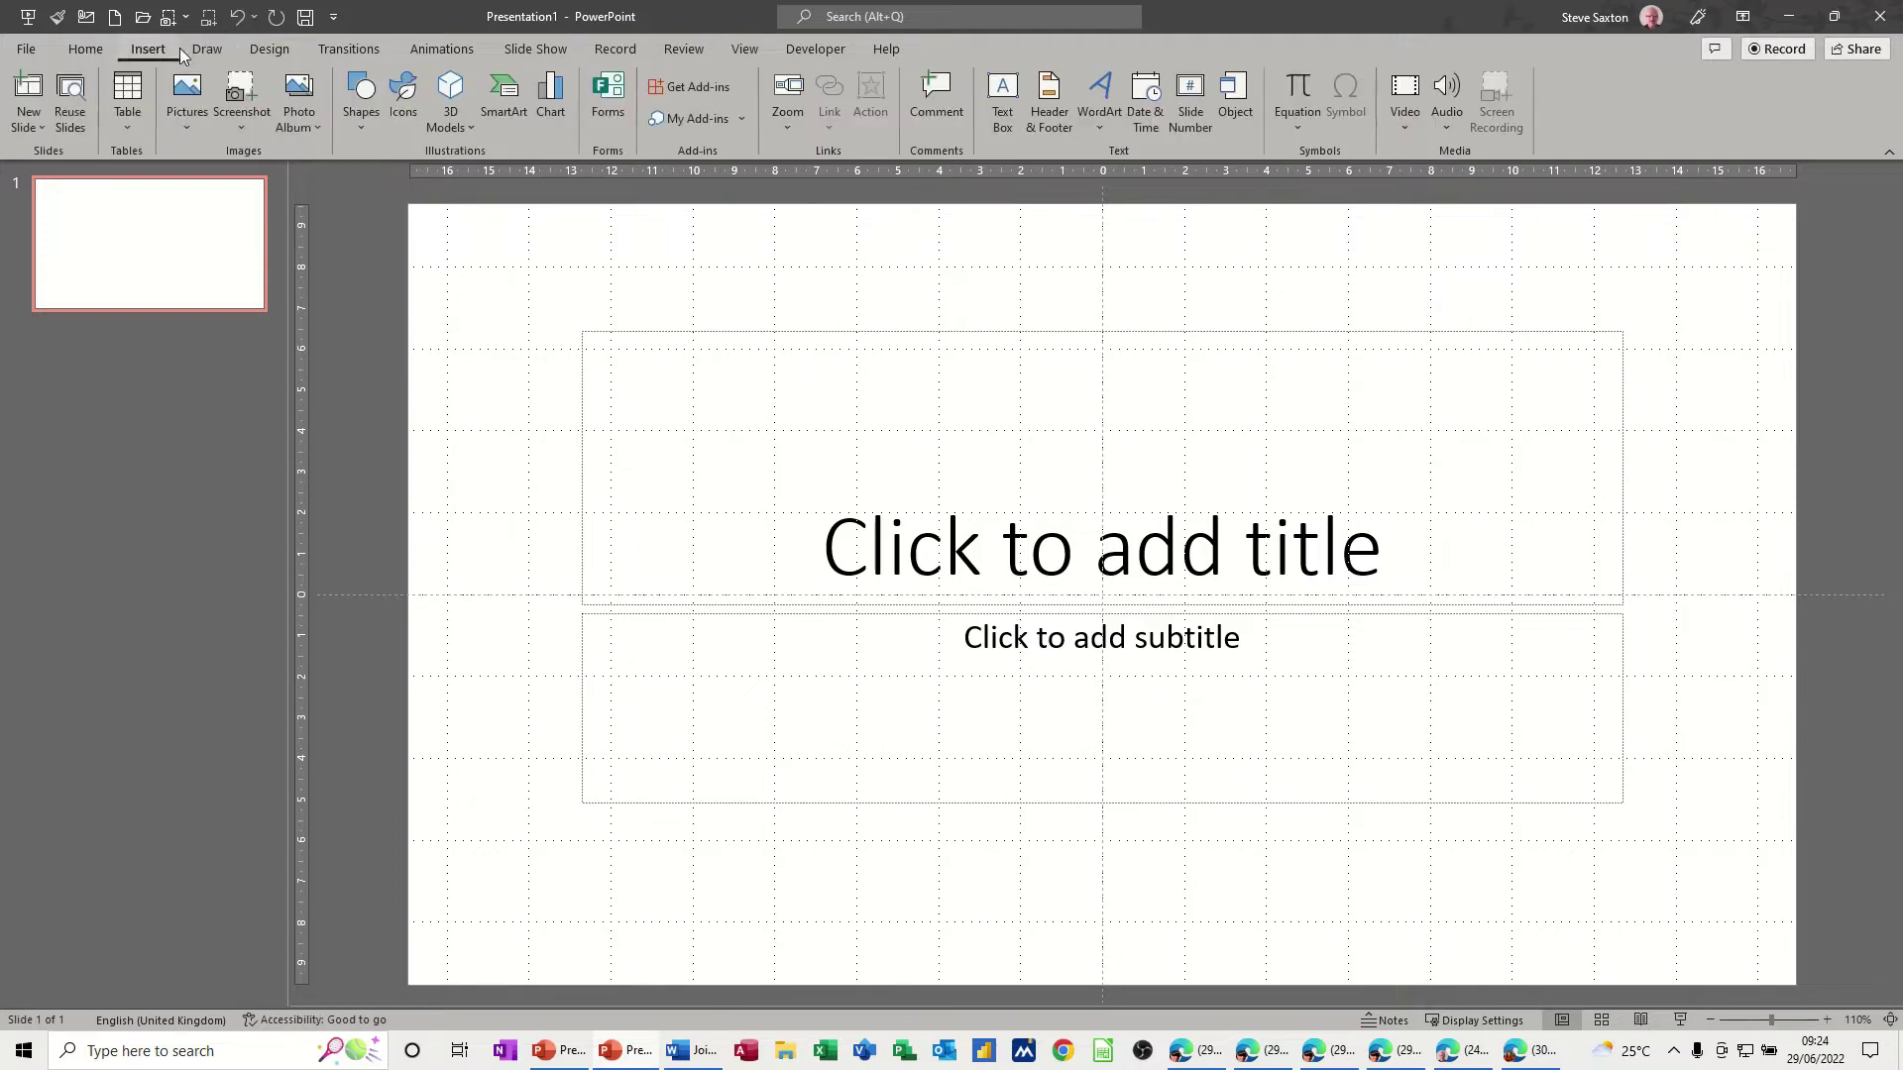
pyautogui.click(210, 51)
pyautogui.click(263, 51)
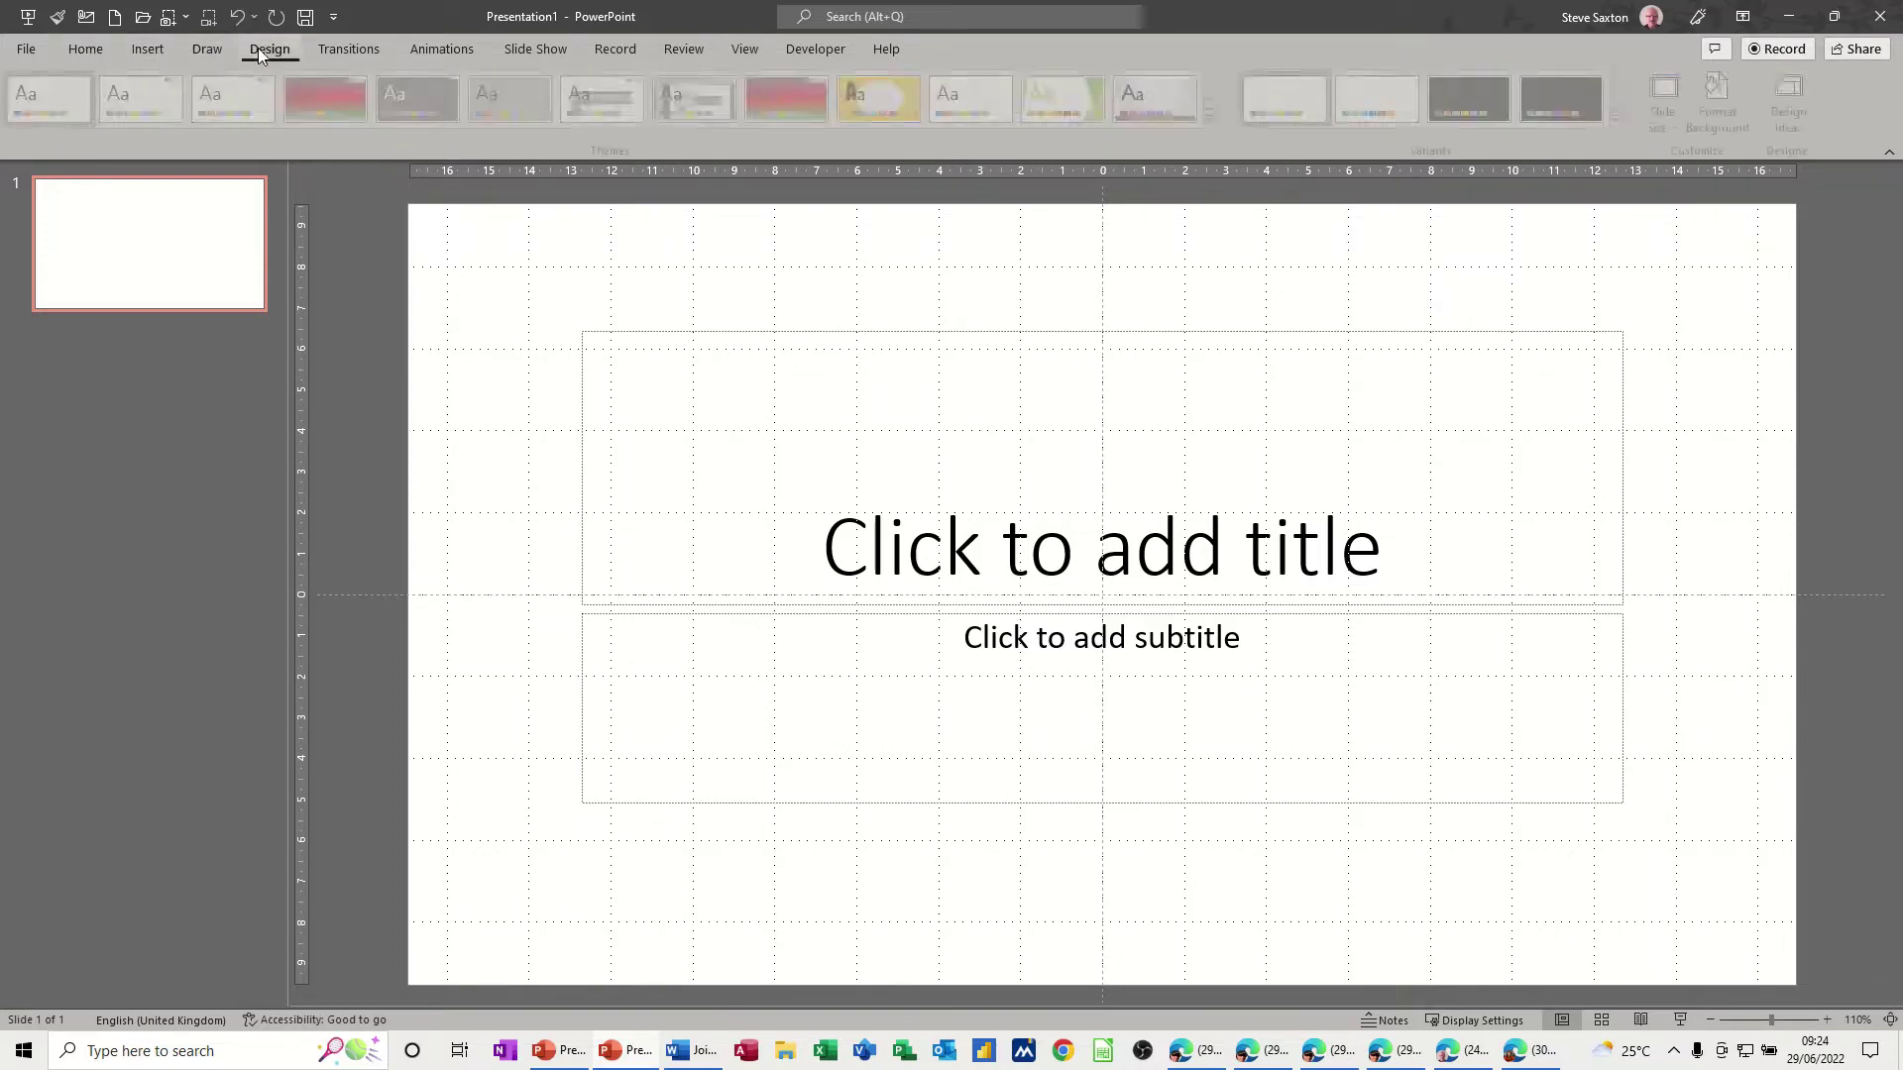
pyautogui.click(324, 53)
pyautogui.click(441, 51)
pyautogui.click(500, 54)
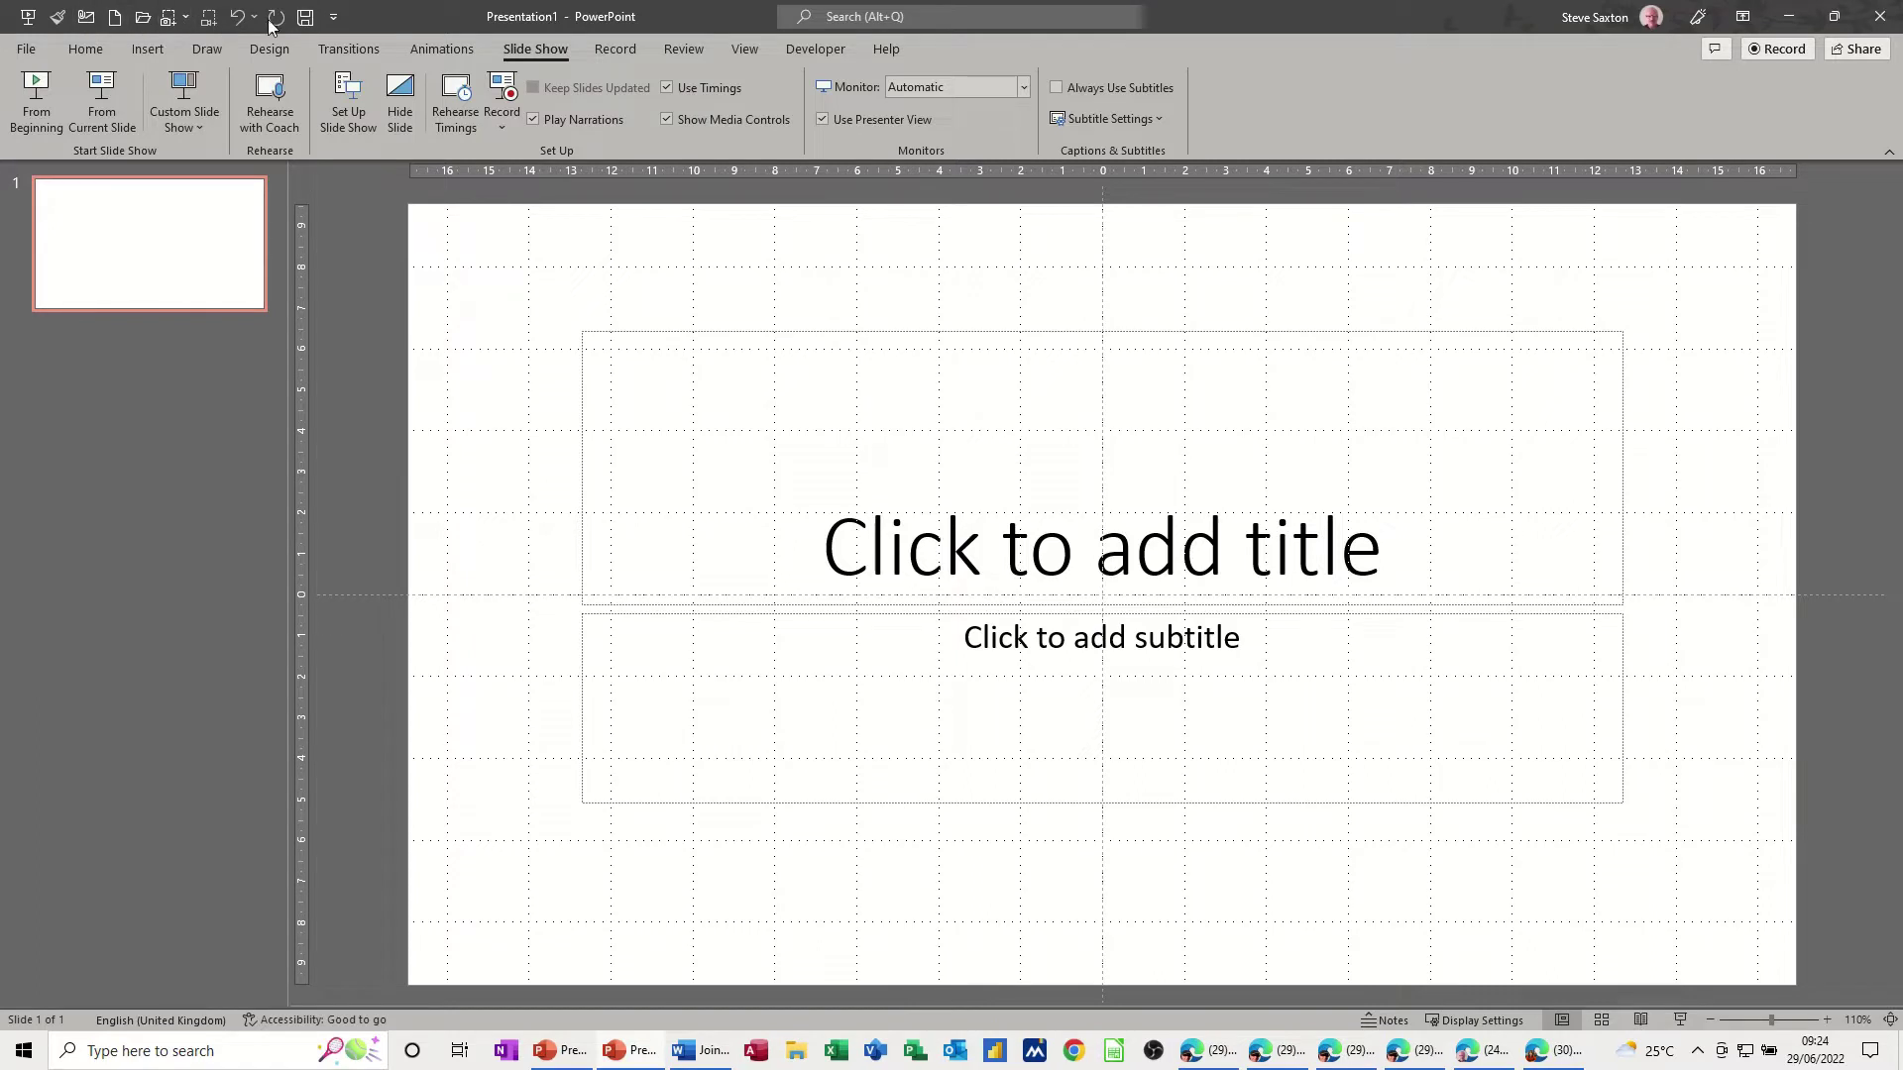
pyautogui.click(111, 47)
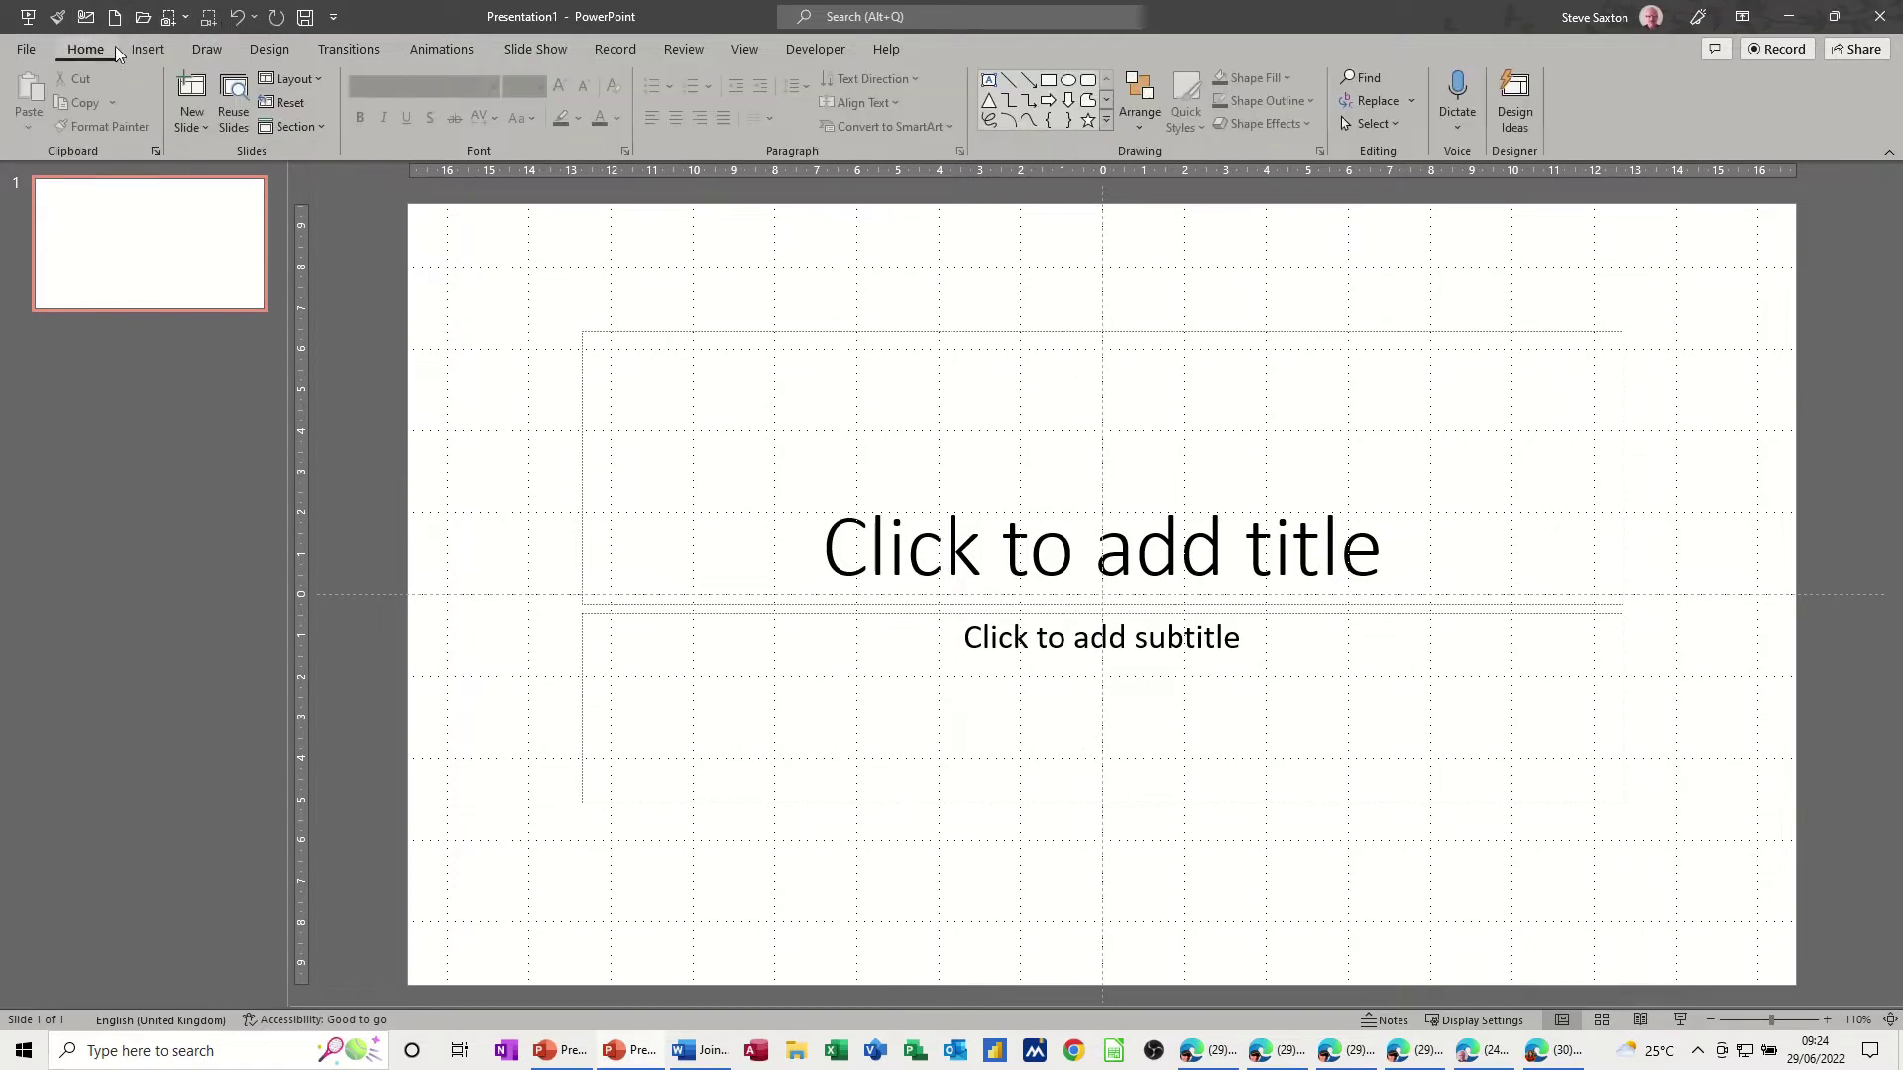
pyautogui.click(334, 19)
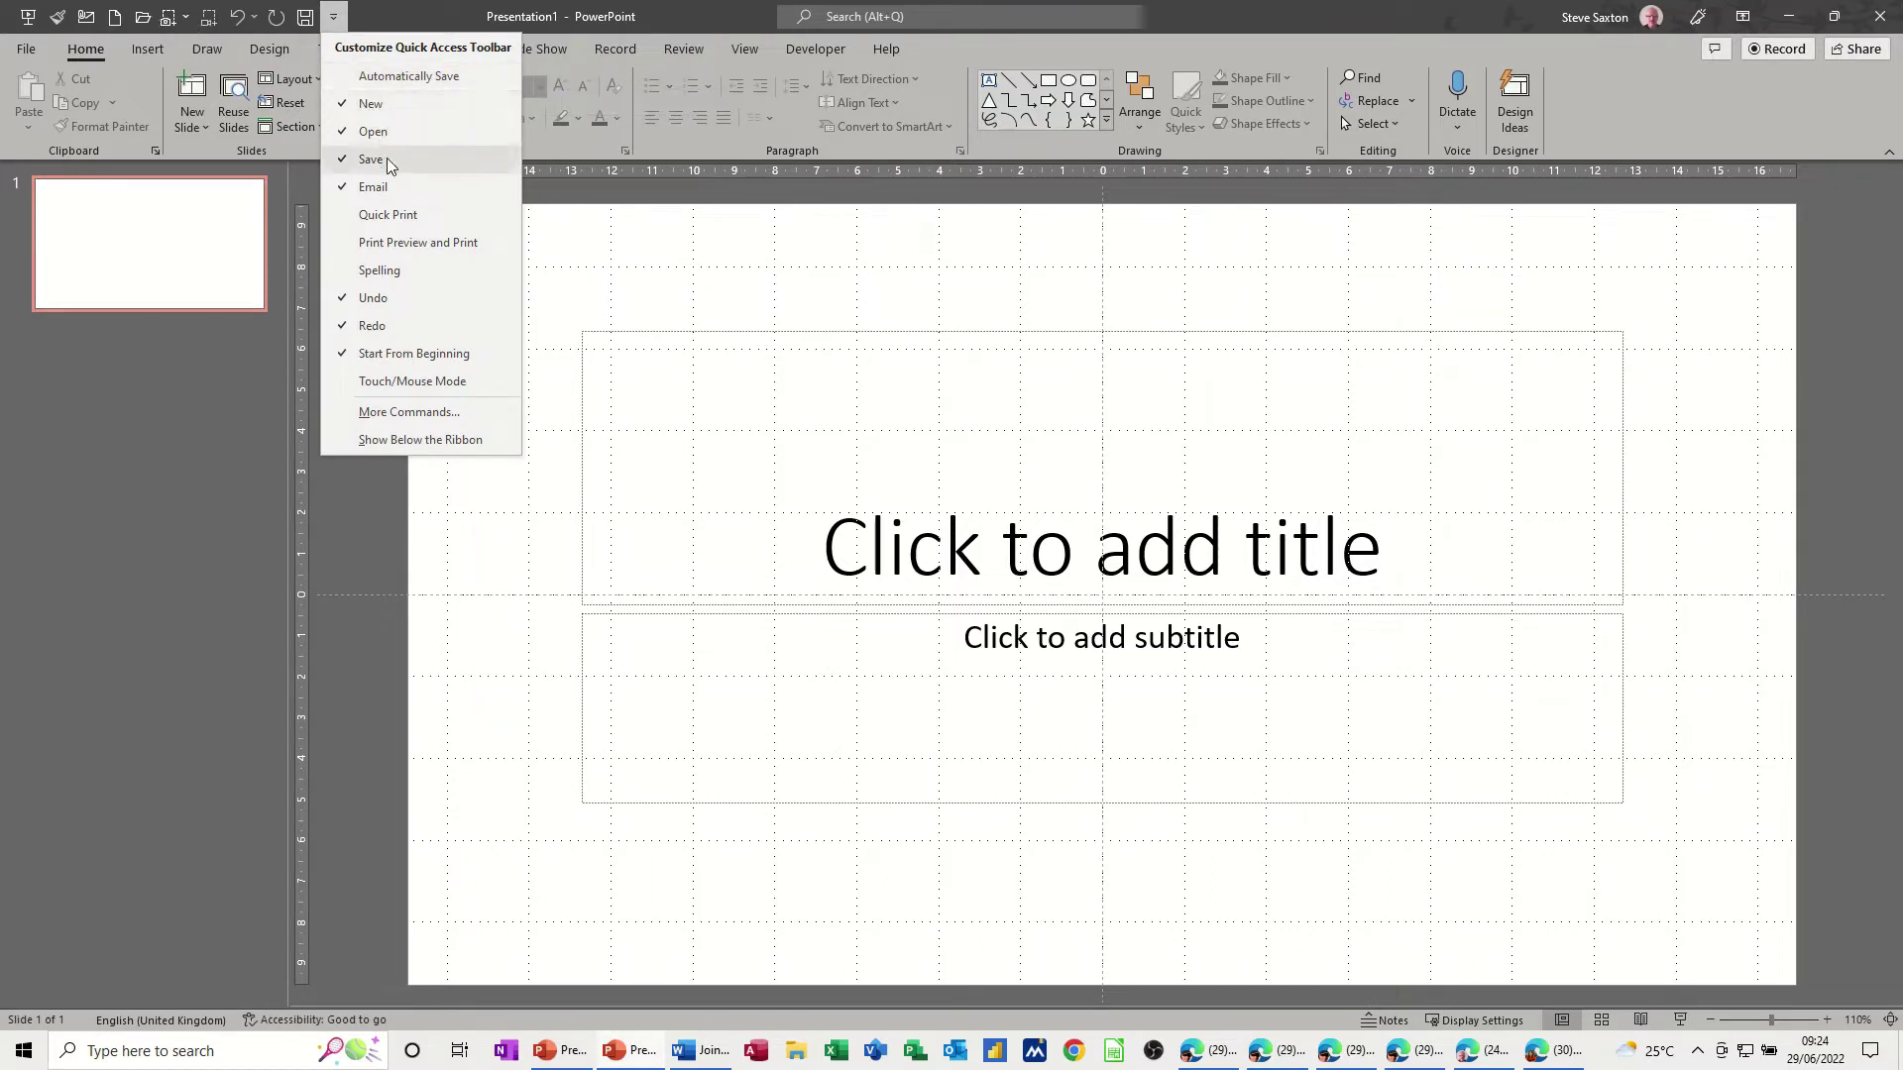
# Add Quick Print to the Quick Access Toolbar, then remove it again
pyautogui.click(386, 215)
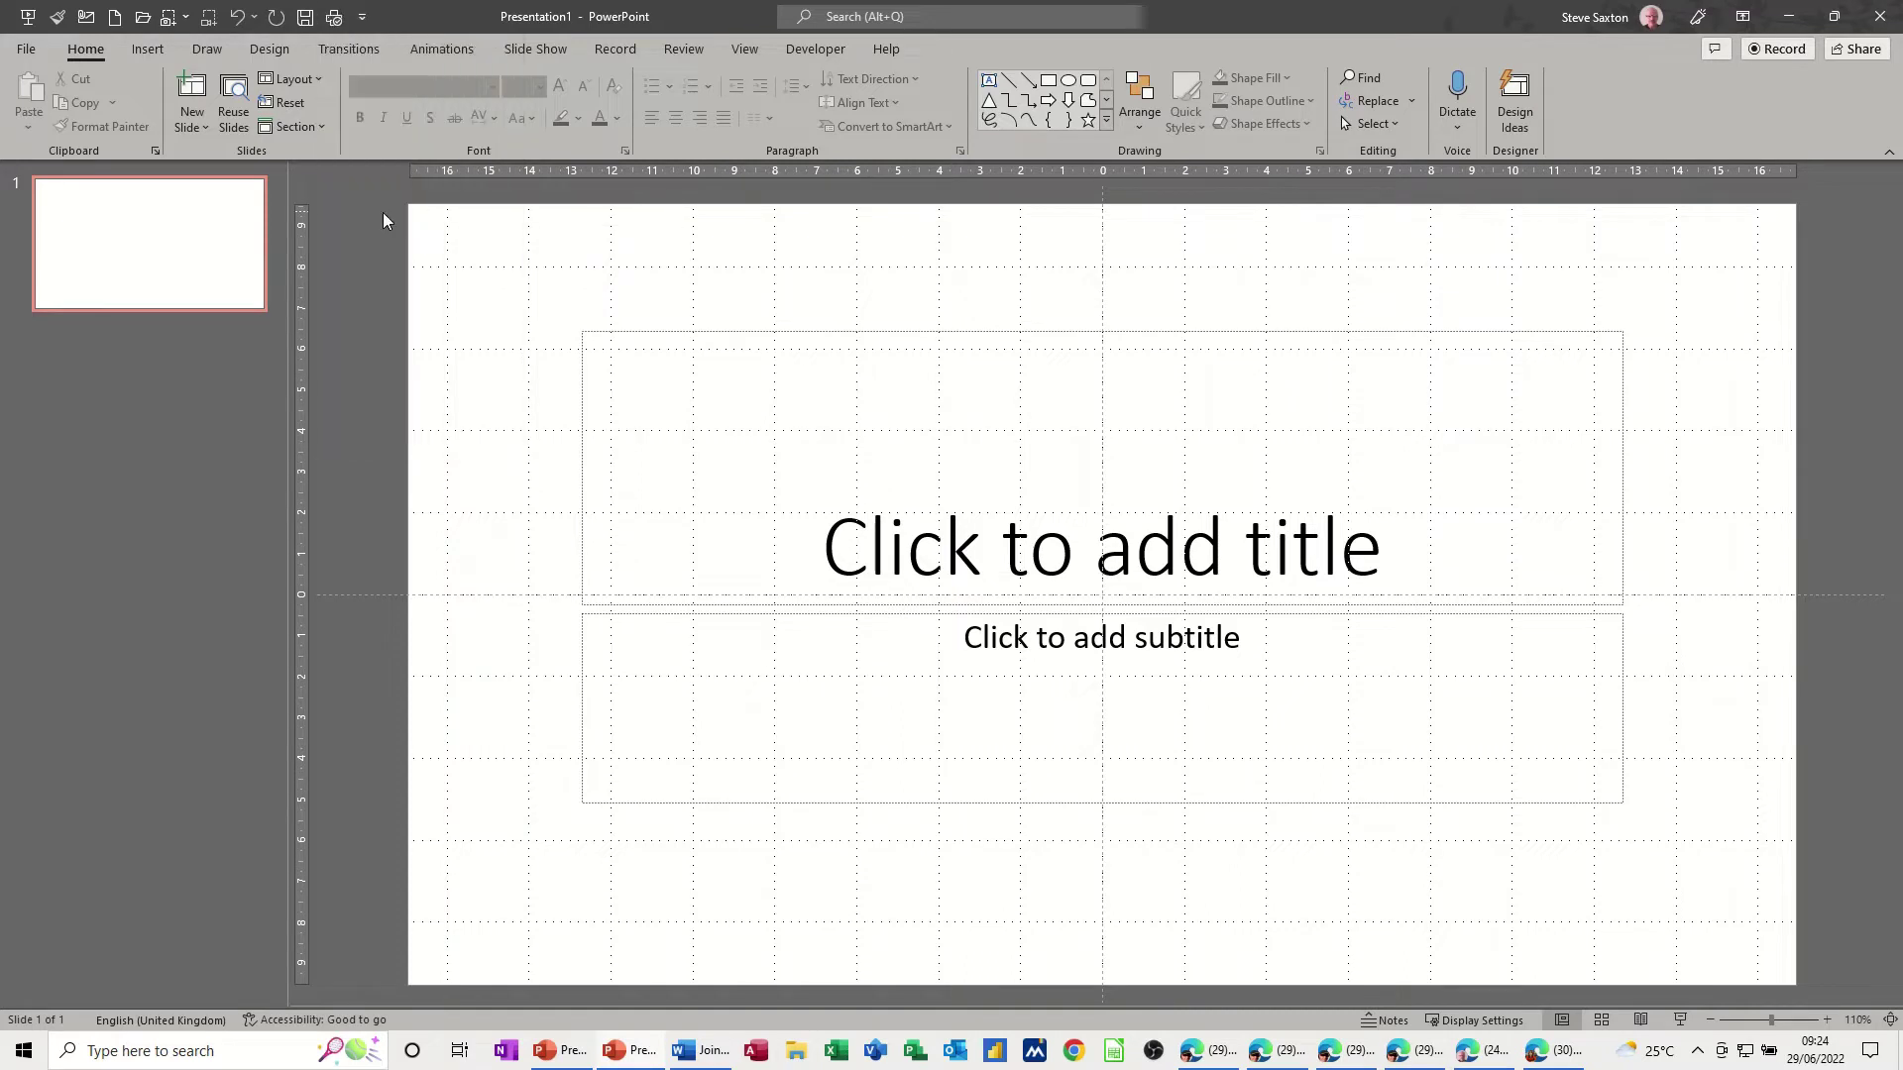
pyautogui.rightClick(334, 22)
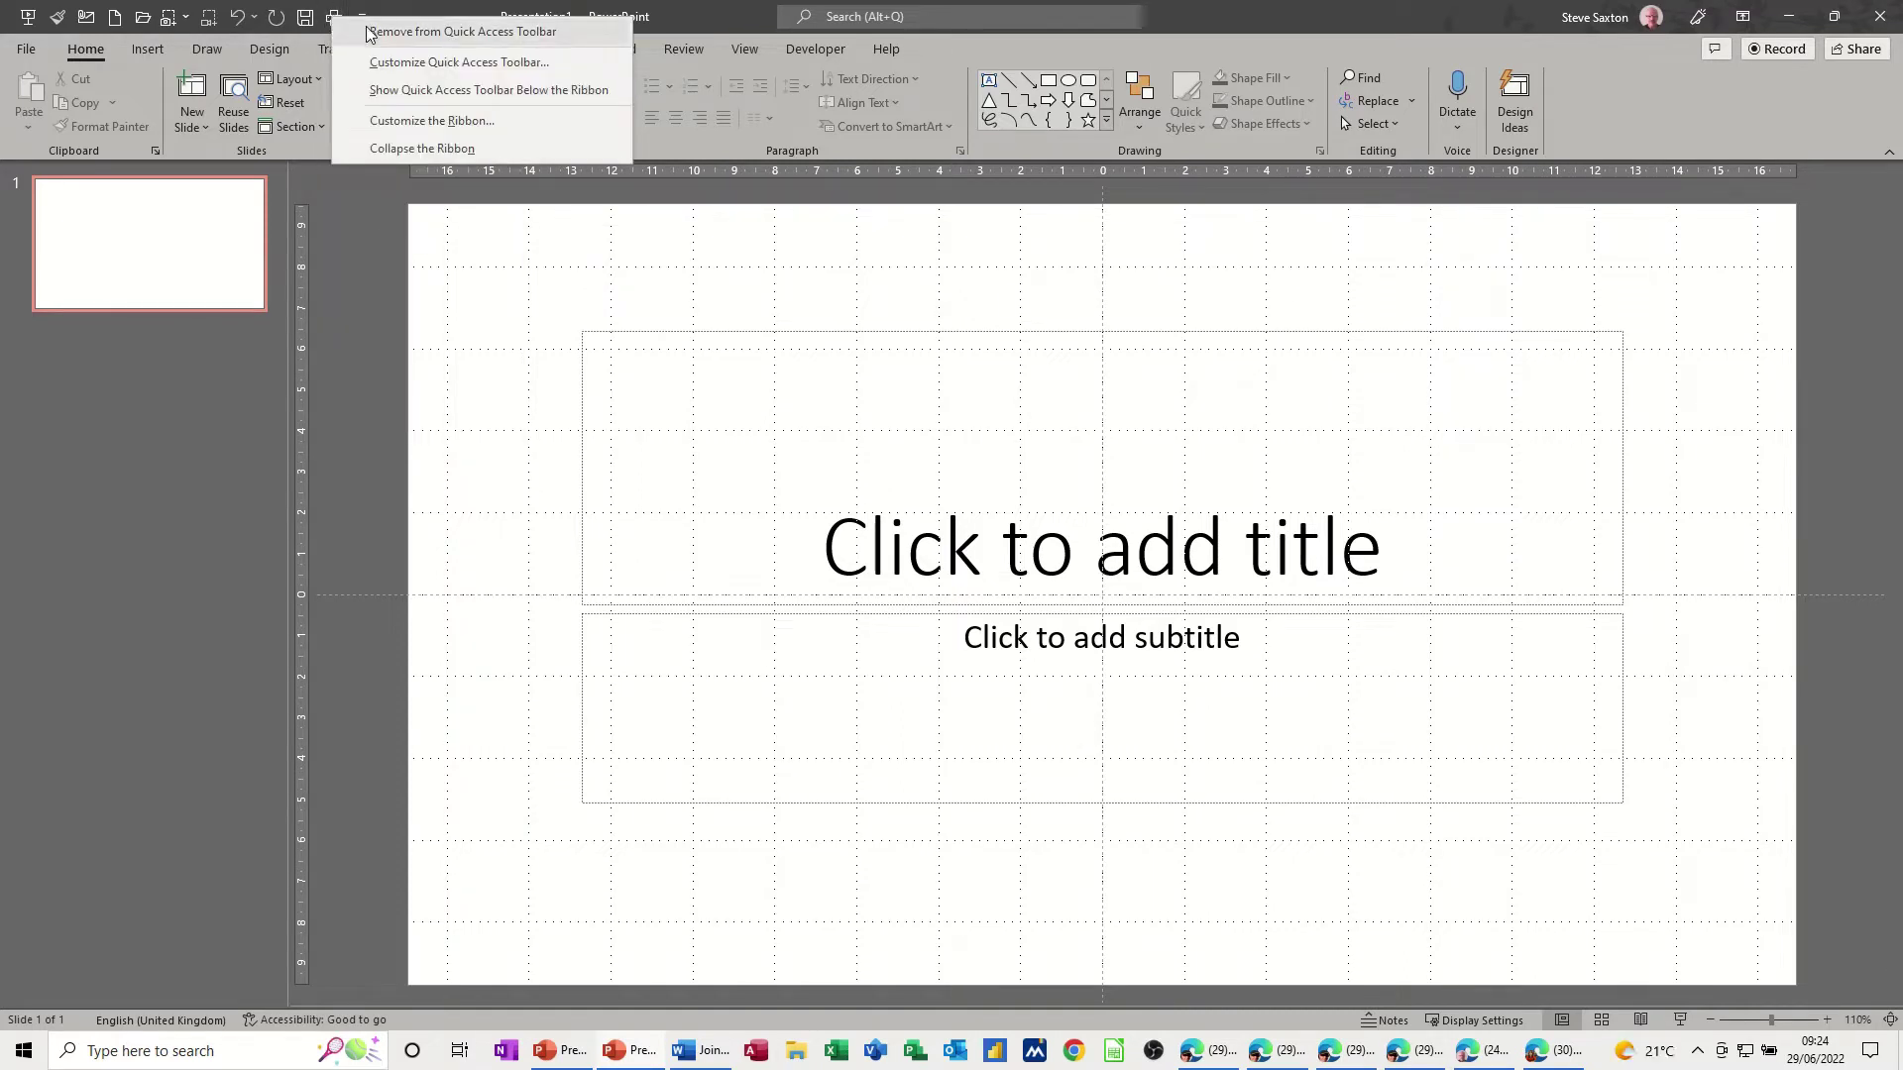
pyautogui.click(366, 29)
# Add Spelling to the Quick Access Toolbar and bring its command list back up
pyautogui.click(334, 20)
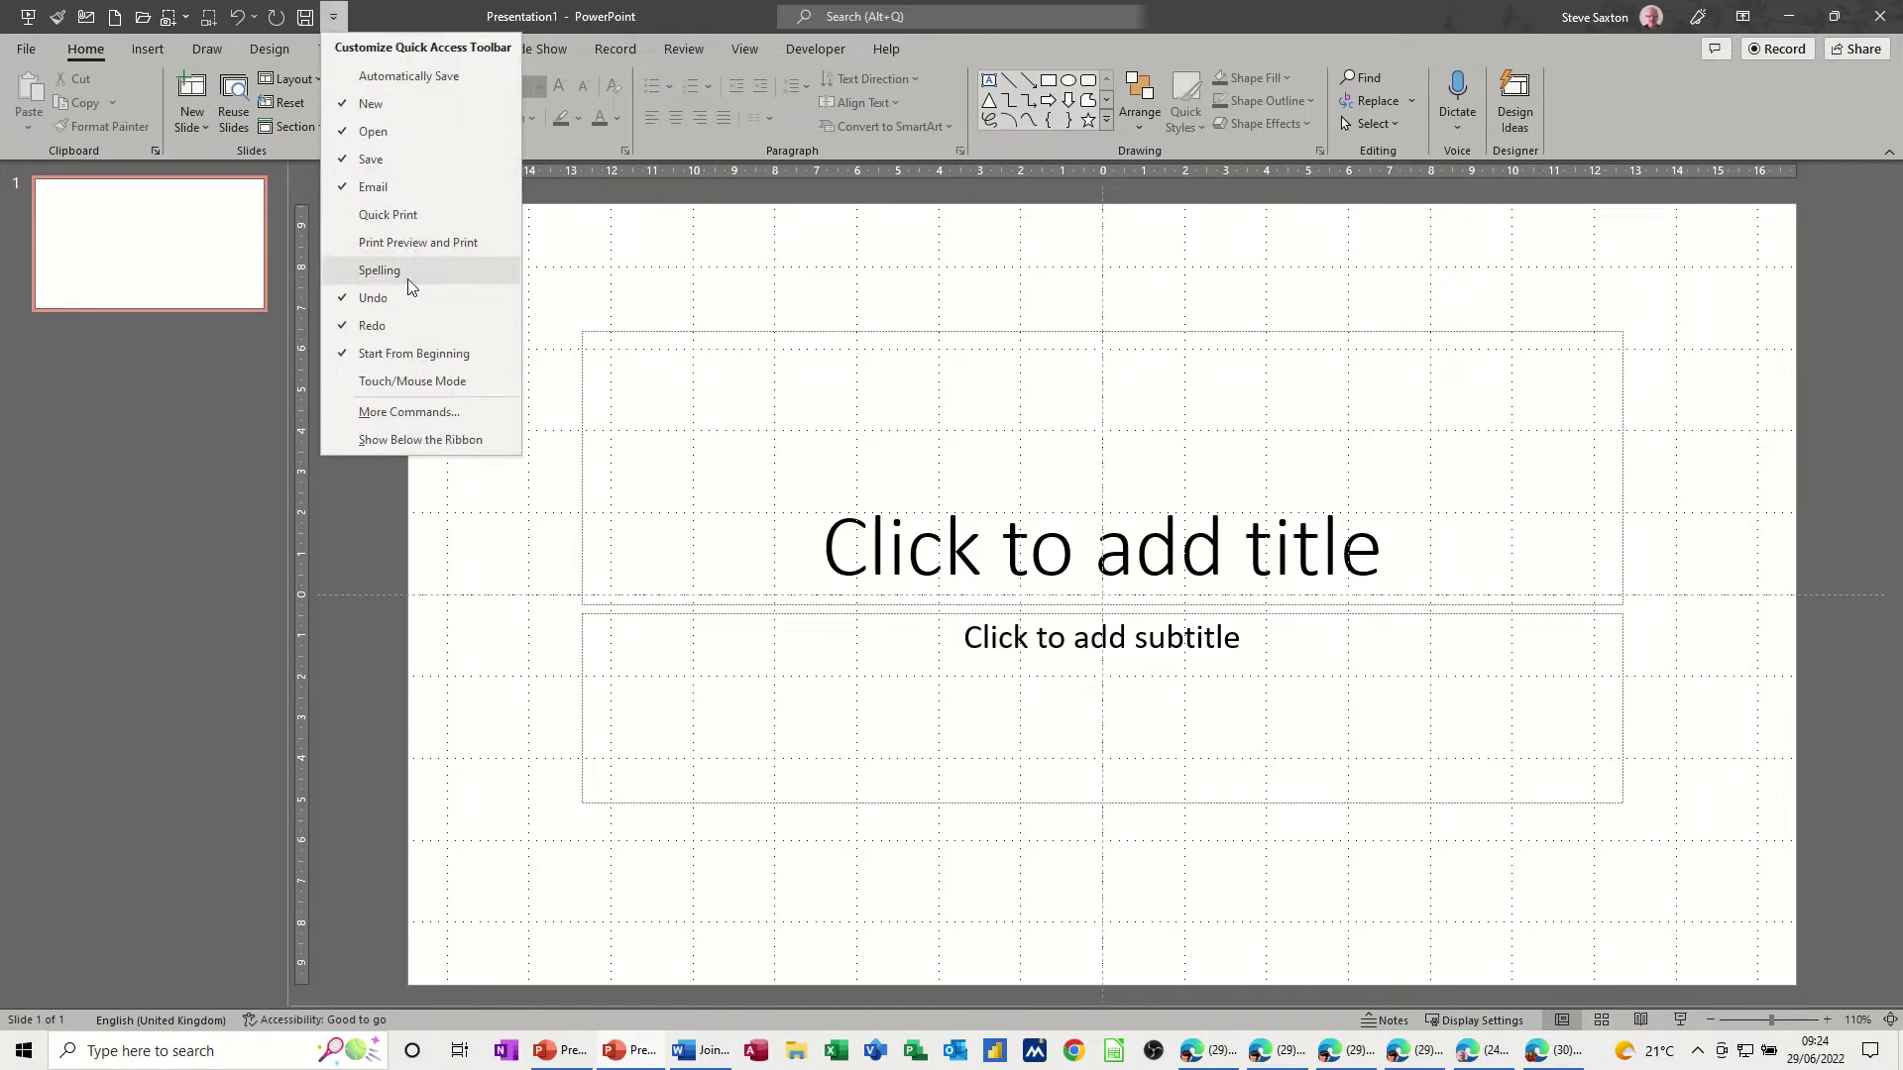
pyautogui.click(380, 272)
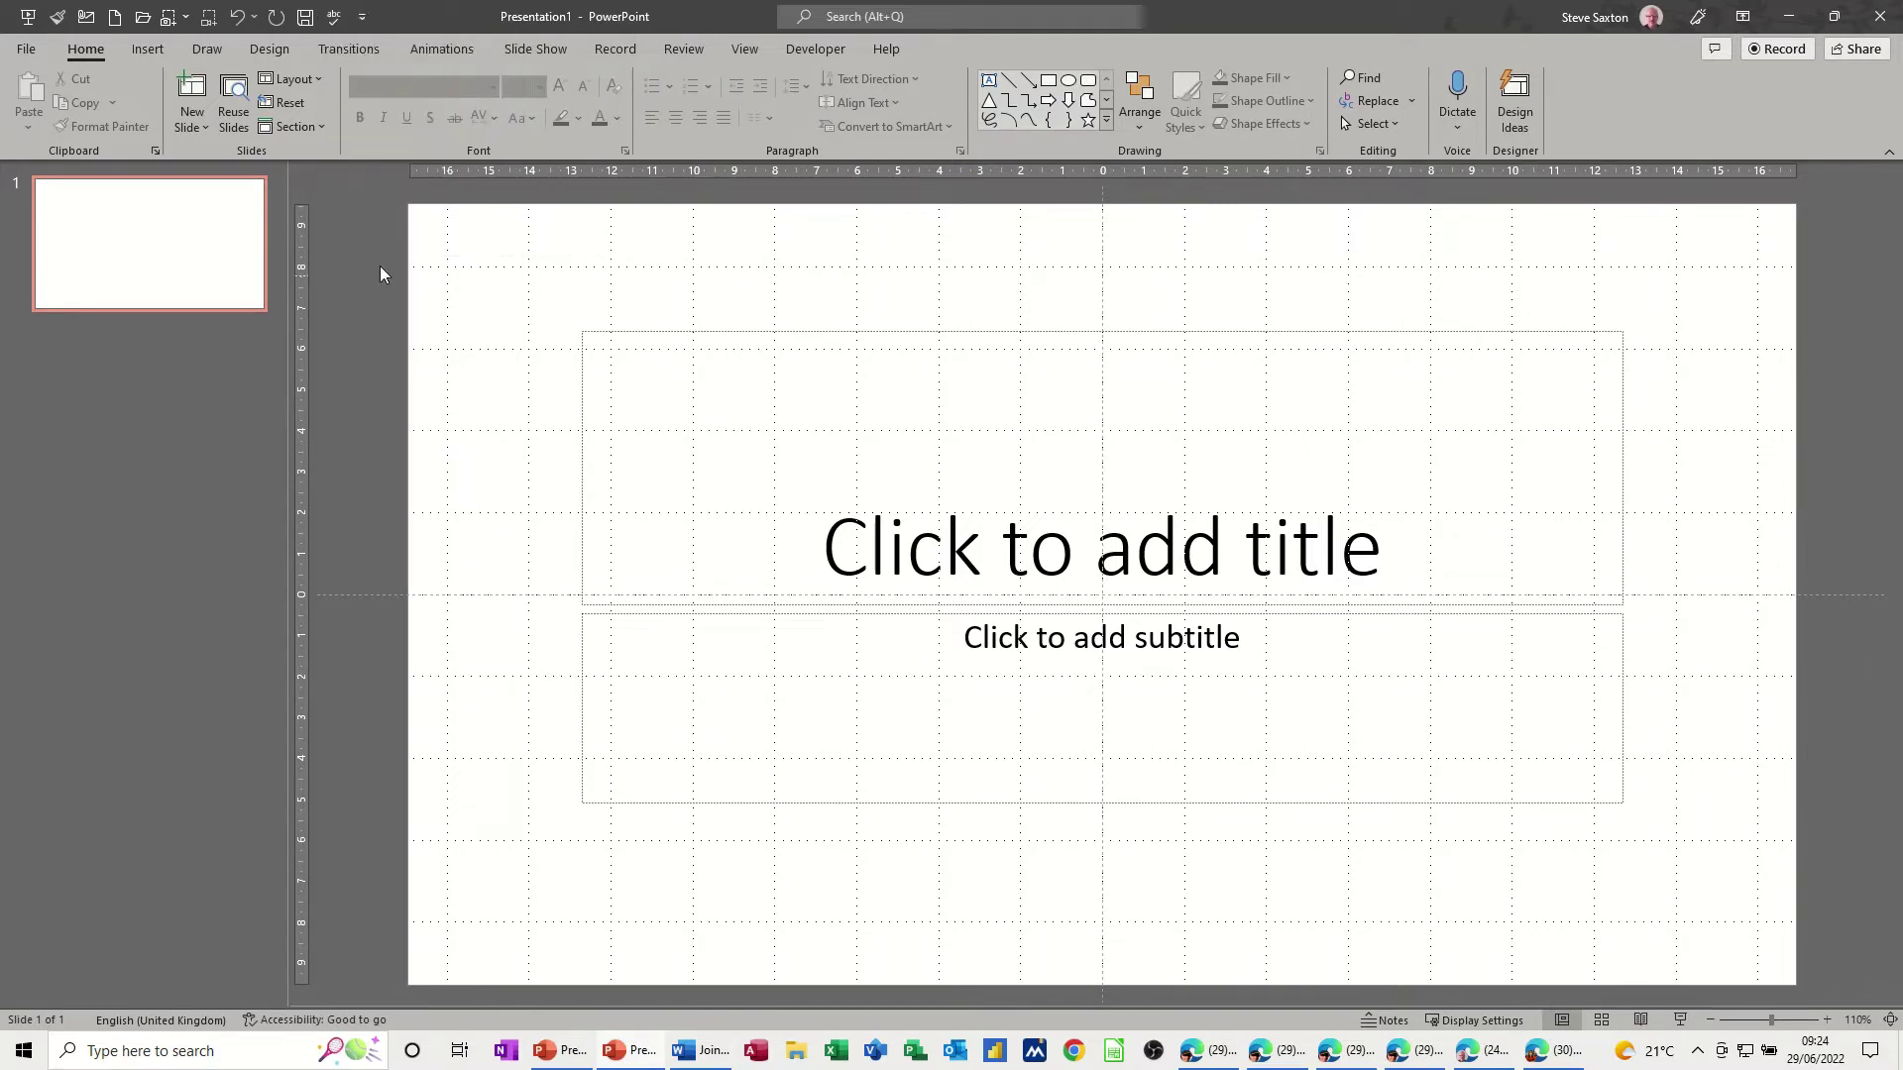
pyautogui.click(361, 18)
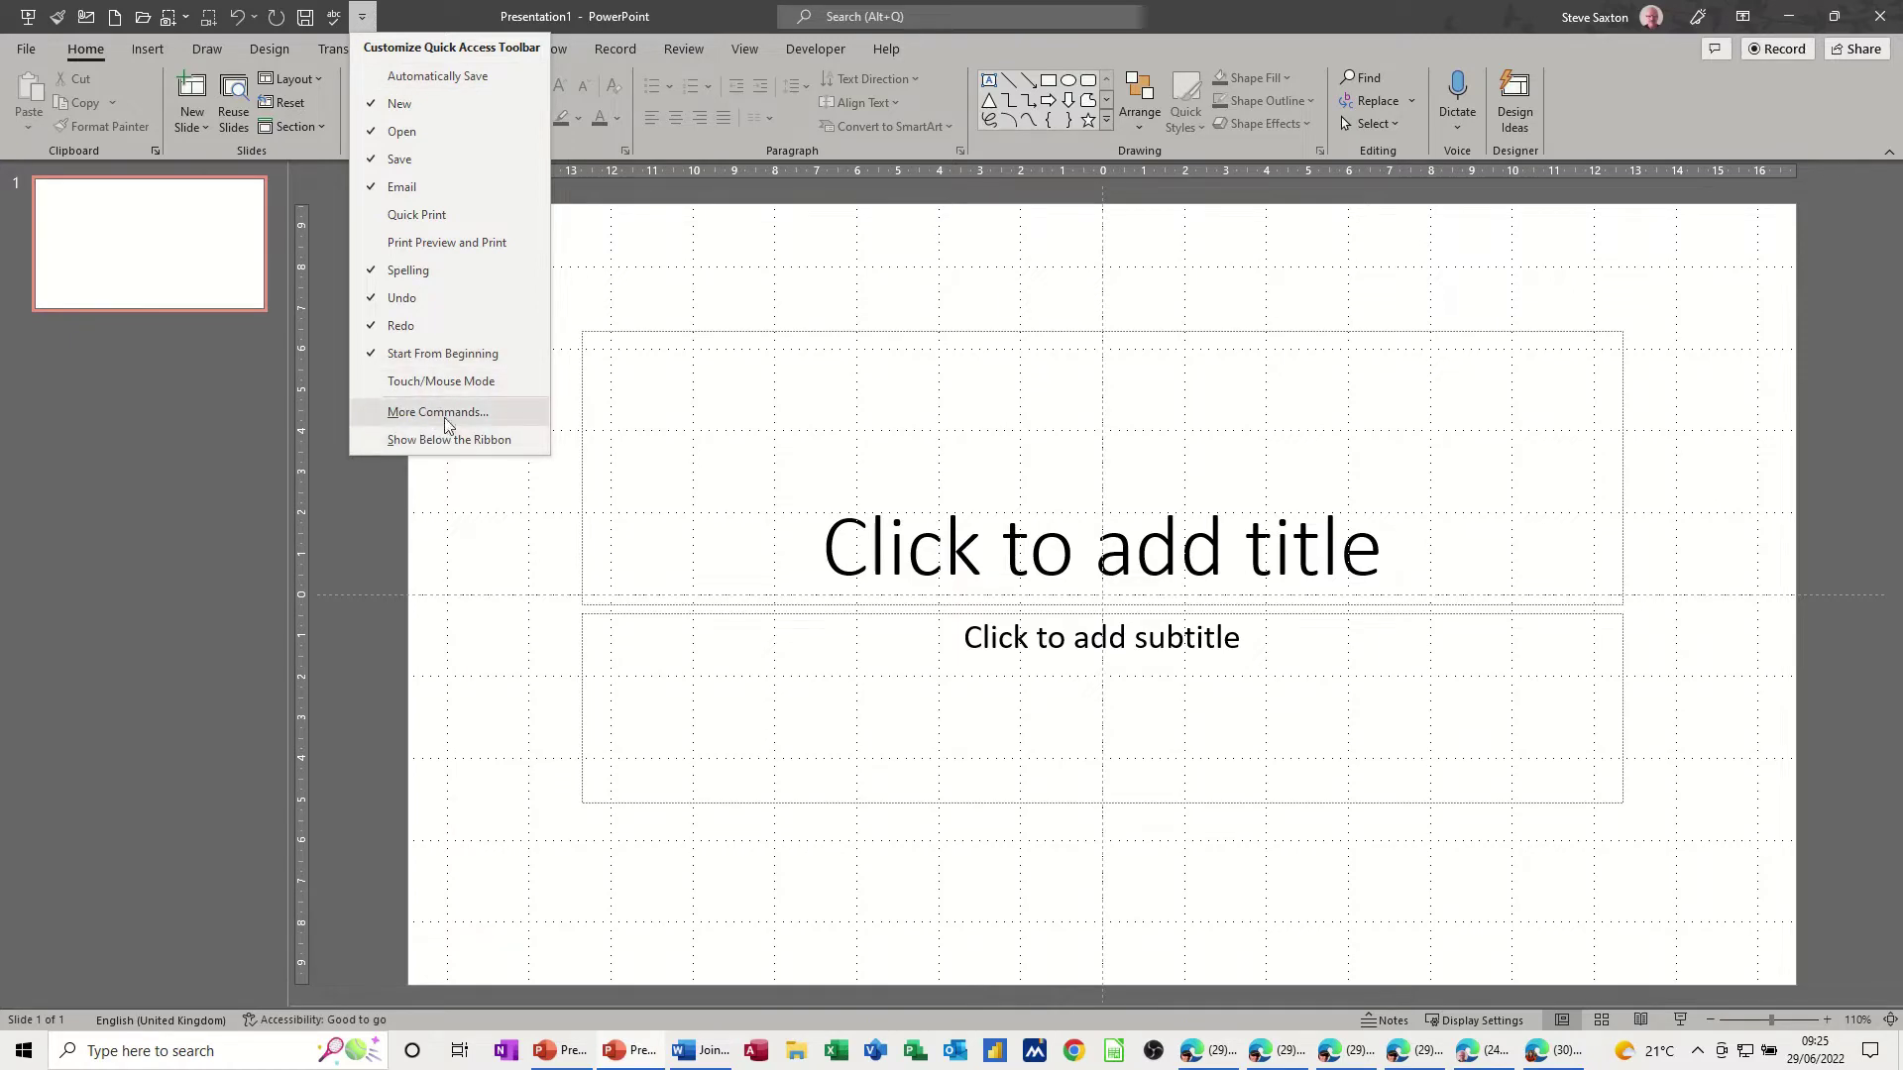
# In More Commands, set the command source to All Commands and select Add Section
pyautogui.click(405, 414)
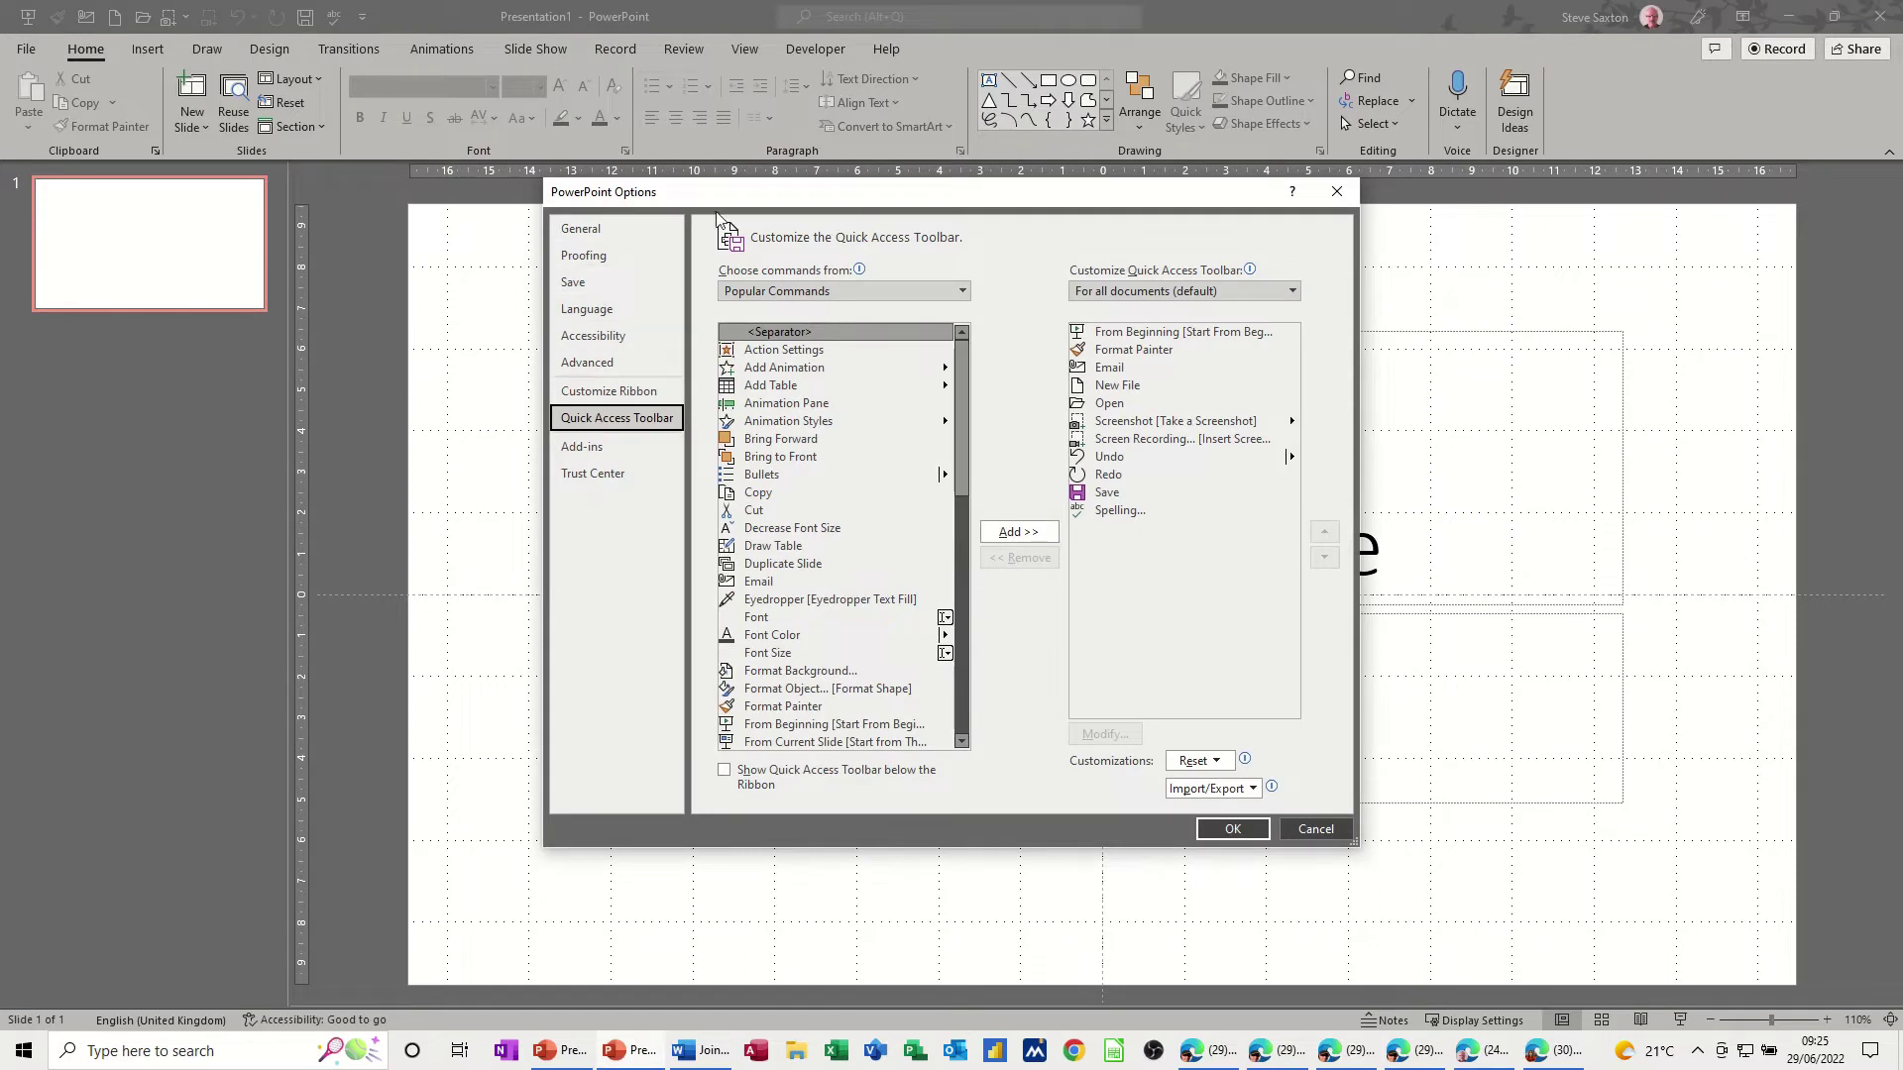
pyautogui.moveTo(731, 190); pyautogui.dragTo(603, 211)
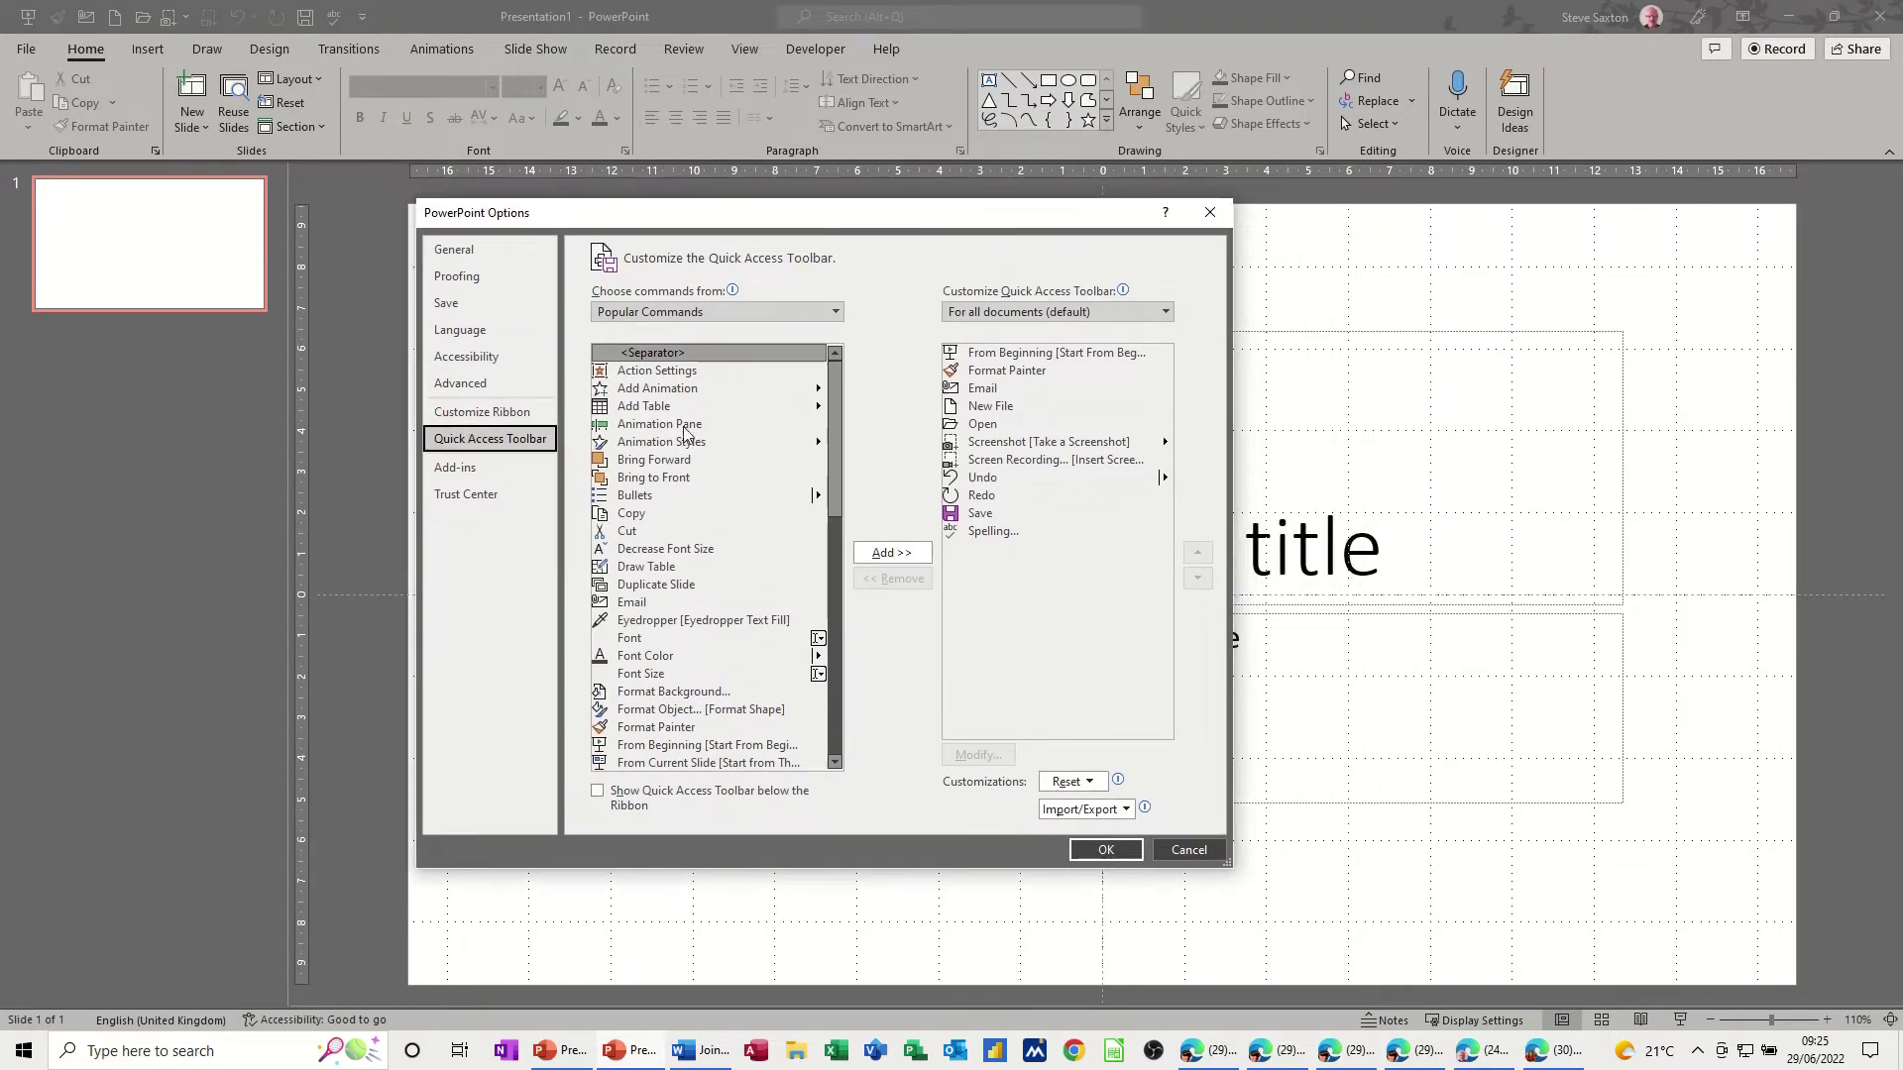
pyautogui.click(720, 316)
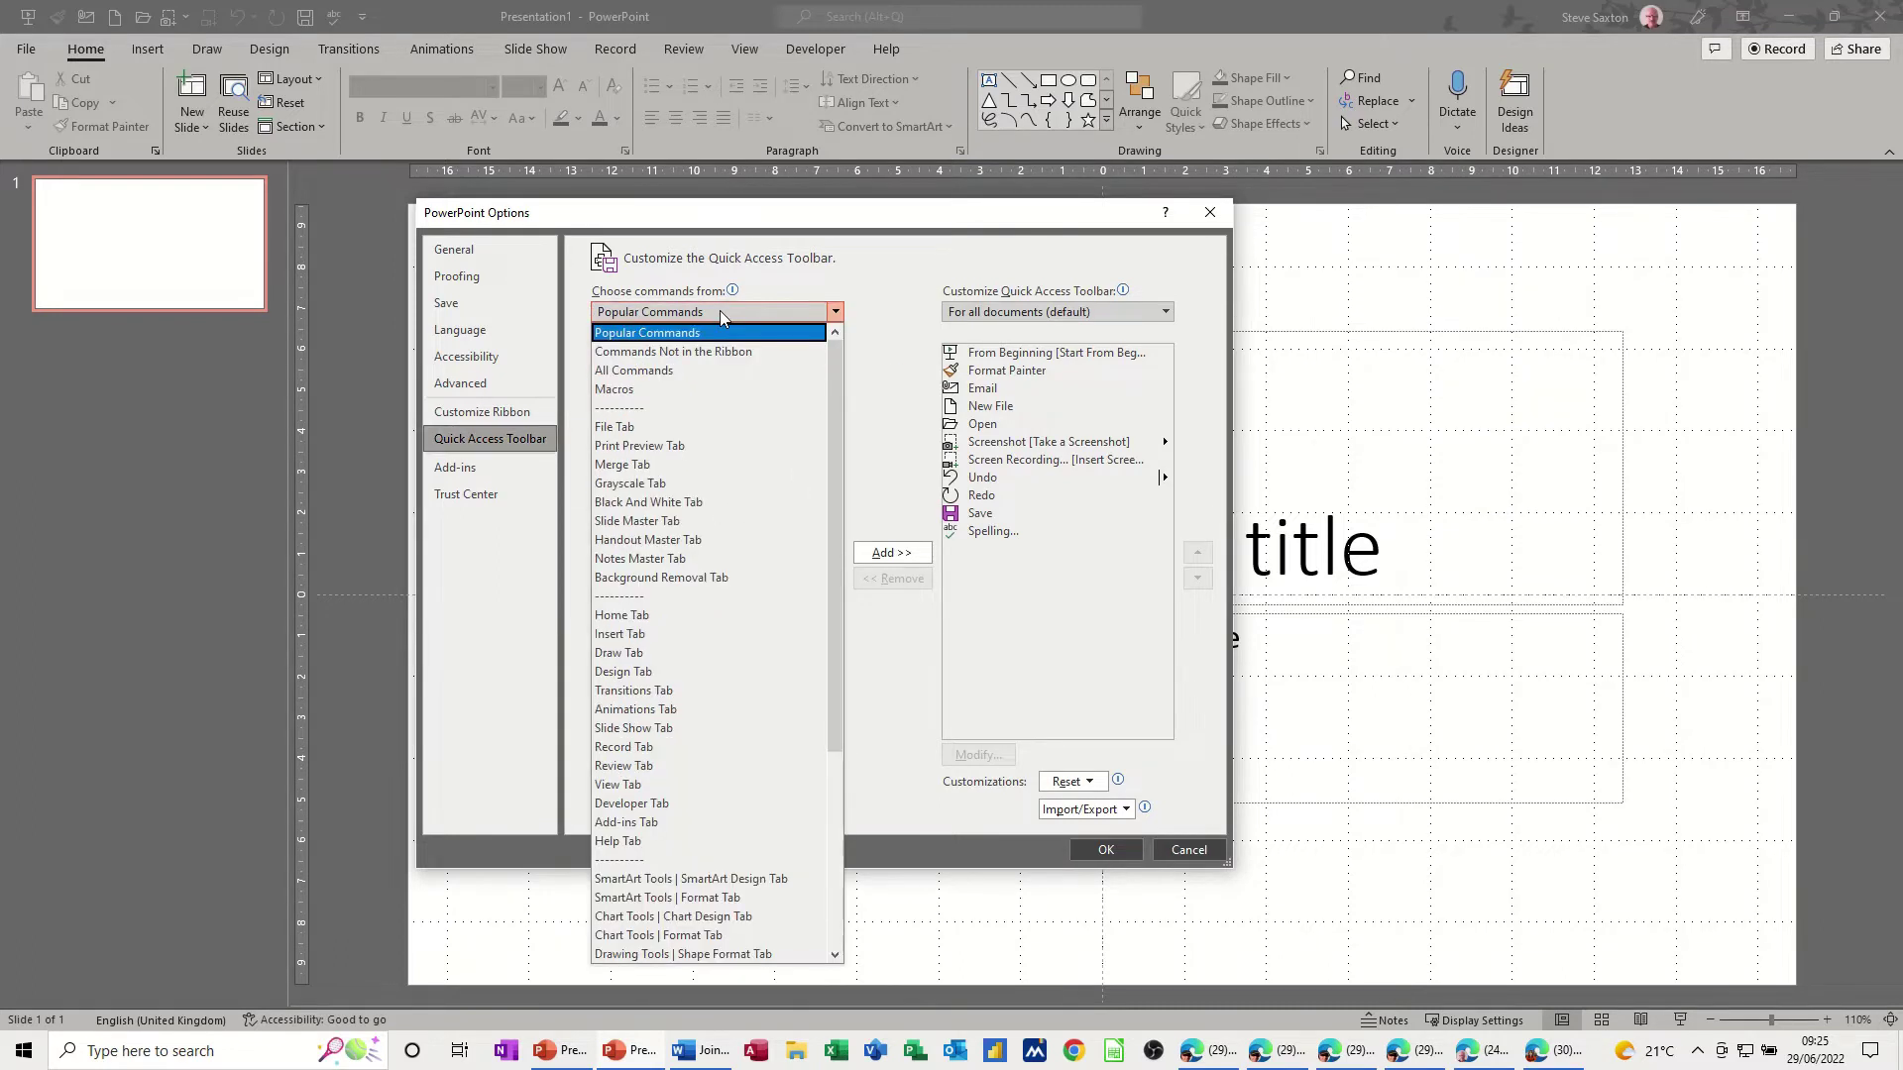
pyautogui.click(672, 371)
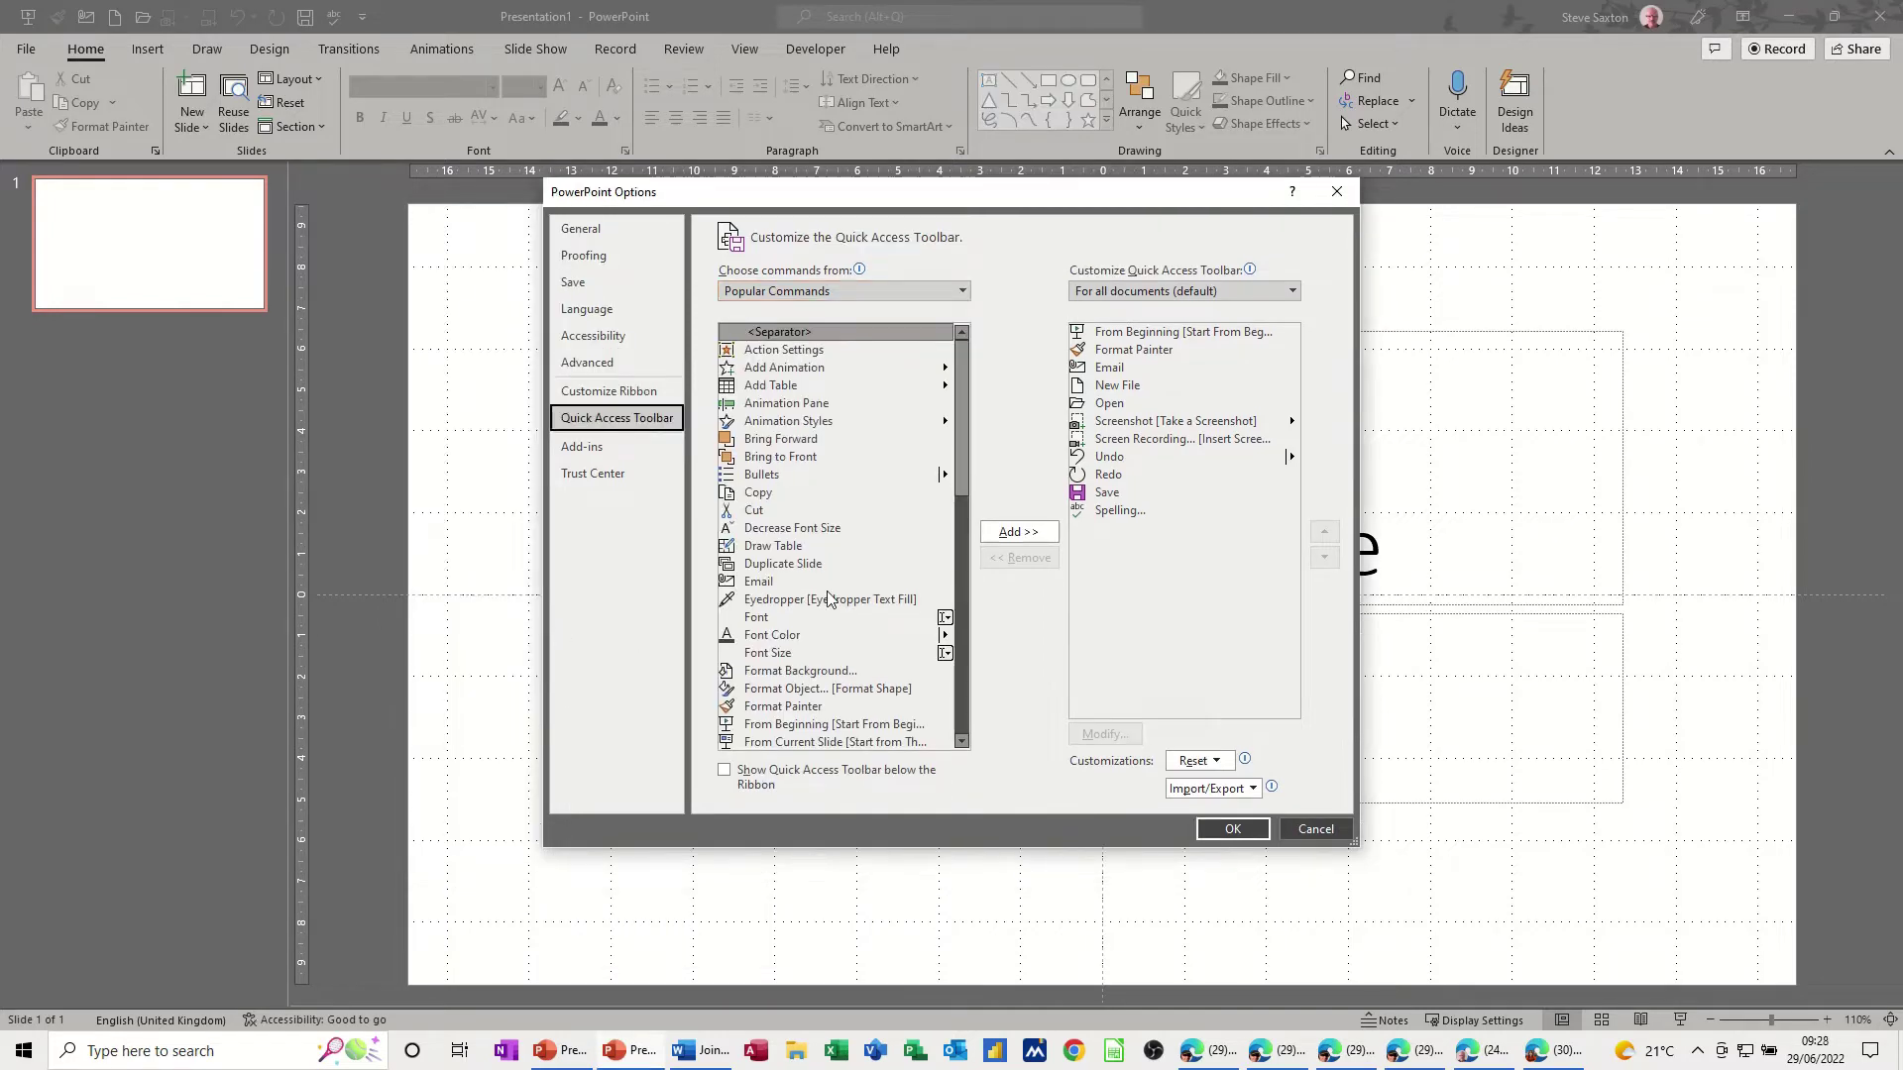
pyautogui.click(963, 290)
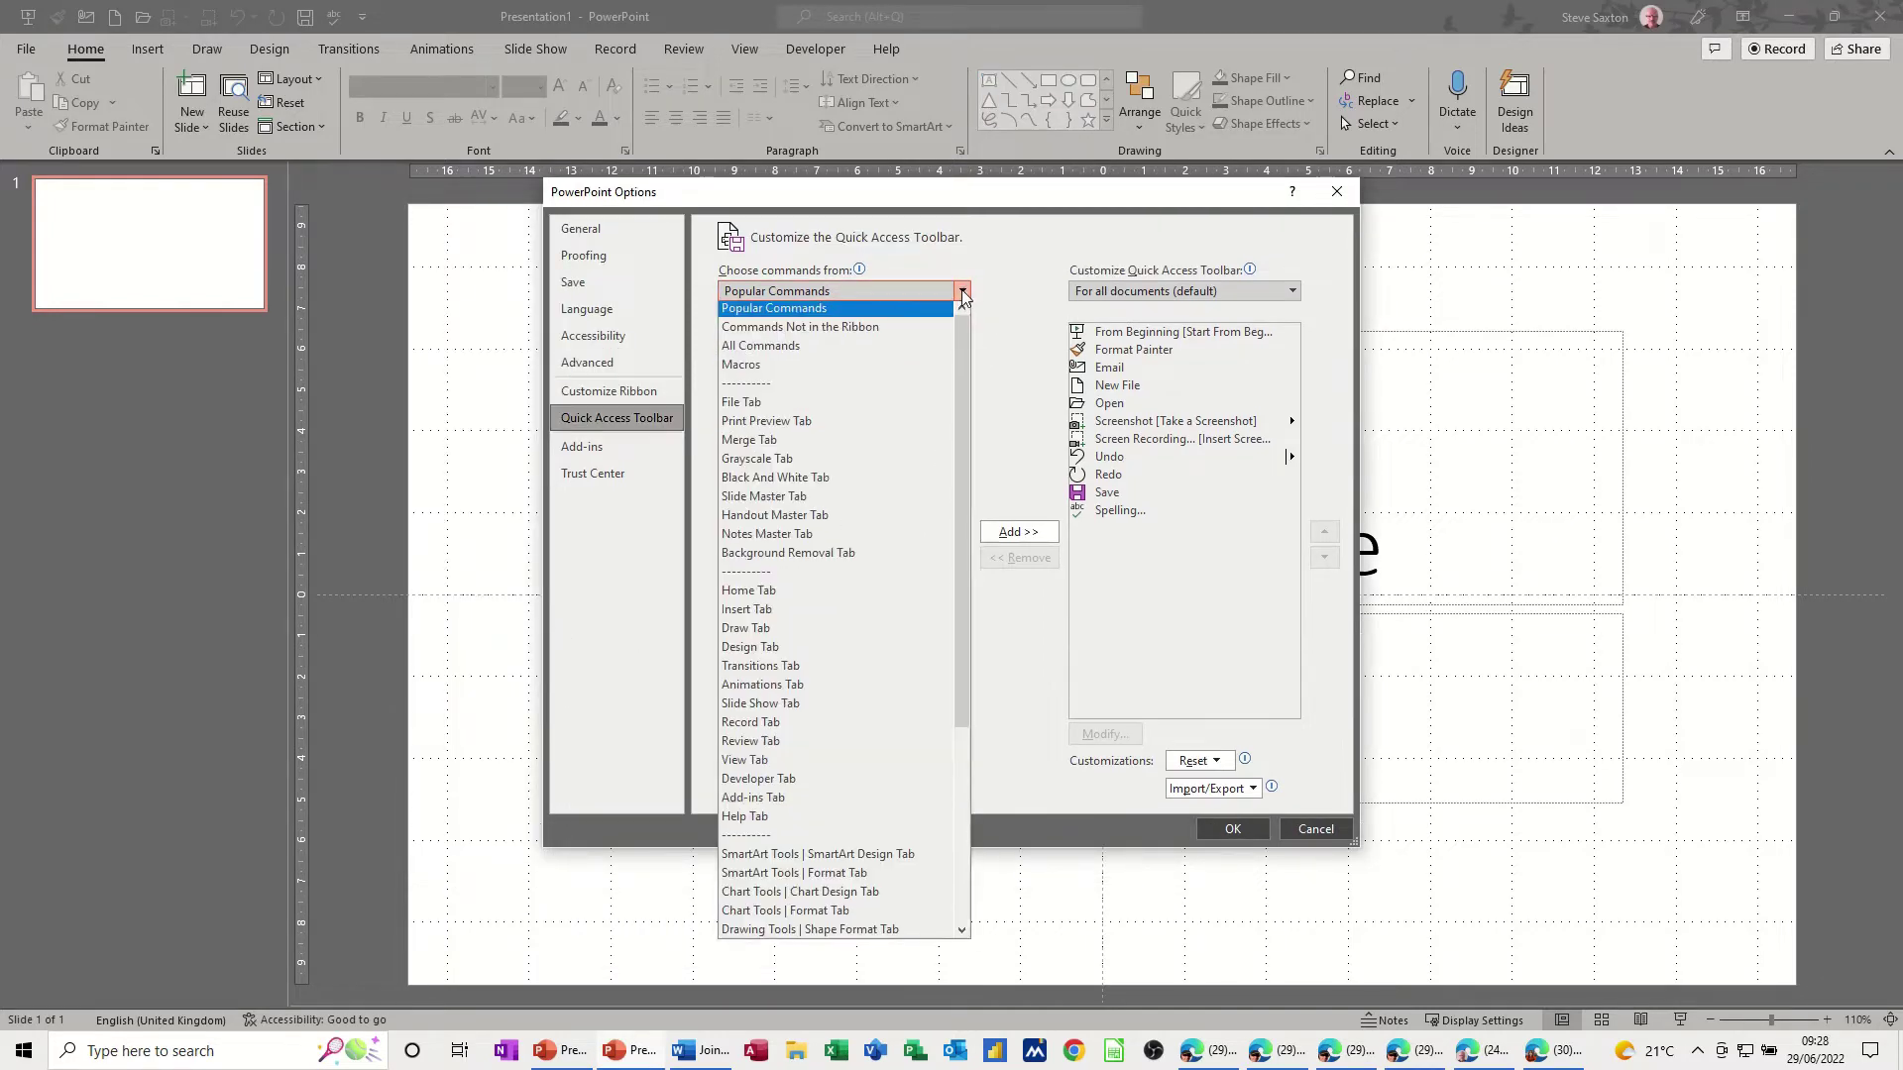
pyautogui.click(835, 352)
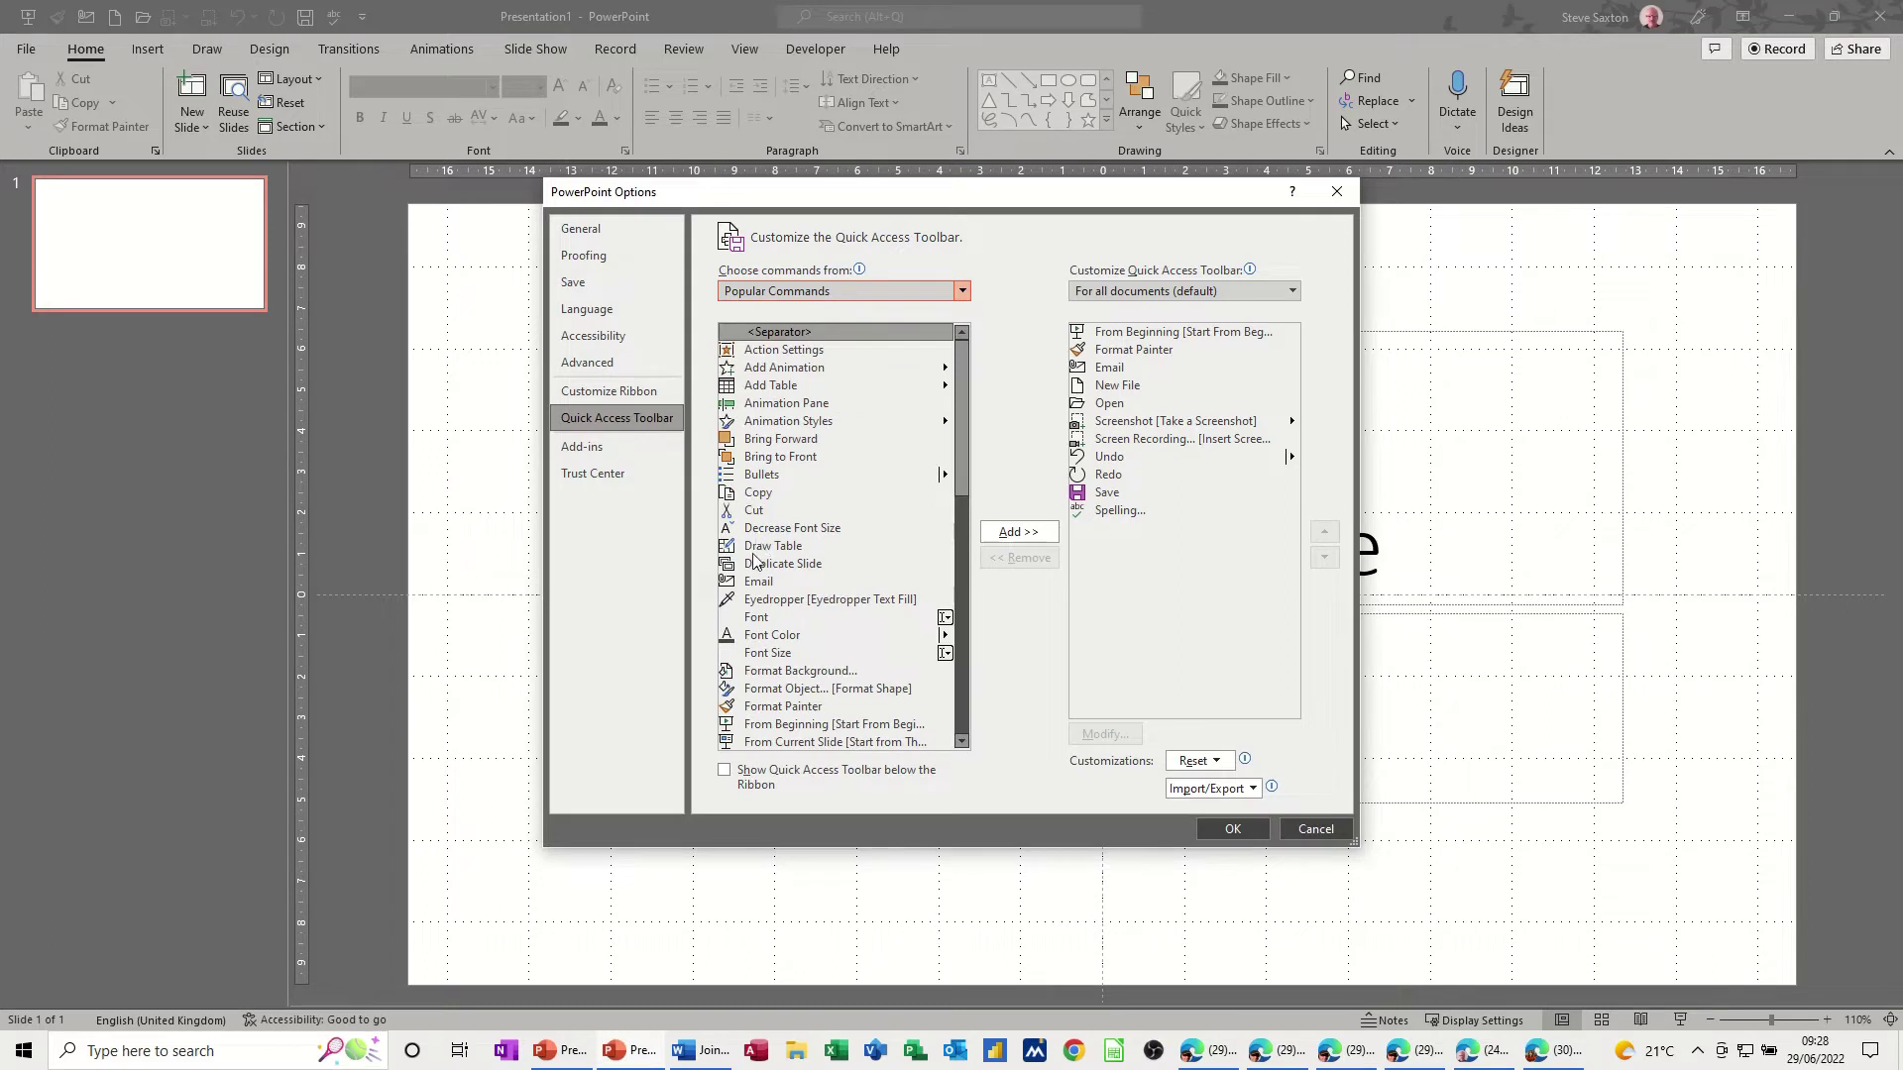
pyautogui.scroll(-5, 758, 535)
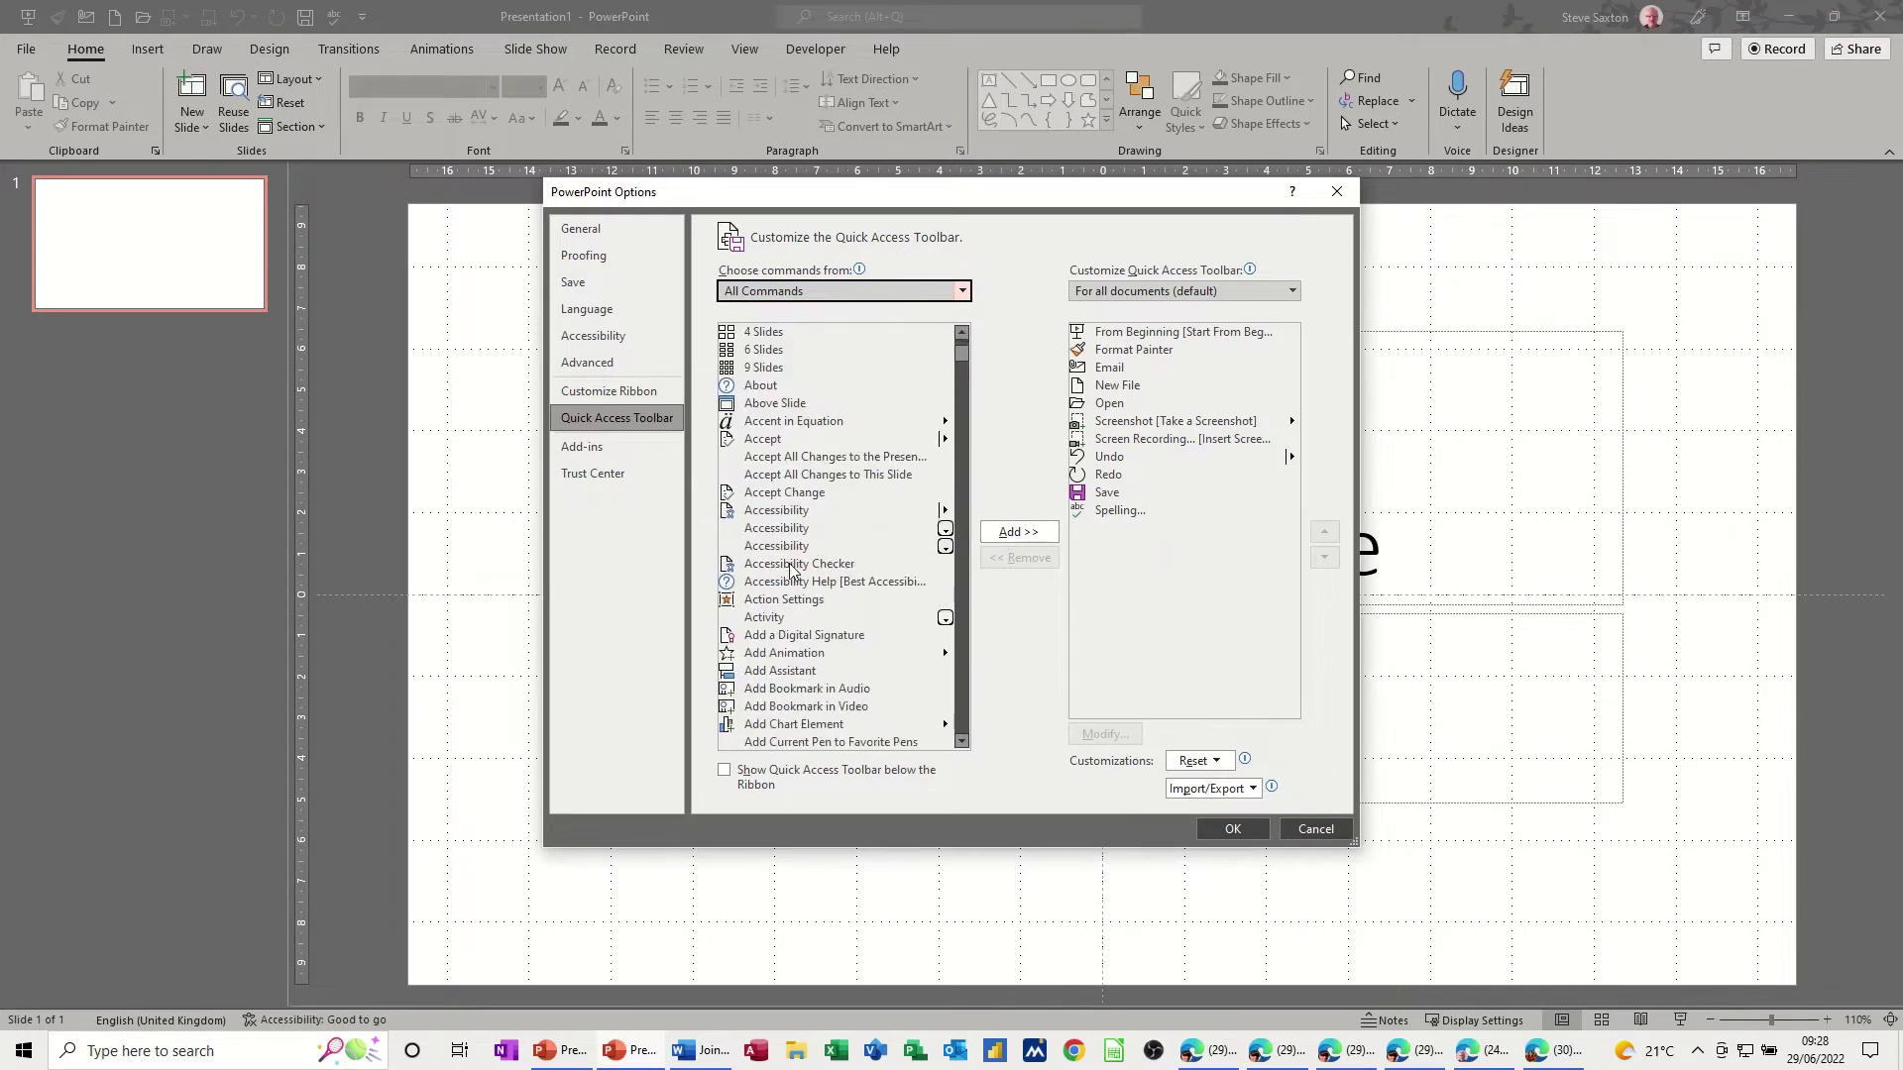
pyautogui.scroll(-4, 753, 555)
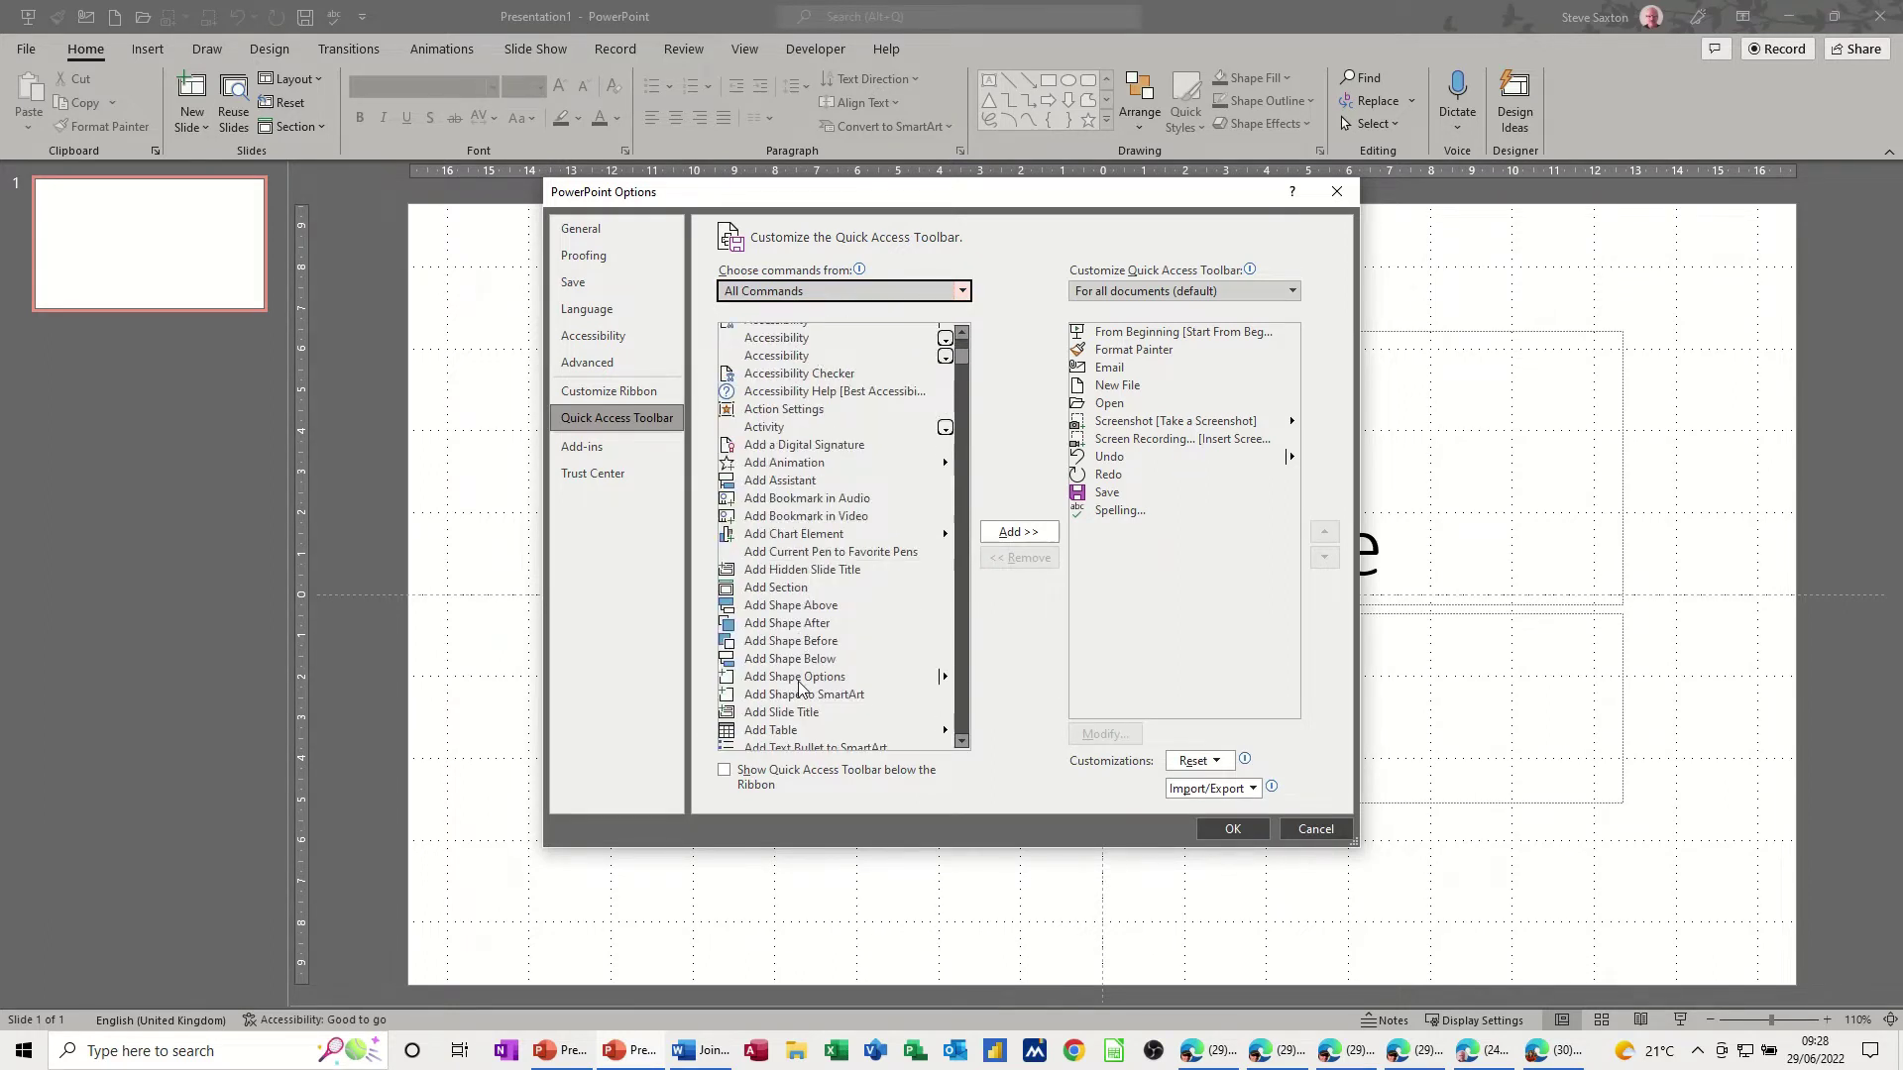
pyautogui.click(772, 589)
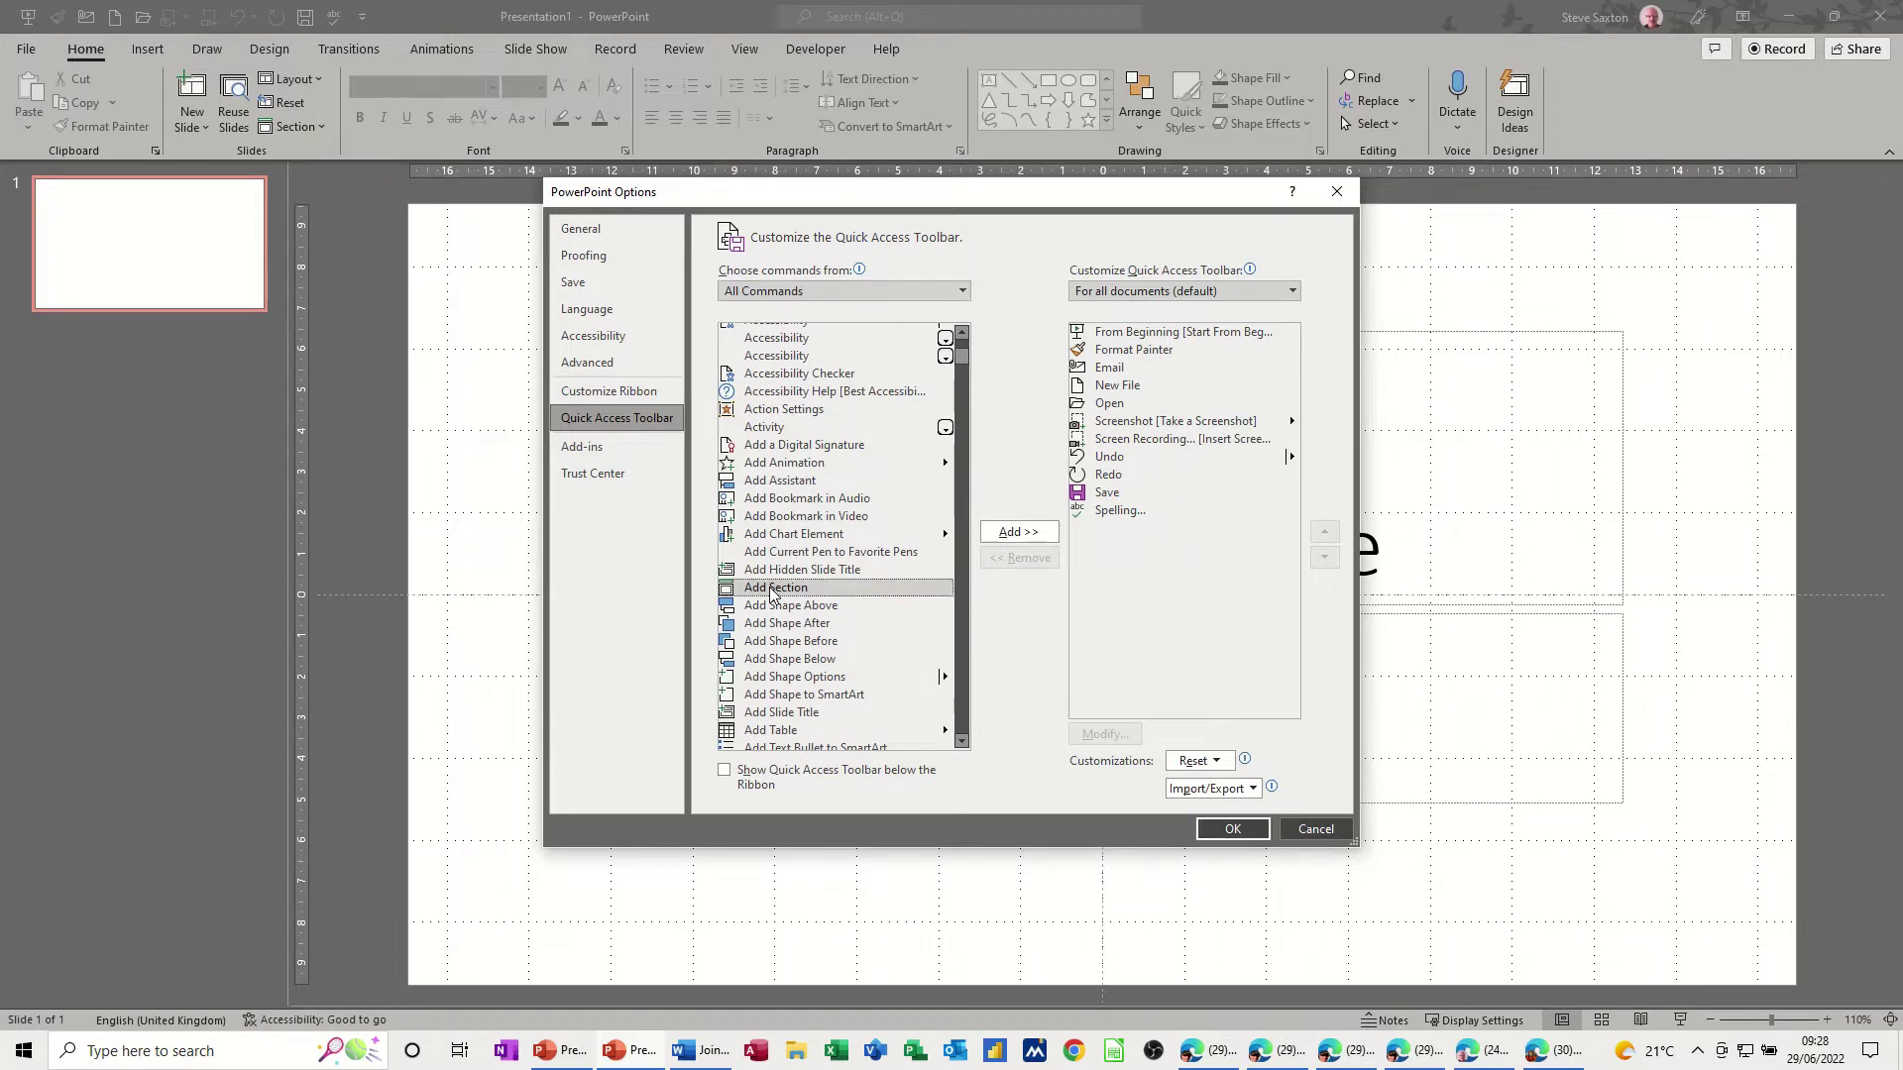
# Add Add Section to the toolbar commands and move it up above Save
pyautogui.click(1018, 532)
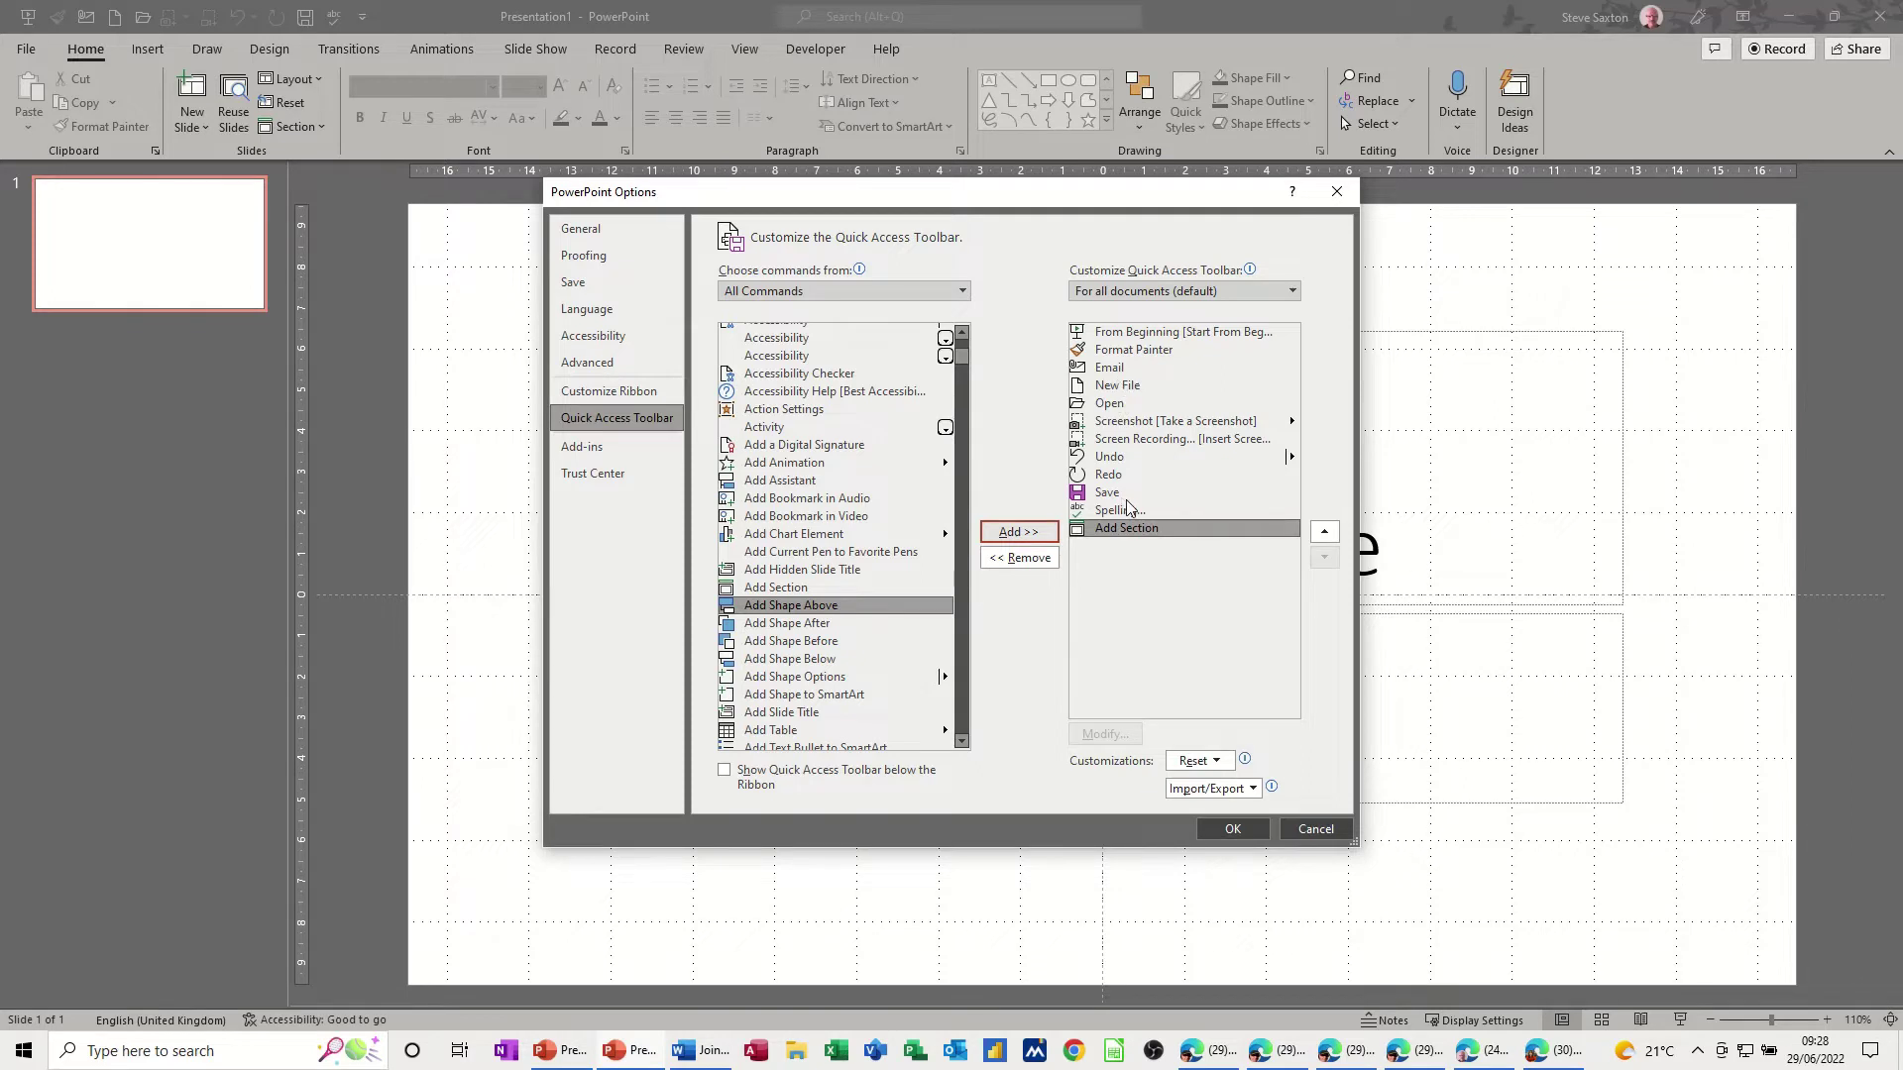
pyautogui.click(1325, 533)
pyautogui.click(1324, 533)
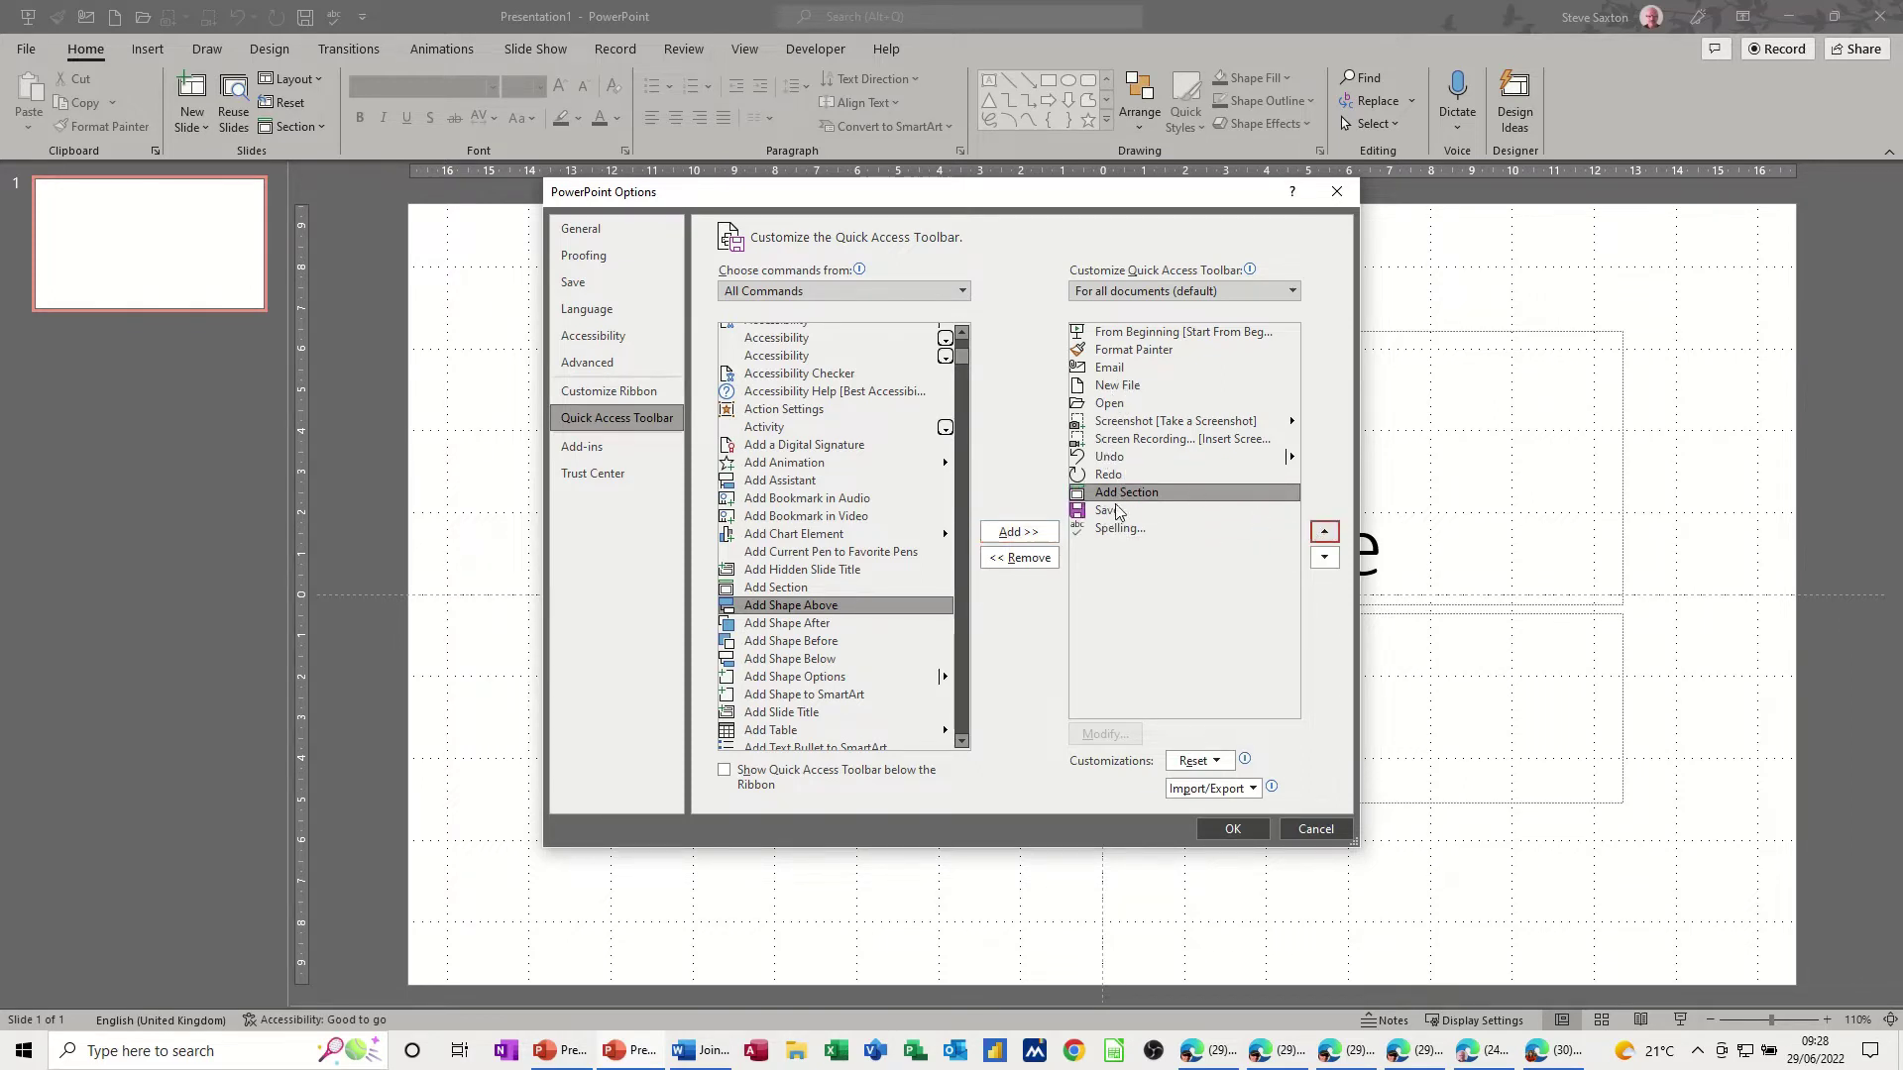
# Move Screenshot and Screen Recording down to the end of the toolbar order
pyautogui.click(1127, 426)
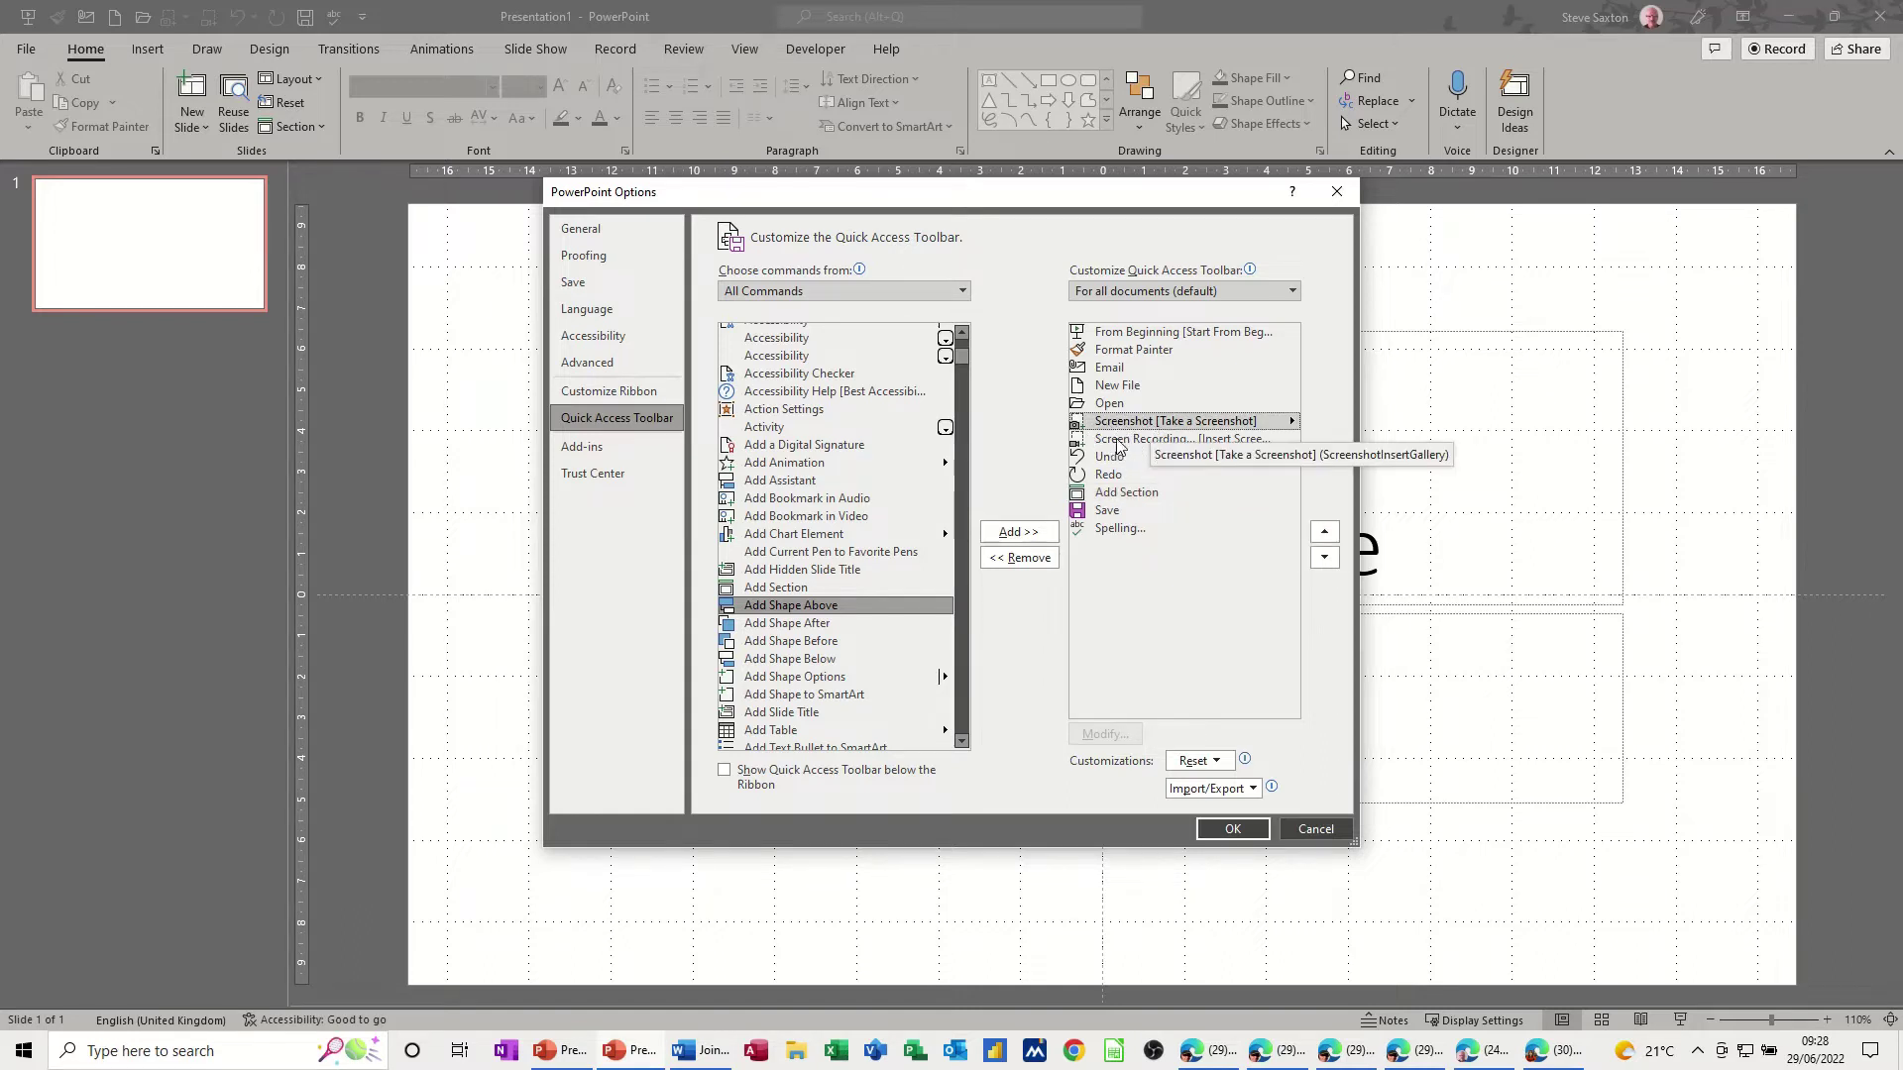
pyautogui.click(1325, 560)
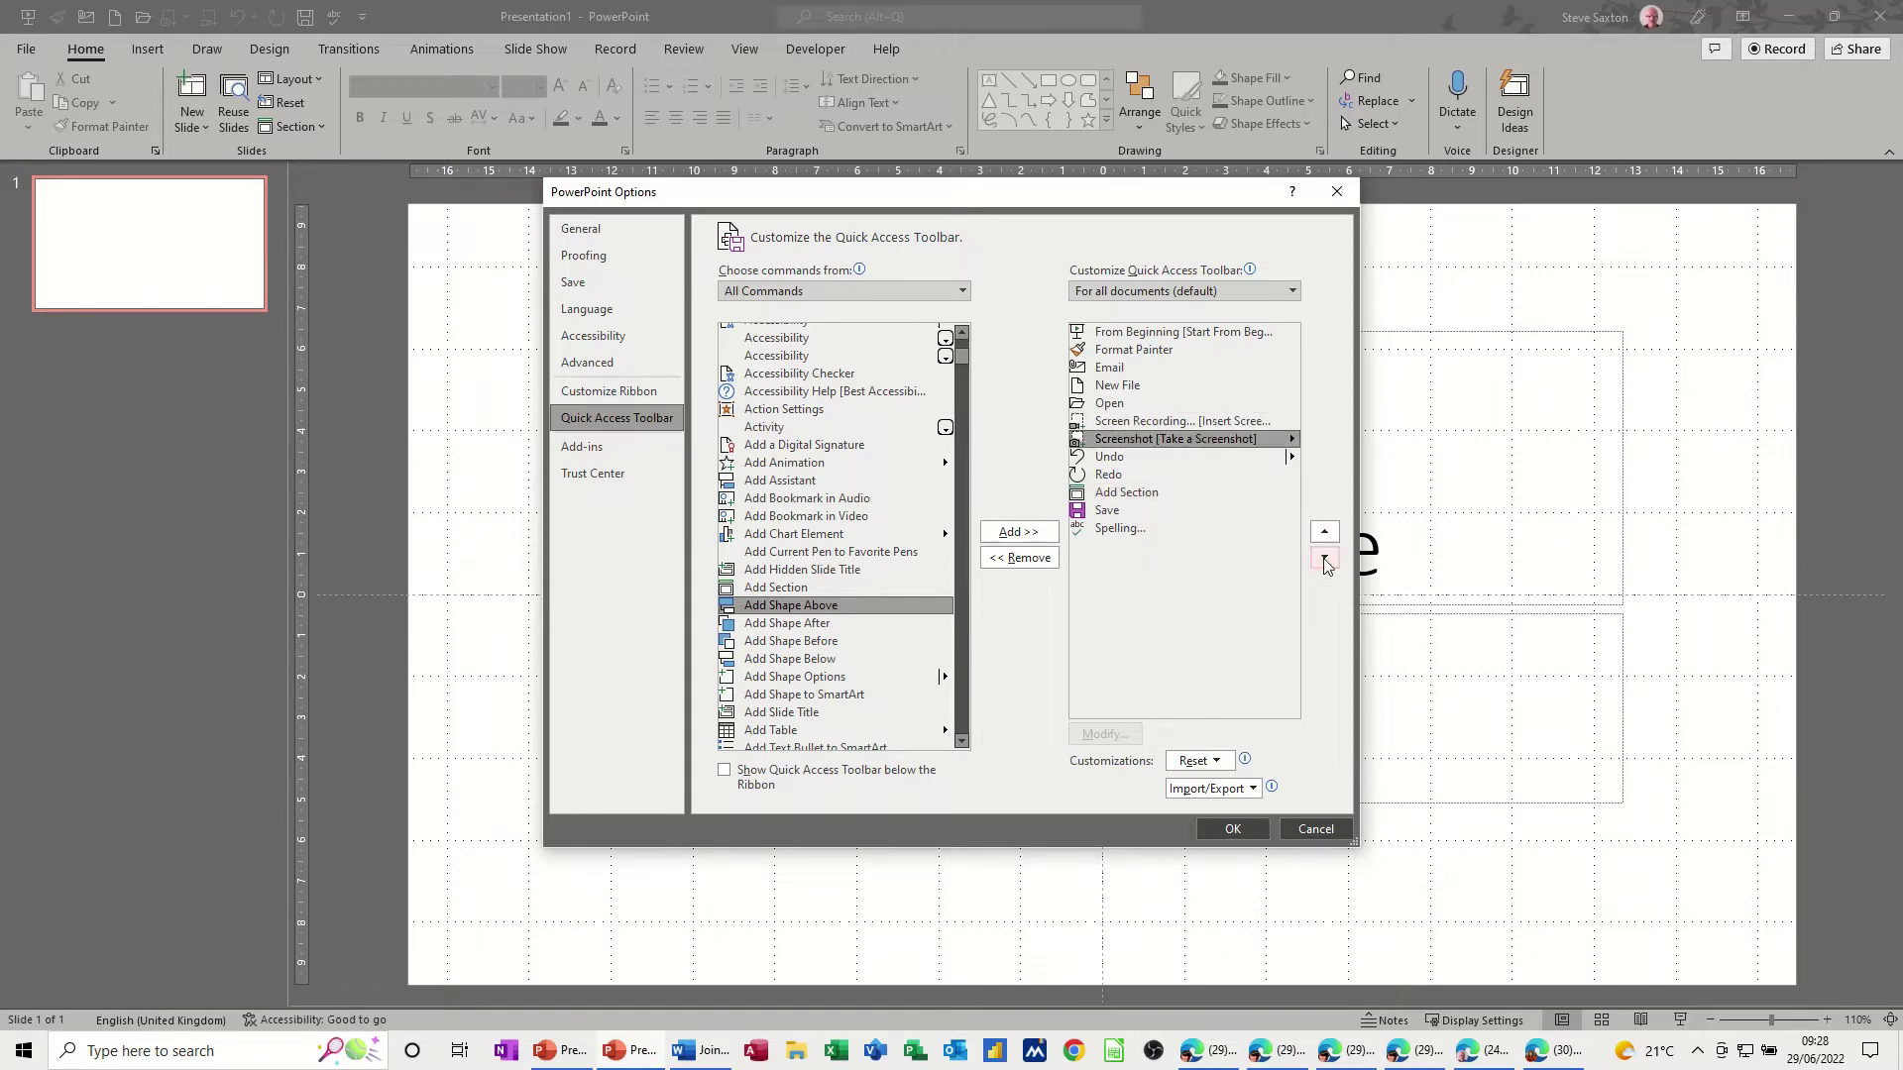
pyautogui.click(1325, 561)
pyautogui.click(1325, 560)
pyautogui.click(1325, 561)
pyautogui.click(1325, 561)
pyautogui.click(1324, 561)
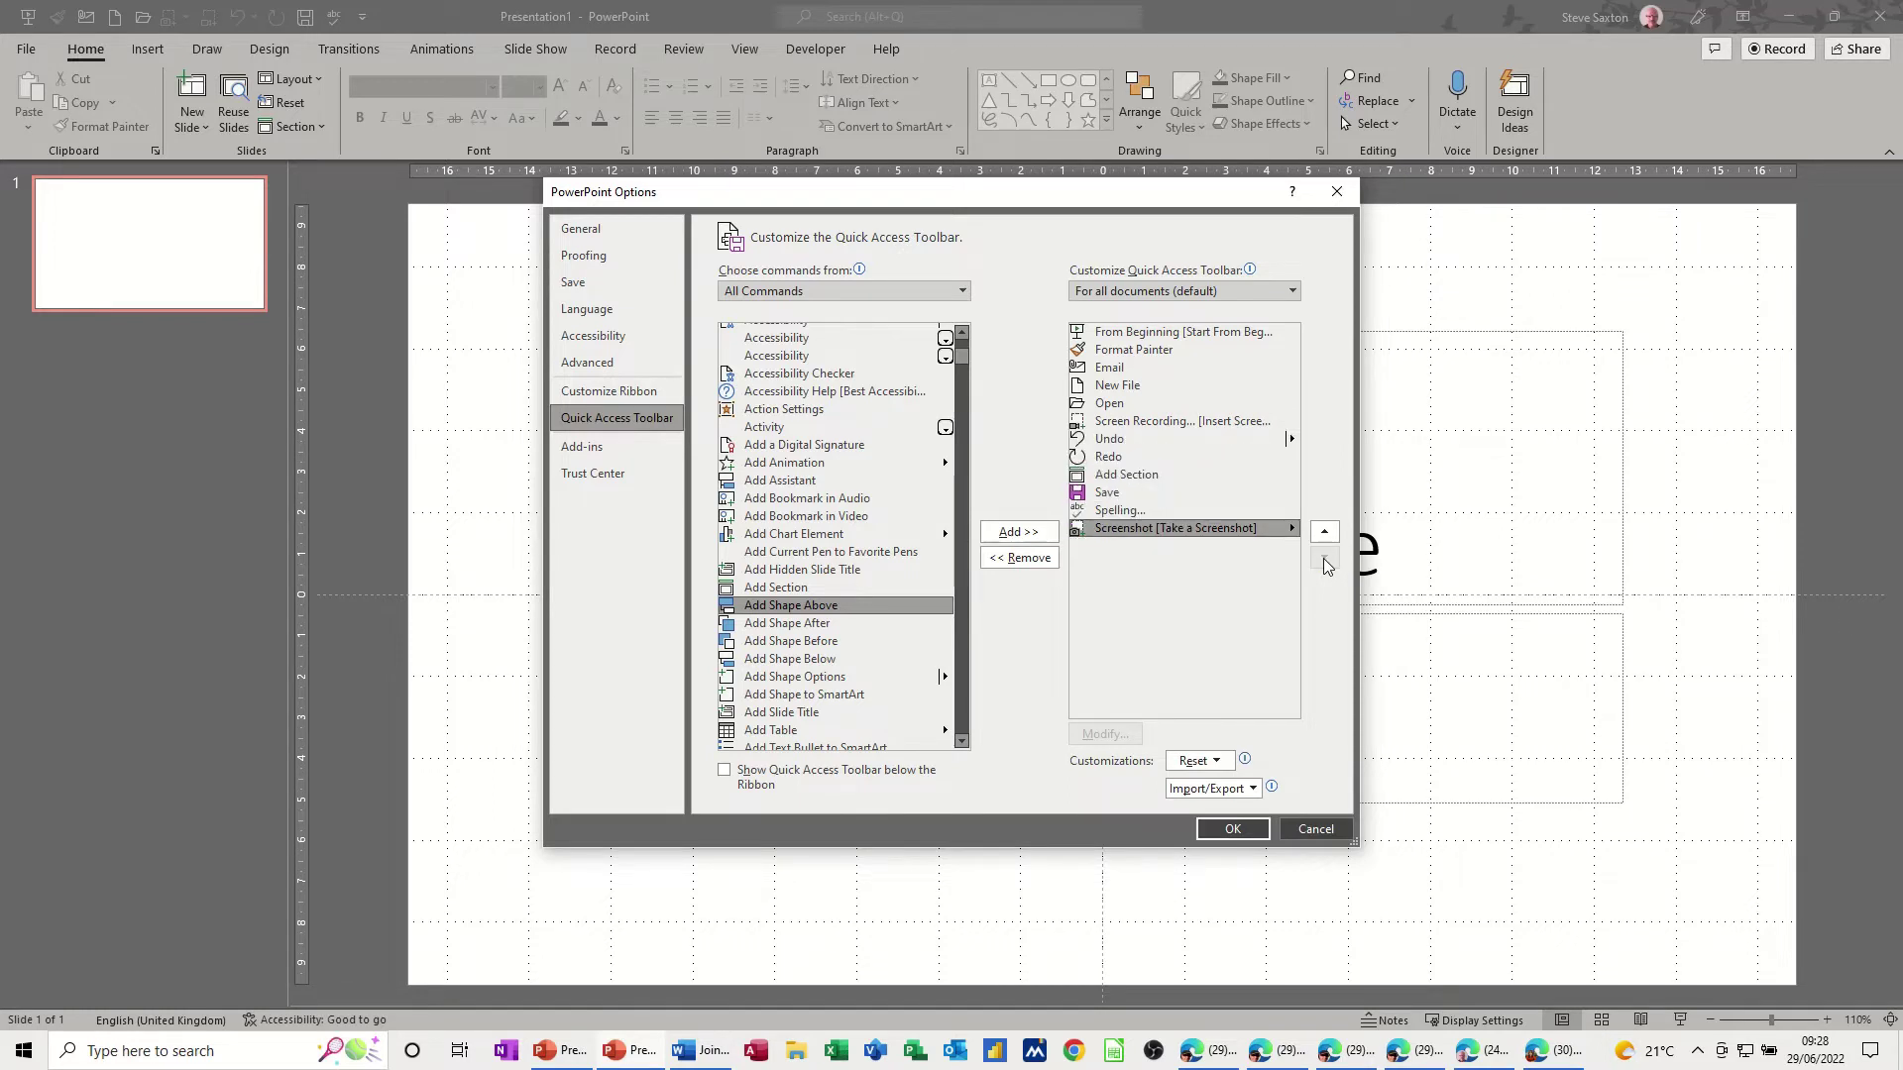
pyautogui.click(1156, 421)
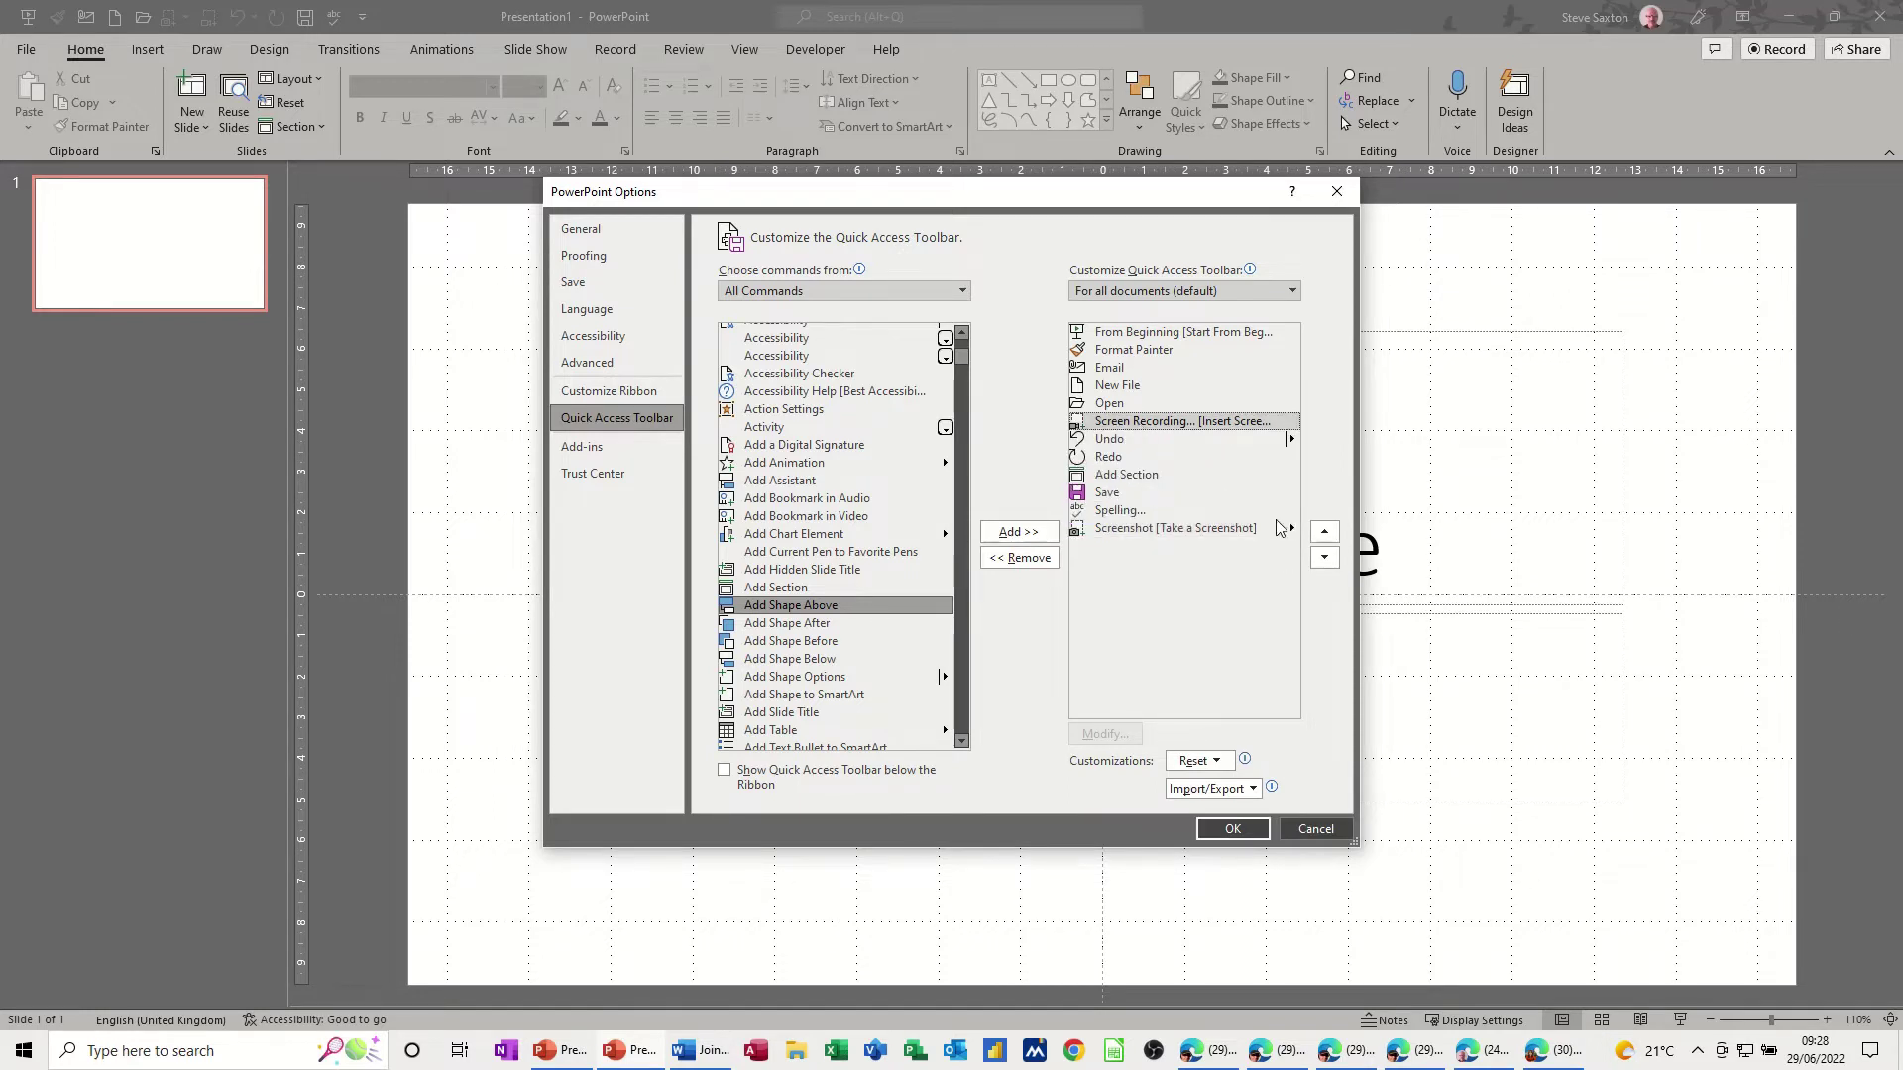
pyautogui.click(1325, 561)
pyautogui.click(1325, 561)
pyautogui.click(1325, 560)
pyautogui.click(1325, 561)
pyautogui.click(1325, 561)
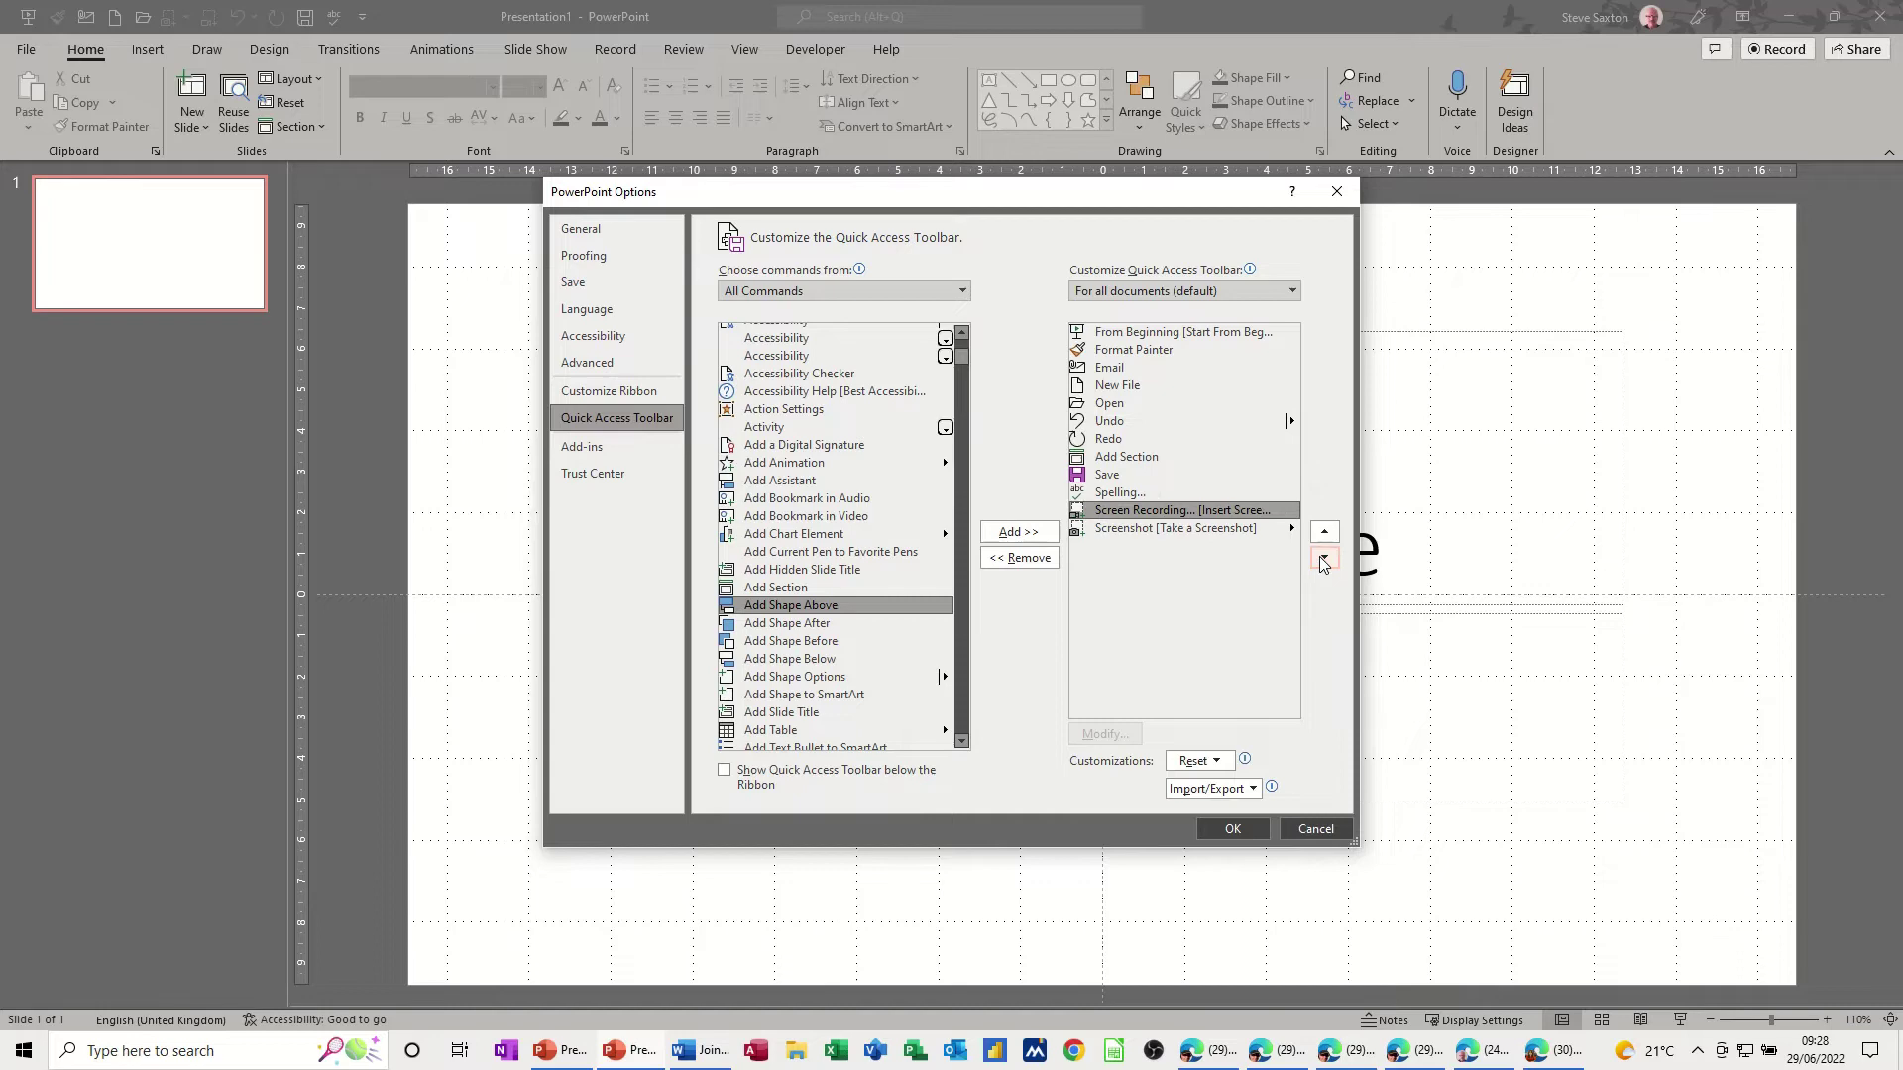
# Remove Spelling from the toolbar commands and apply the changes
pyautogui.click(1145, 494)
pyautogui.click(1022, 559)
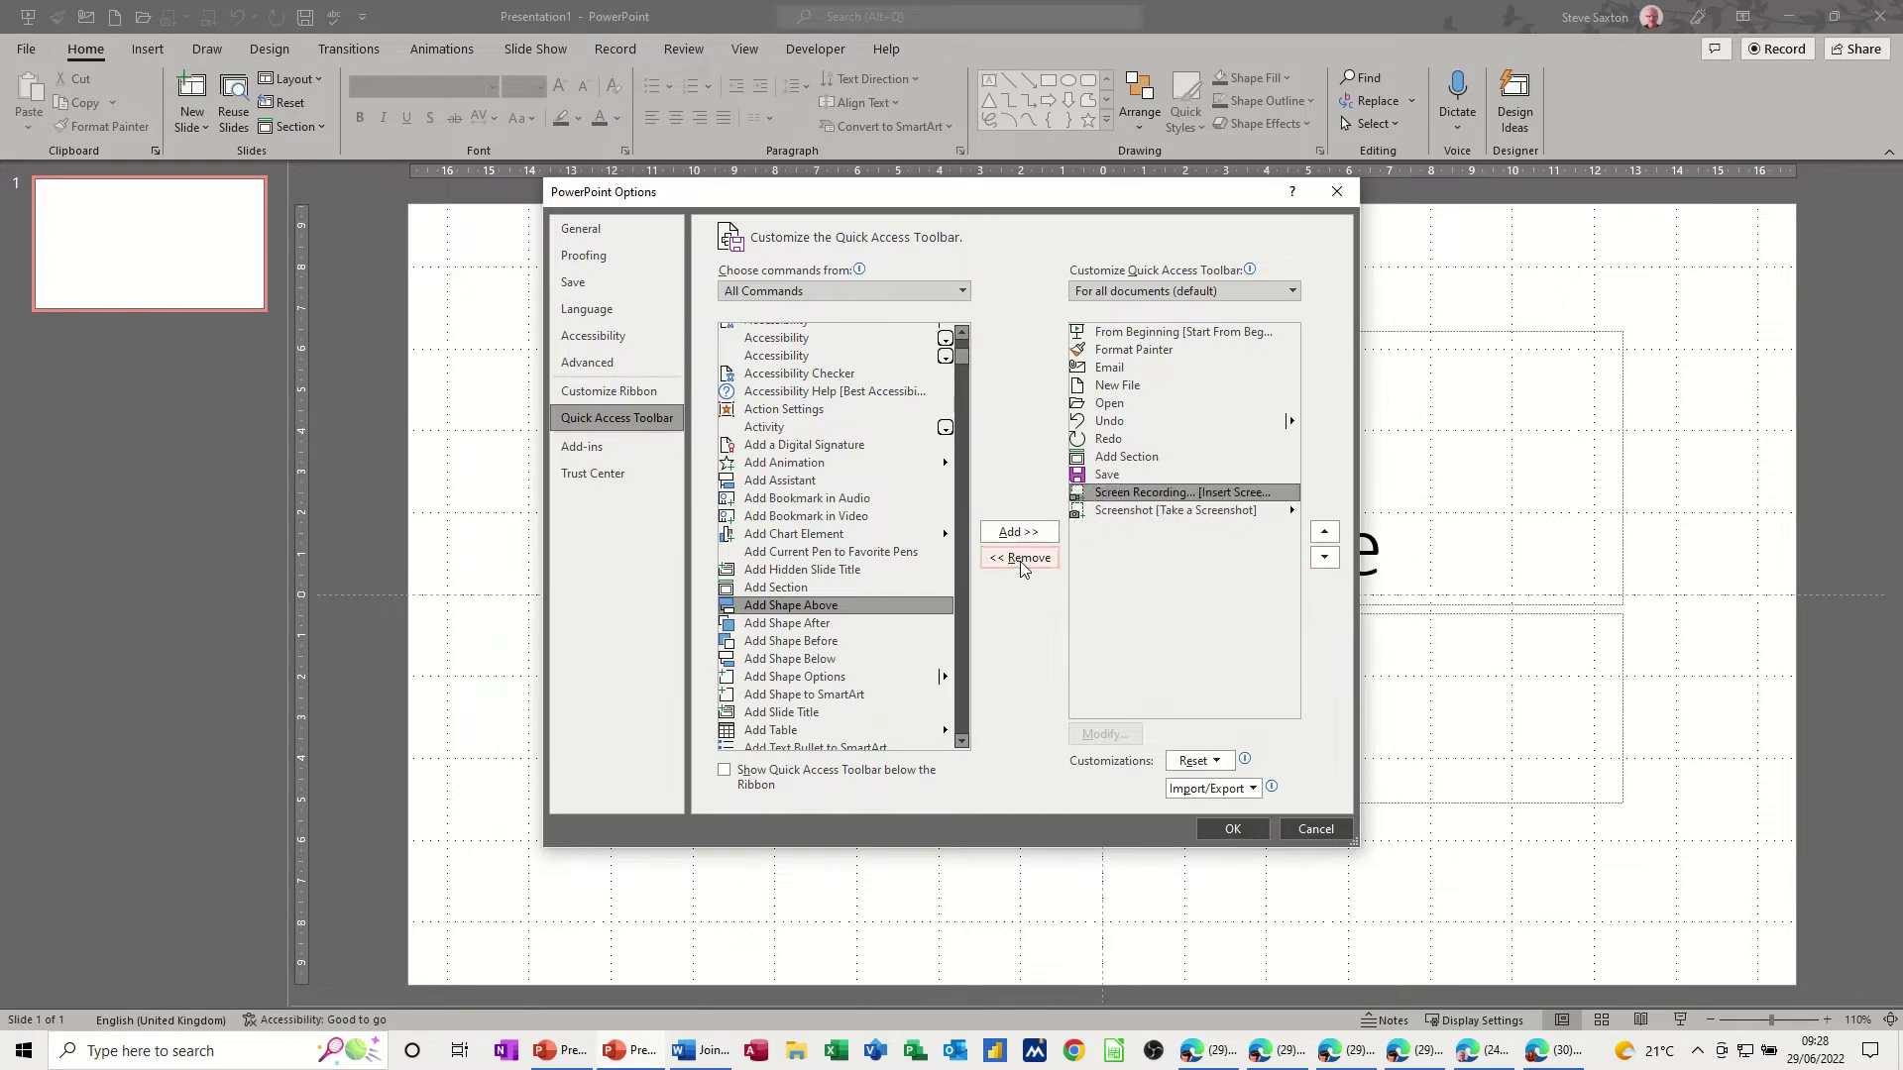
pyautogui.click(1221, 831)
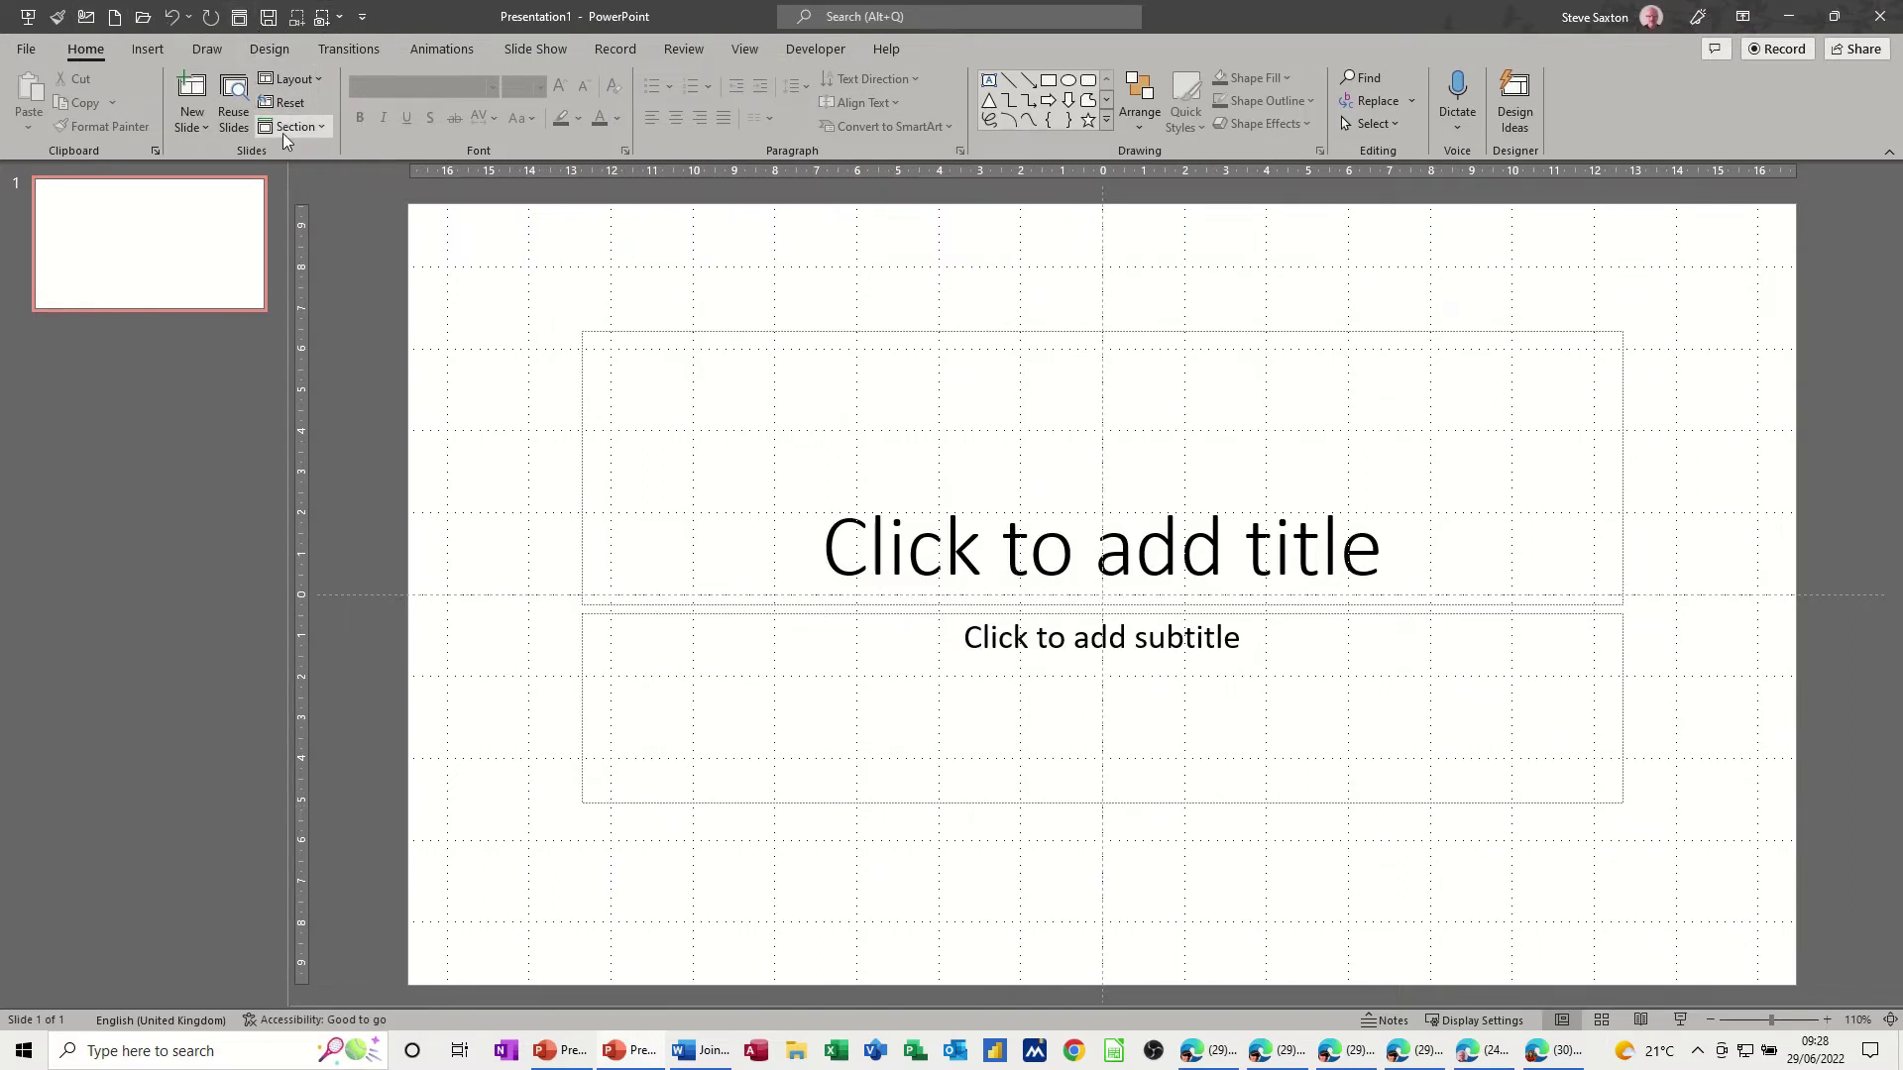
# Add Export to Video from the Record tab to the Quick Access Toolbar and check its list
pyautogui.click(252, 50)
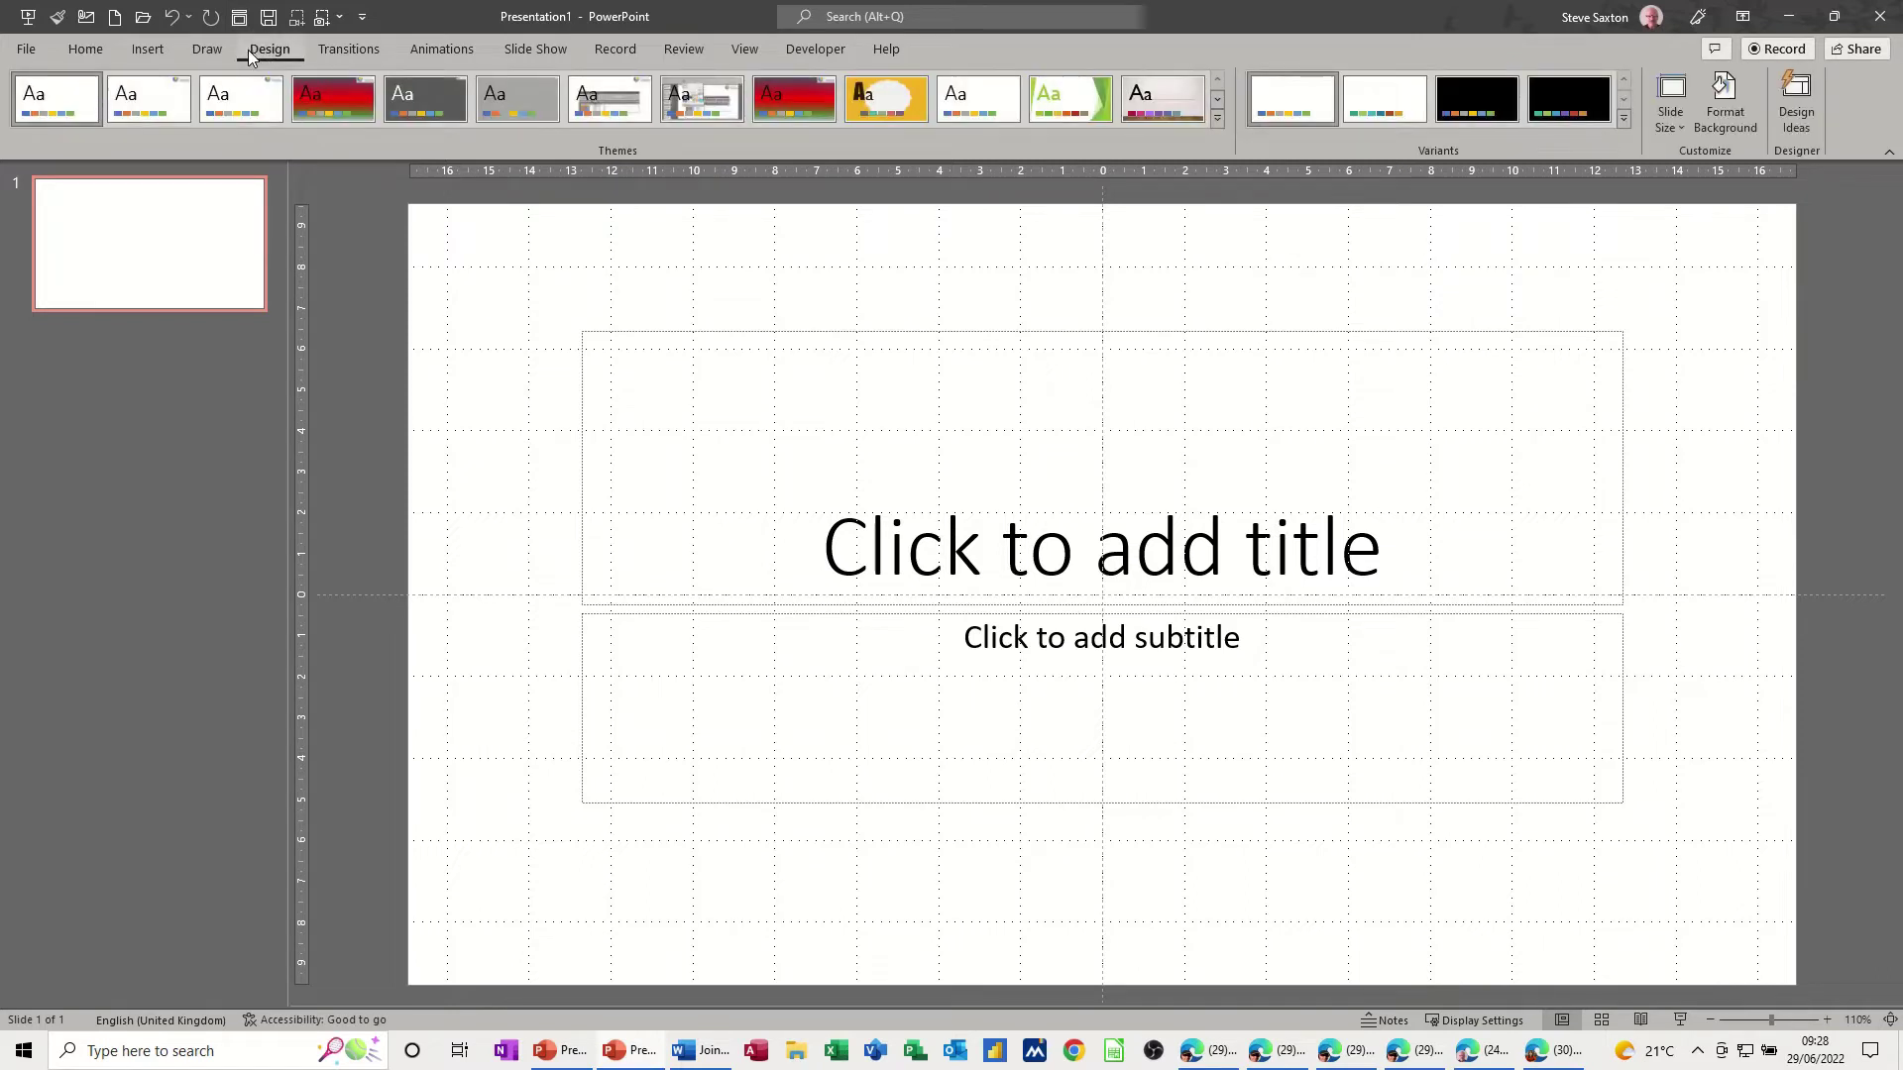
pyautogui.click(504, 51)
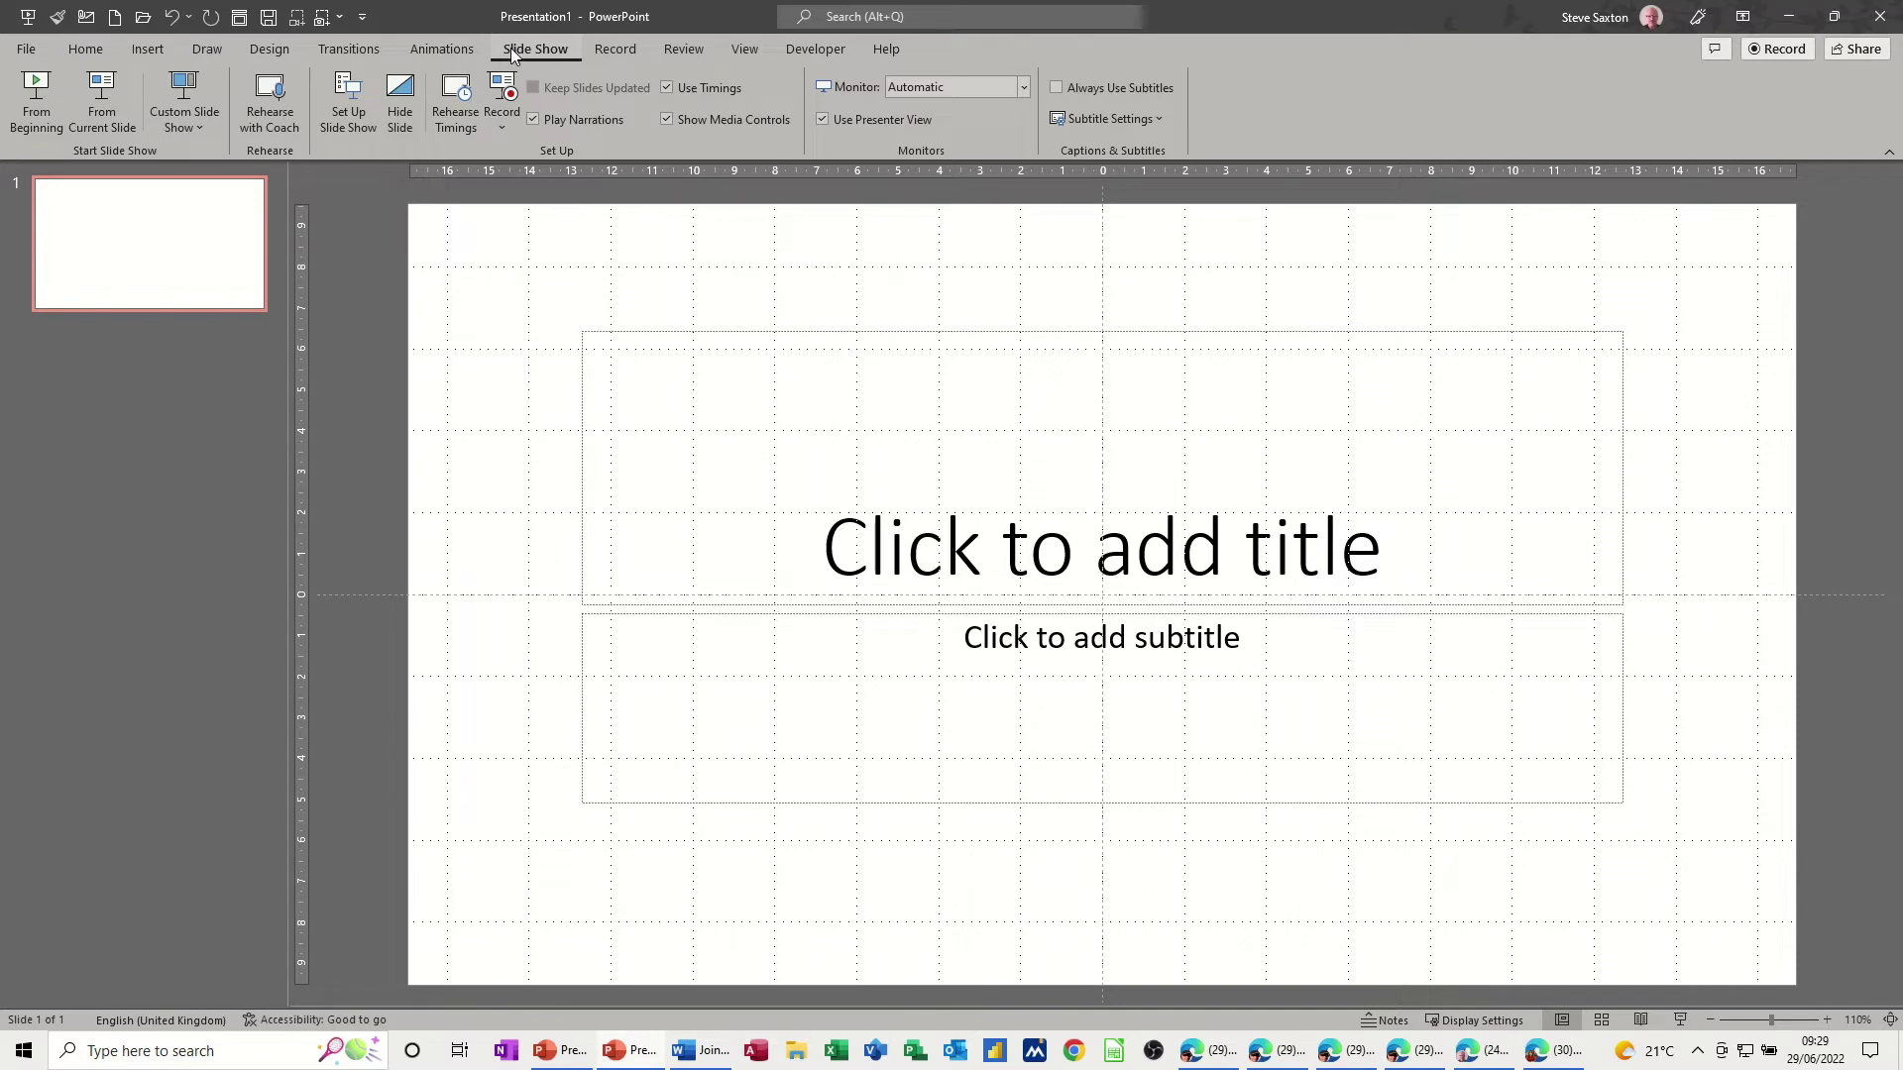
pyautogui.click(606, 49)
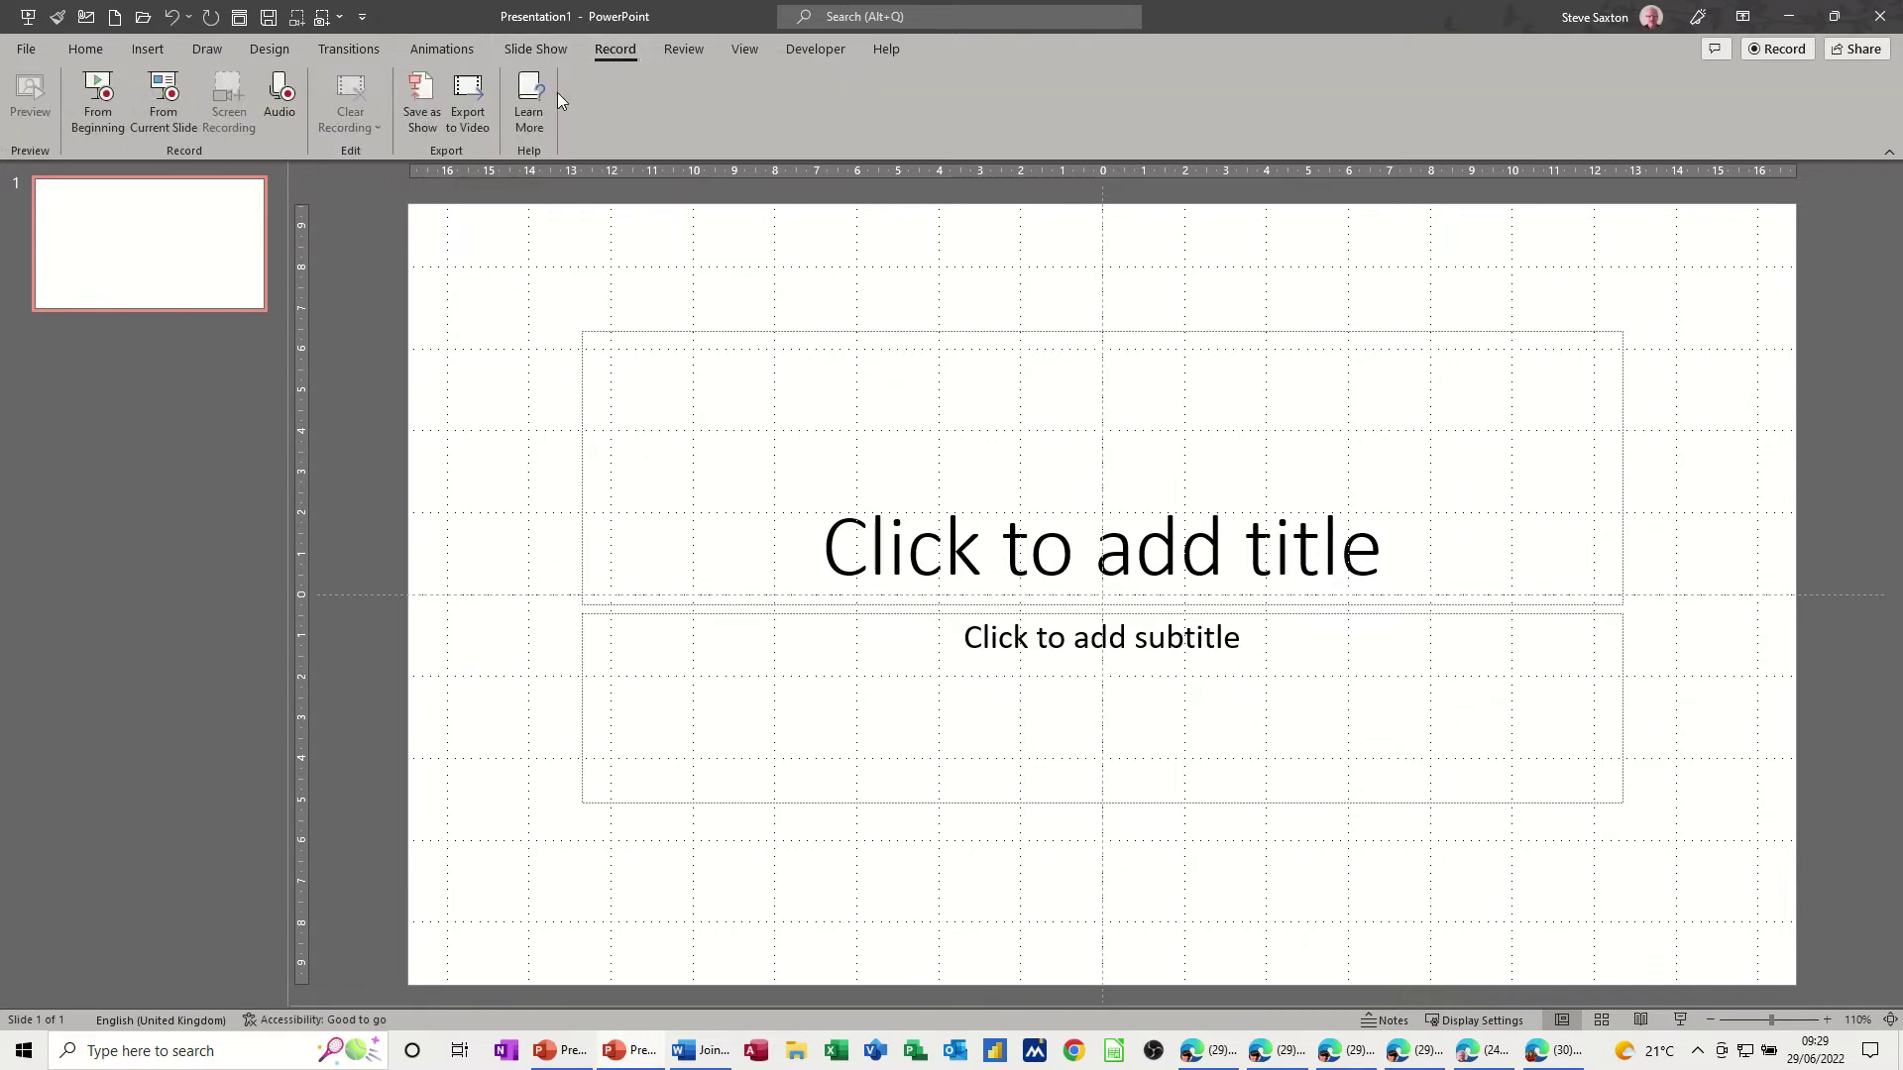
pyautogui.rightClick(465, 94)
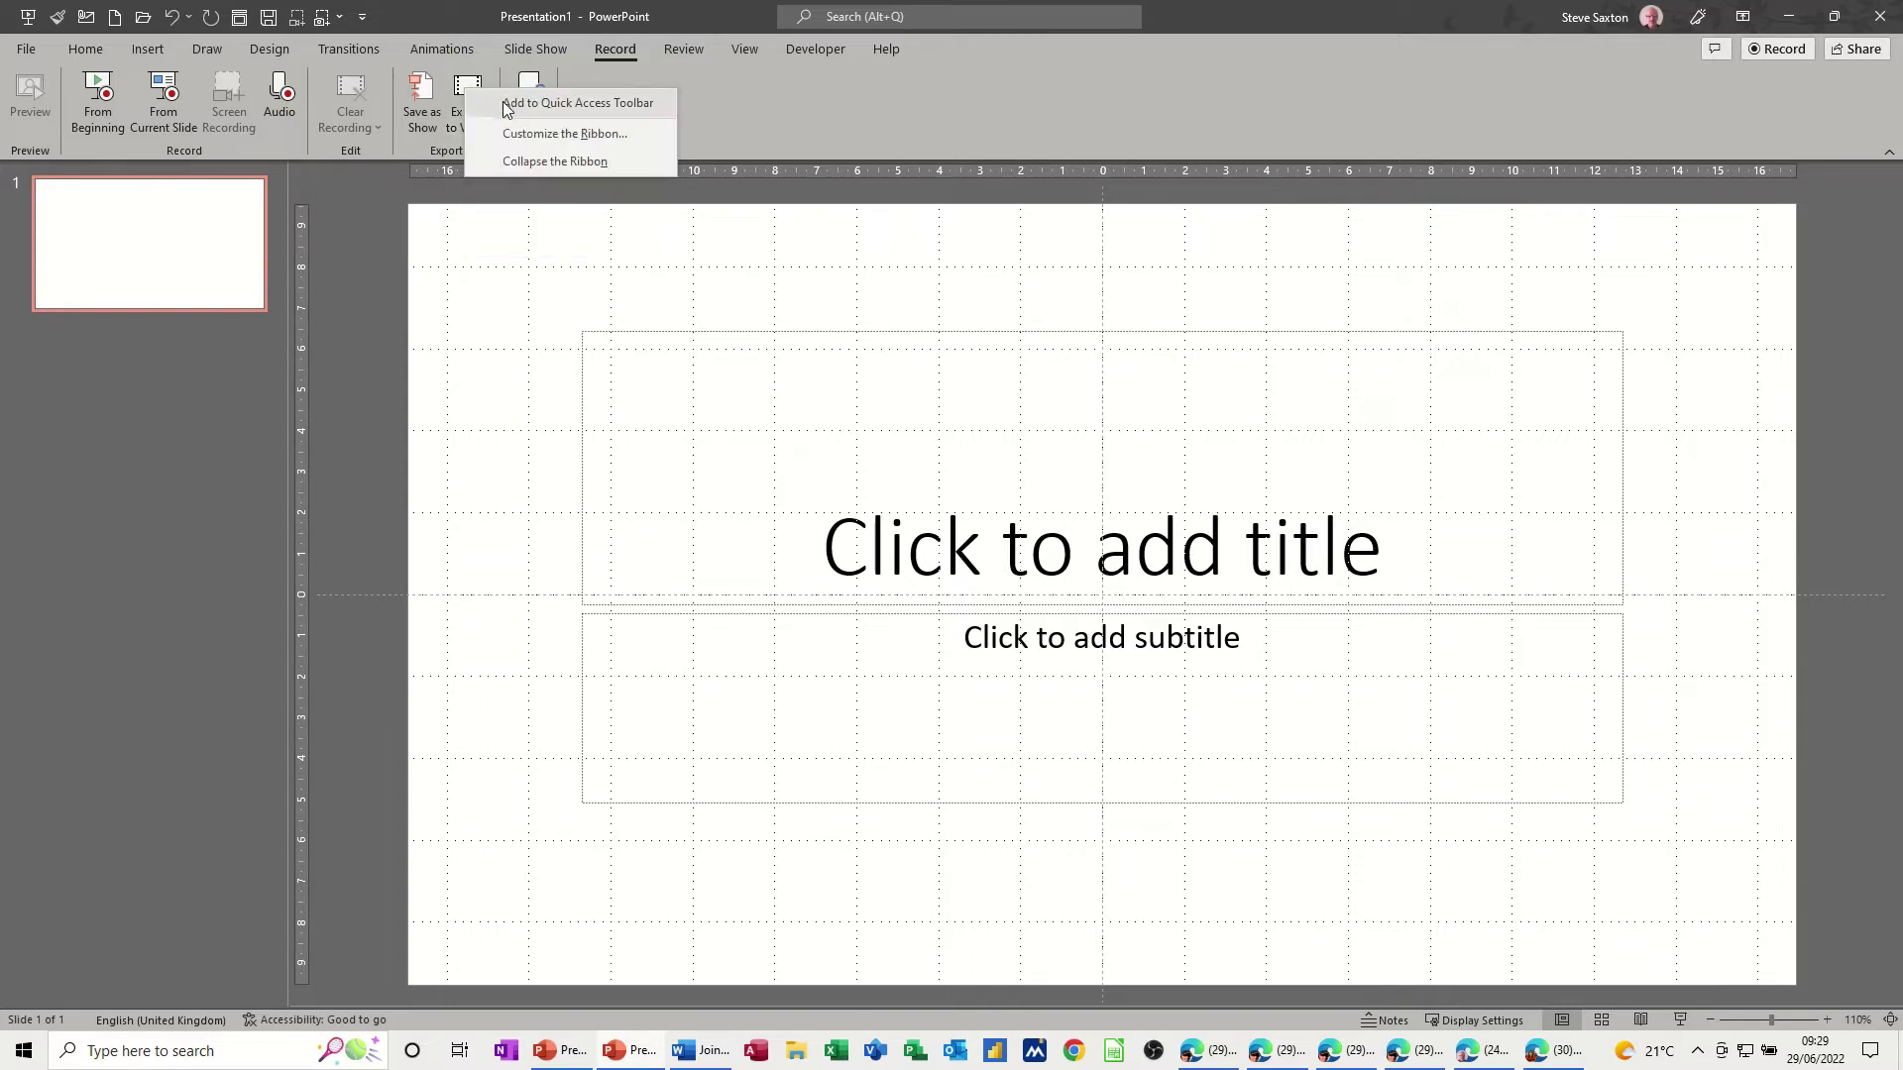
pyautogui.click(578, 103)
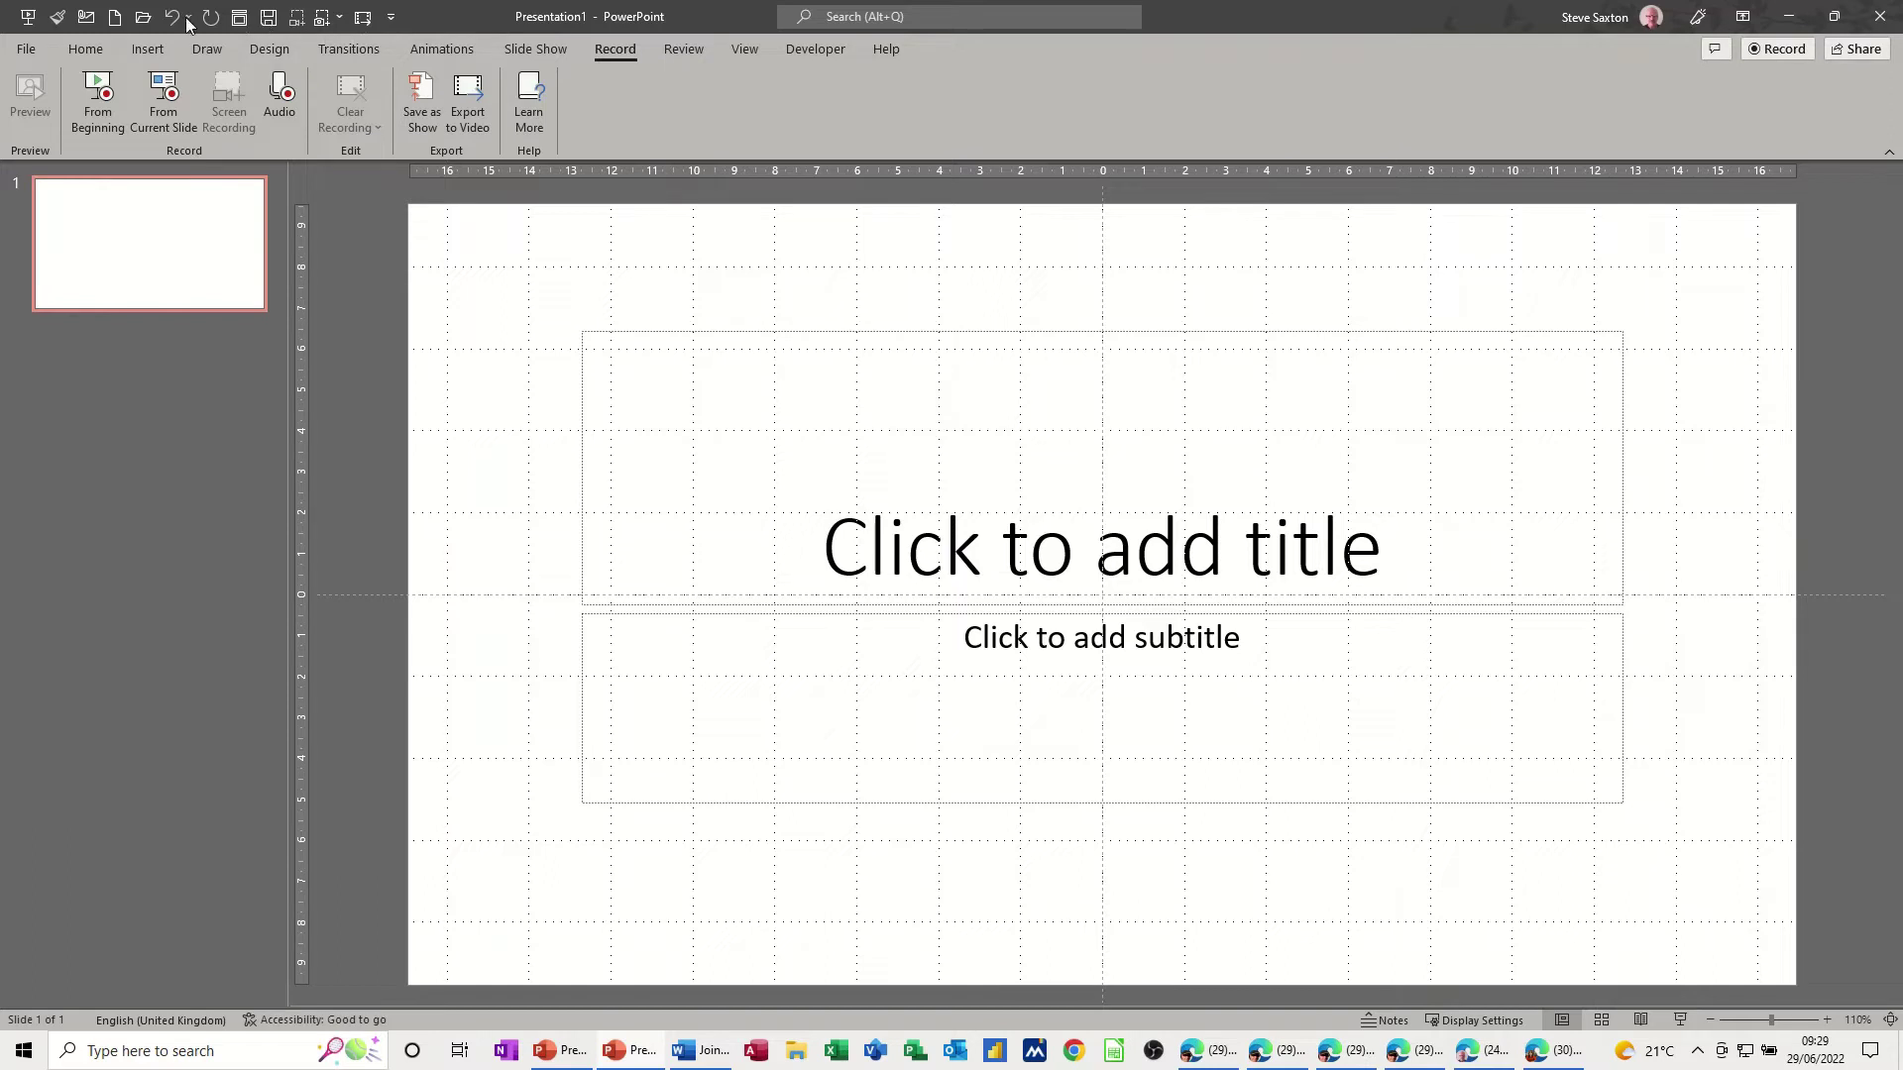
pyautogui.click(390, 18)
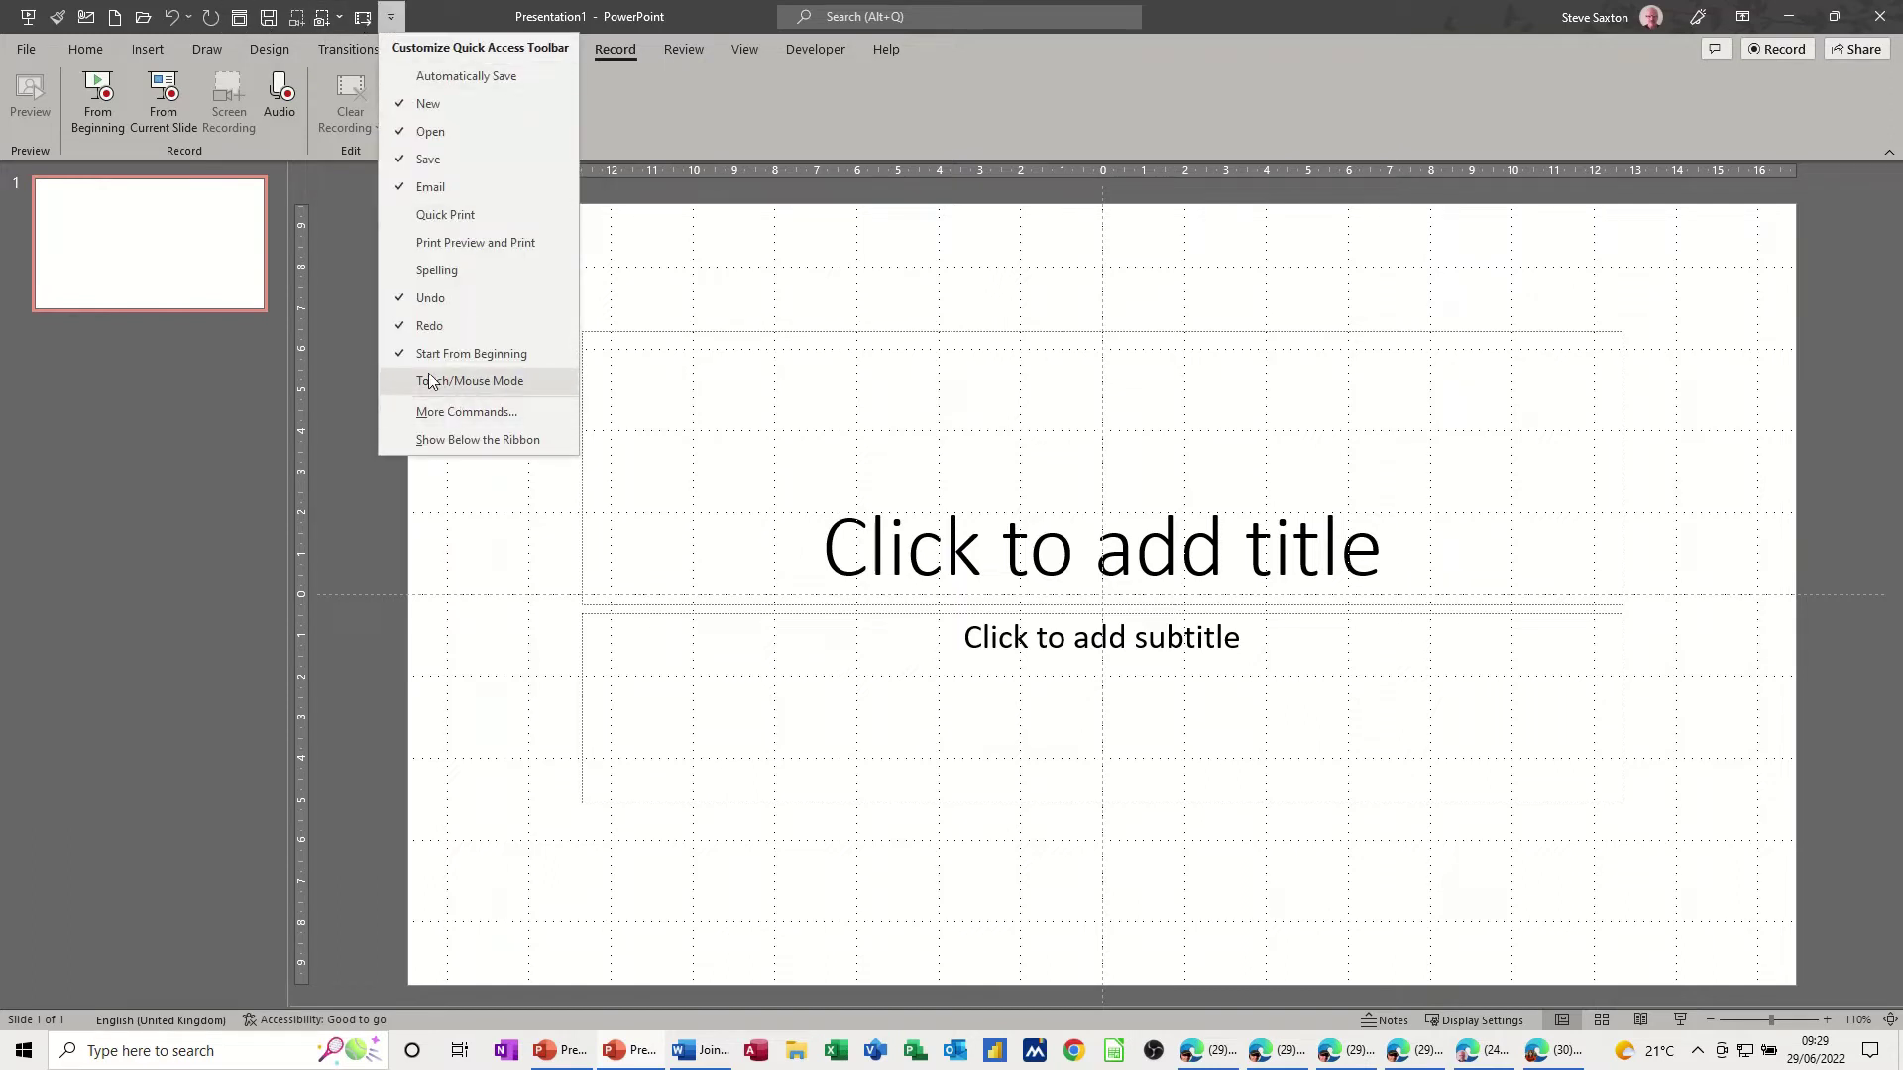
pyautogui.click(392, 18)
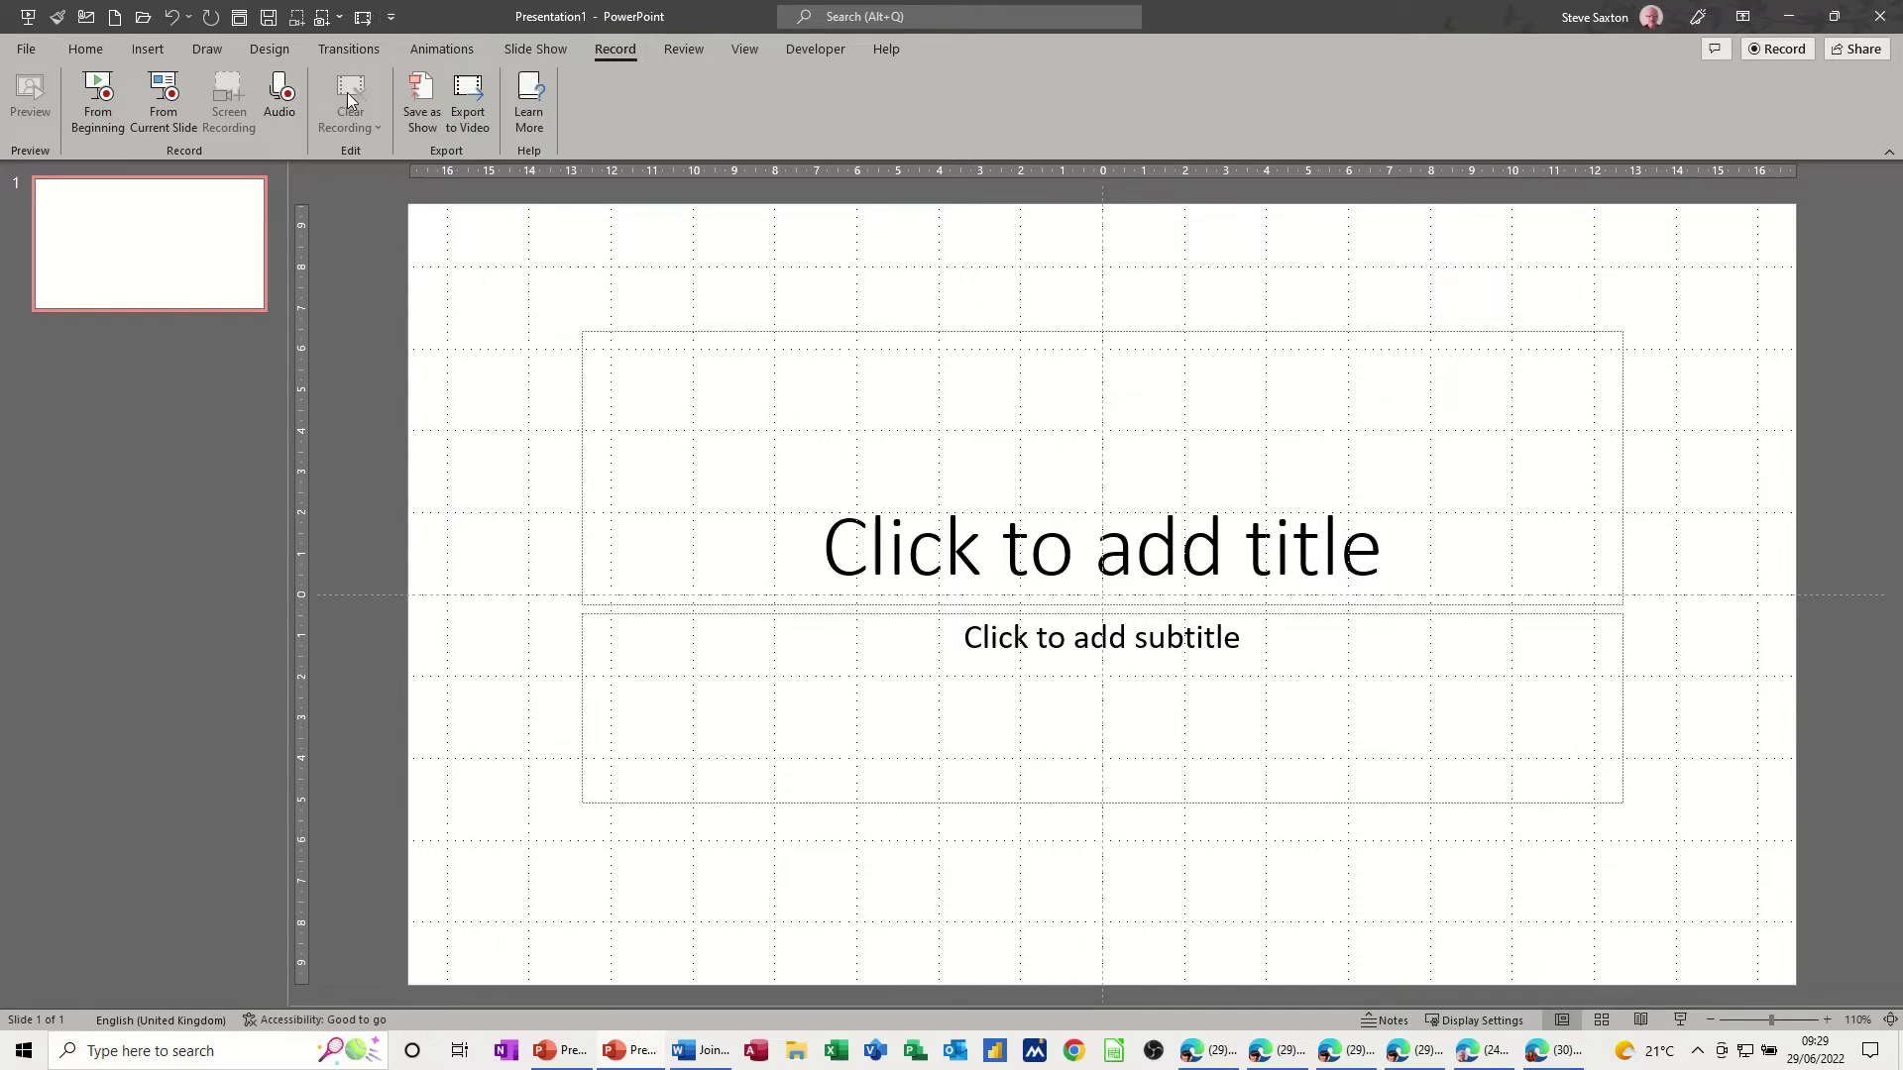
# View the Customize Ribbon page via More Commands and File > Options, closing without changes
pyautogui.click(390, 18)
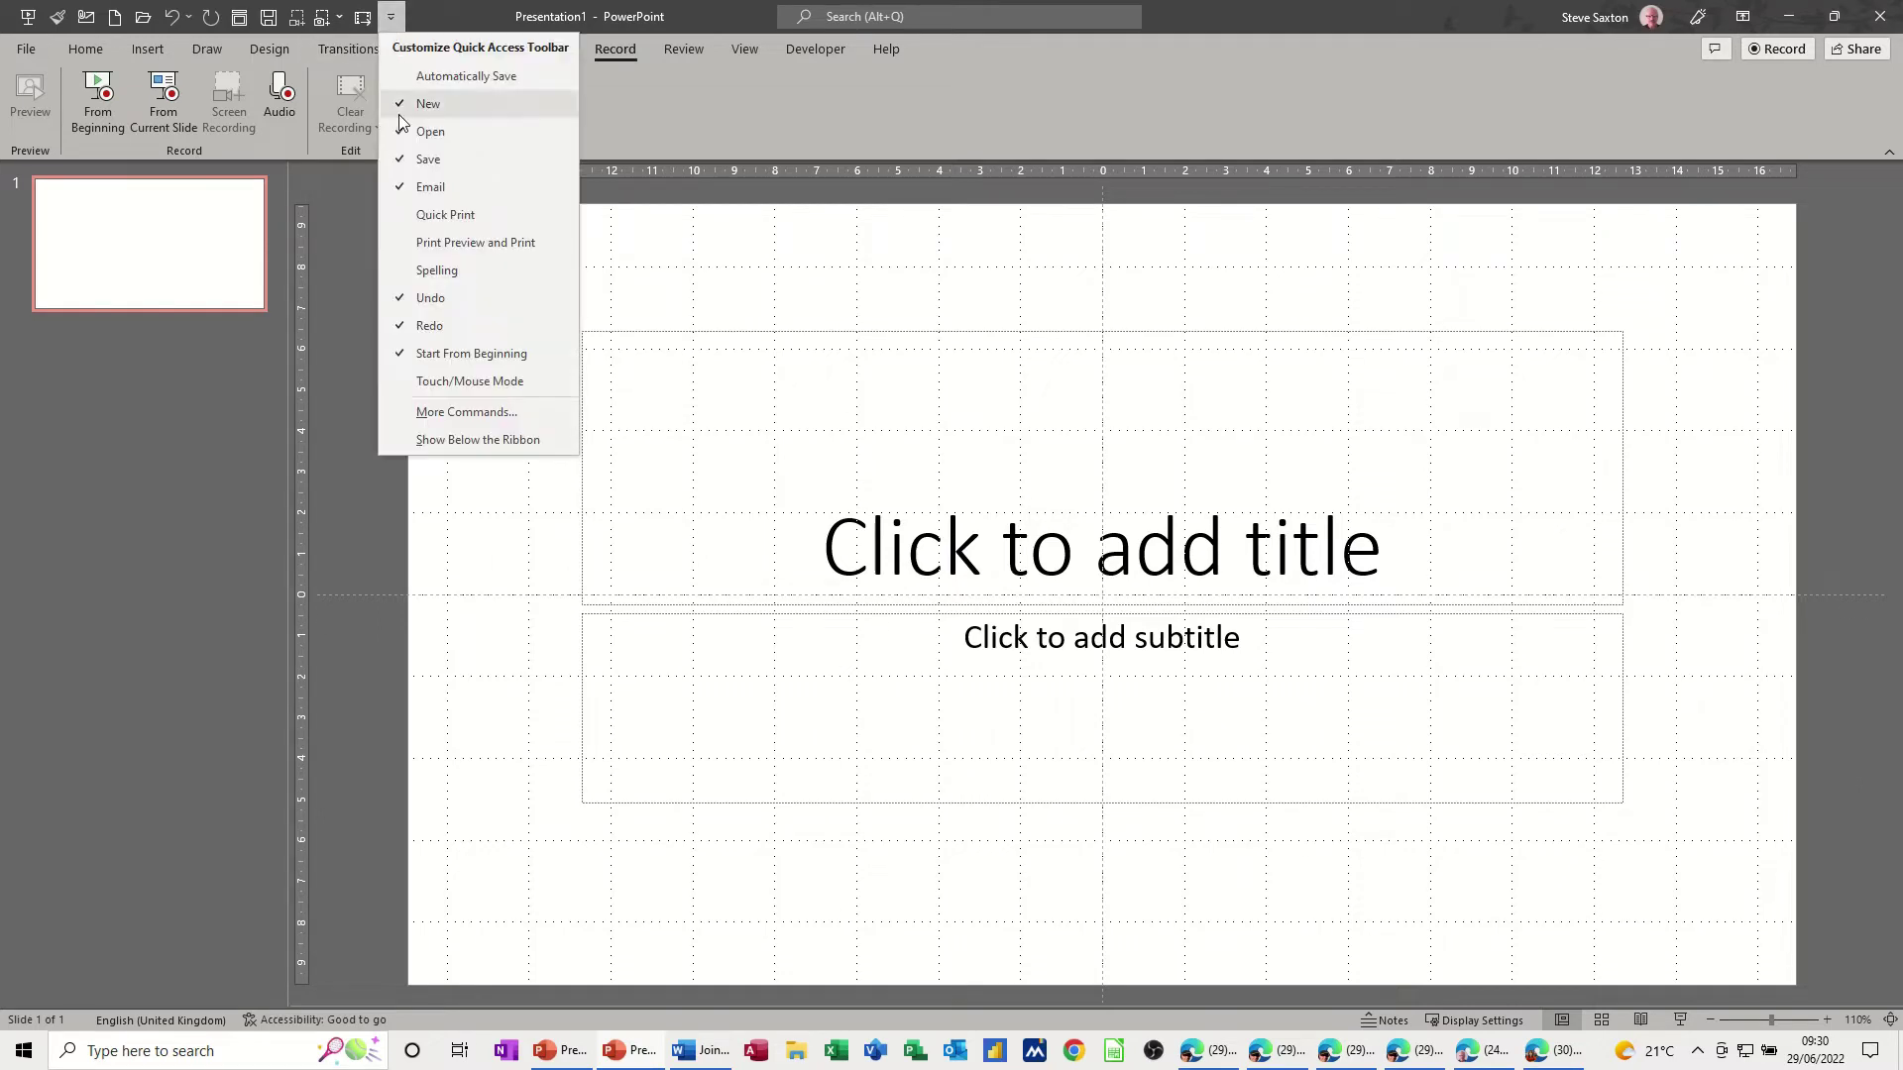
pyautogui.click(408, 414)
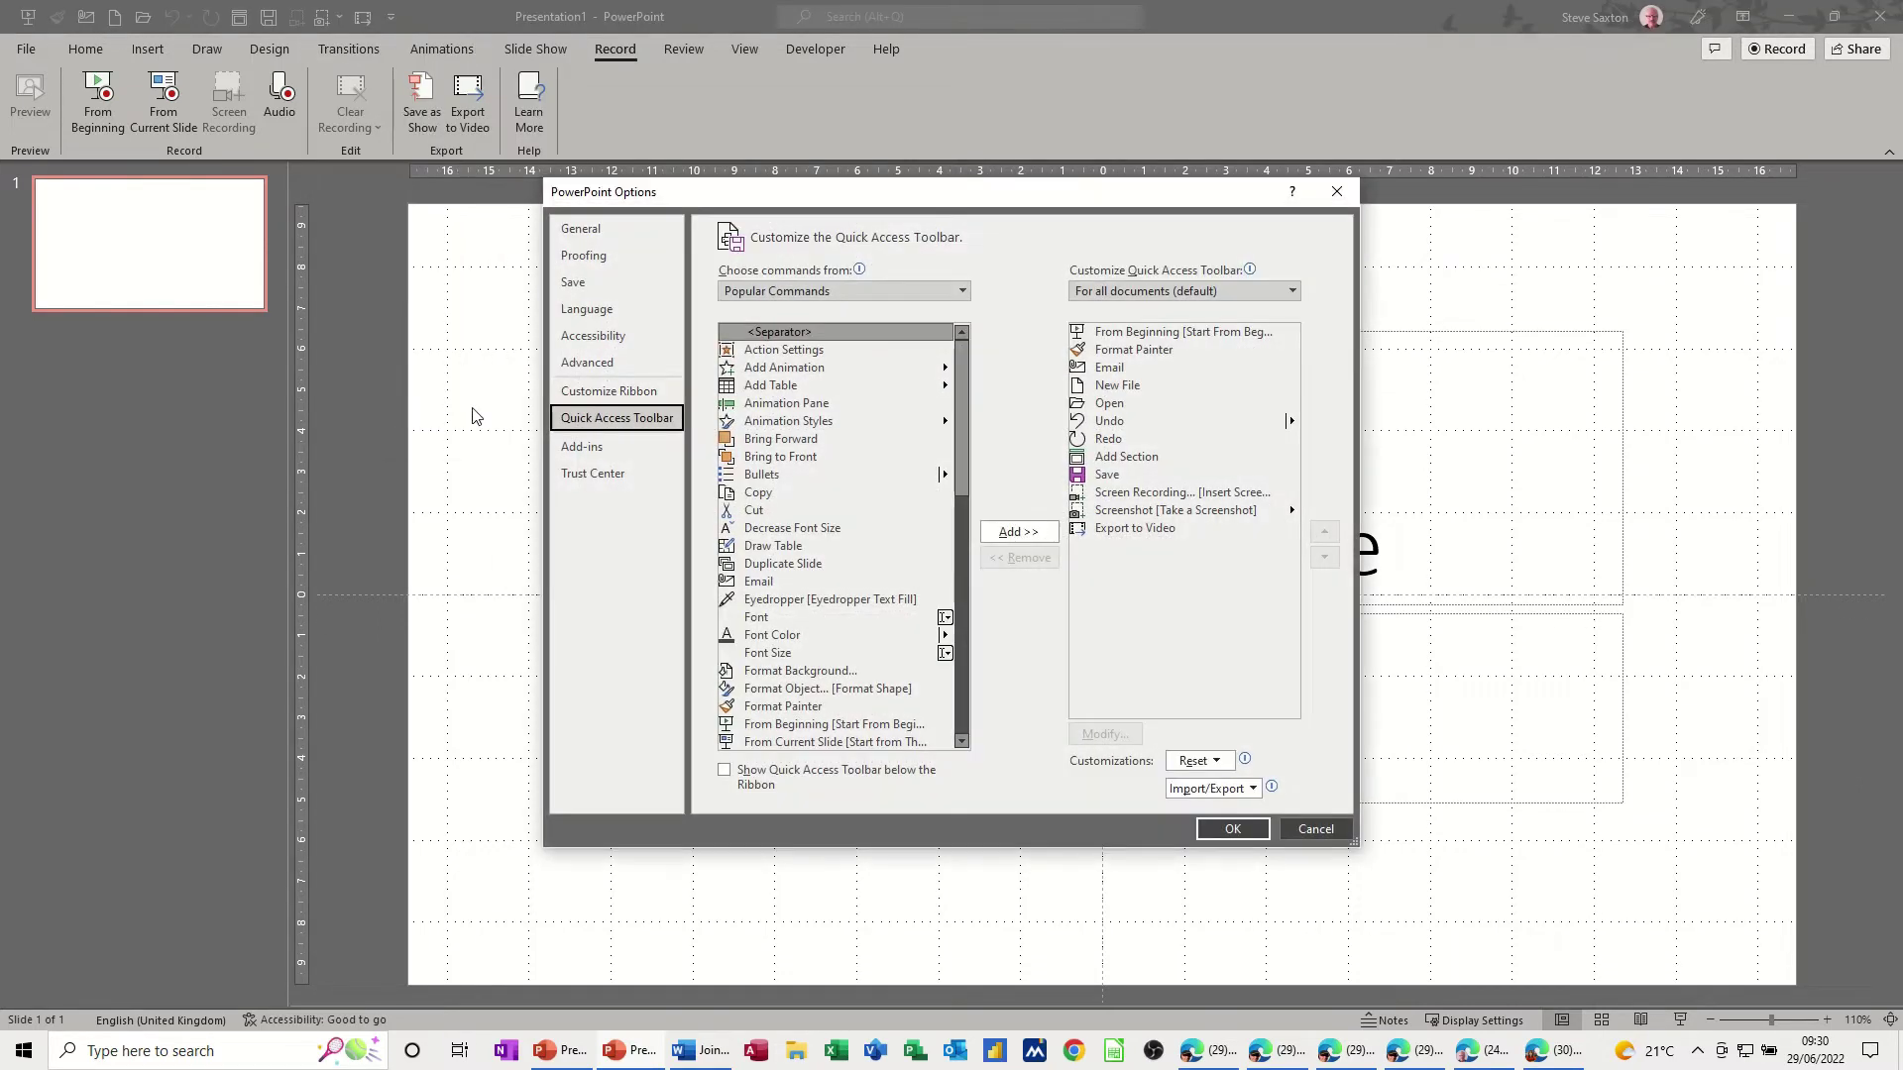
pyautogui.click(581, 394)
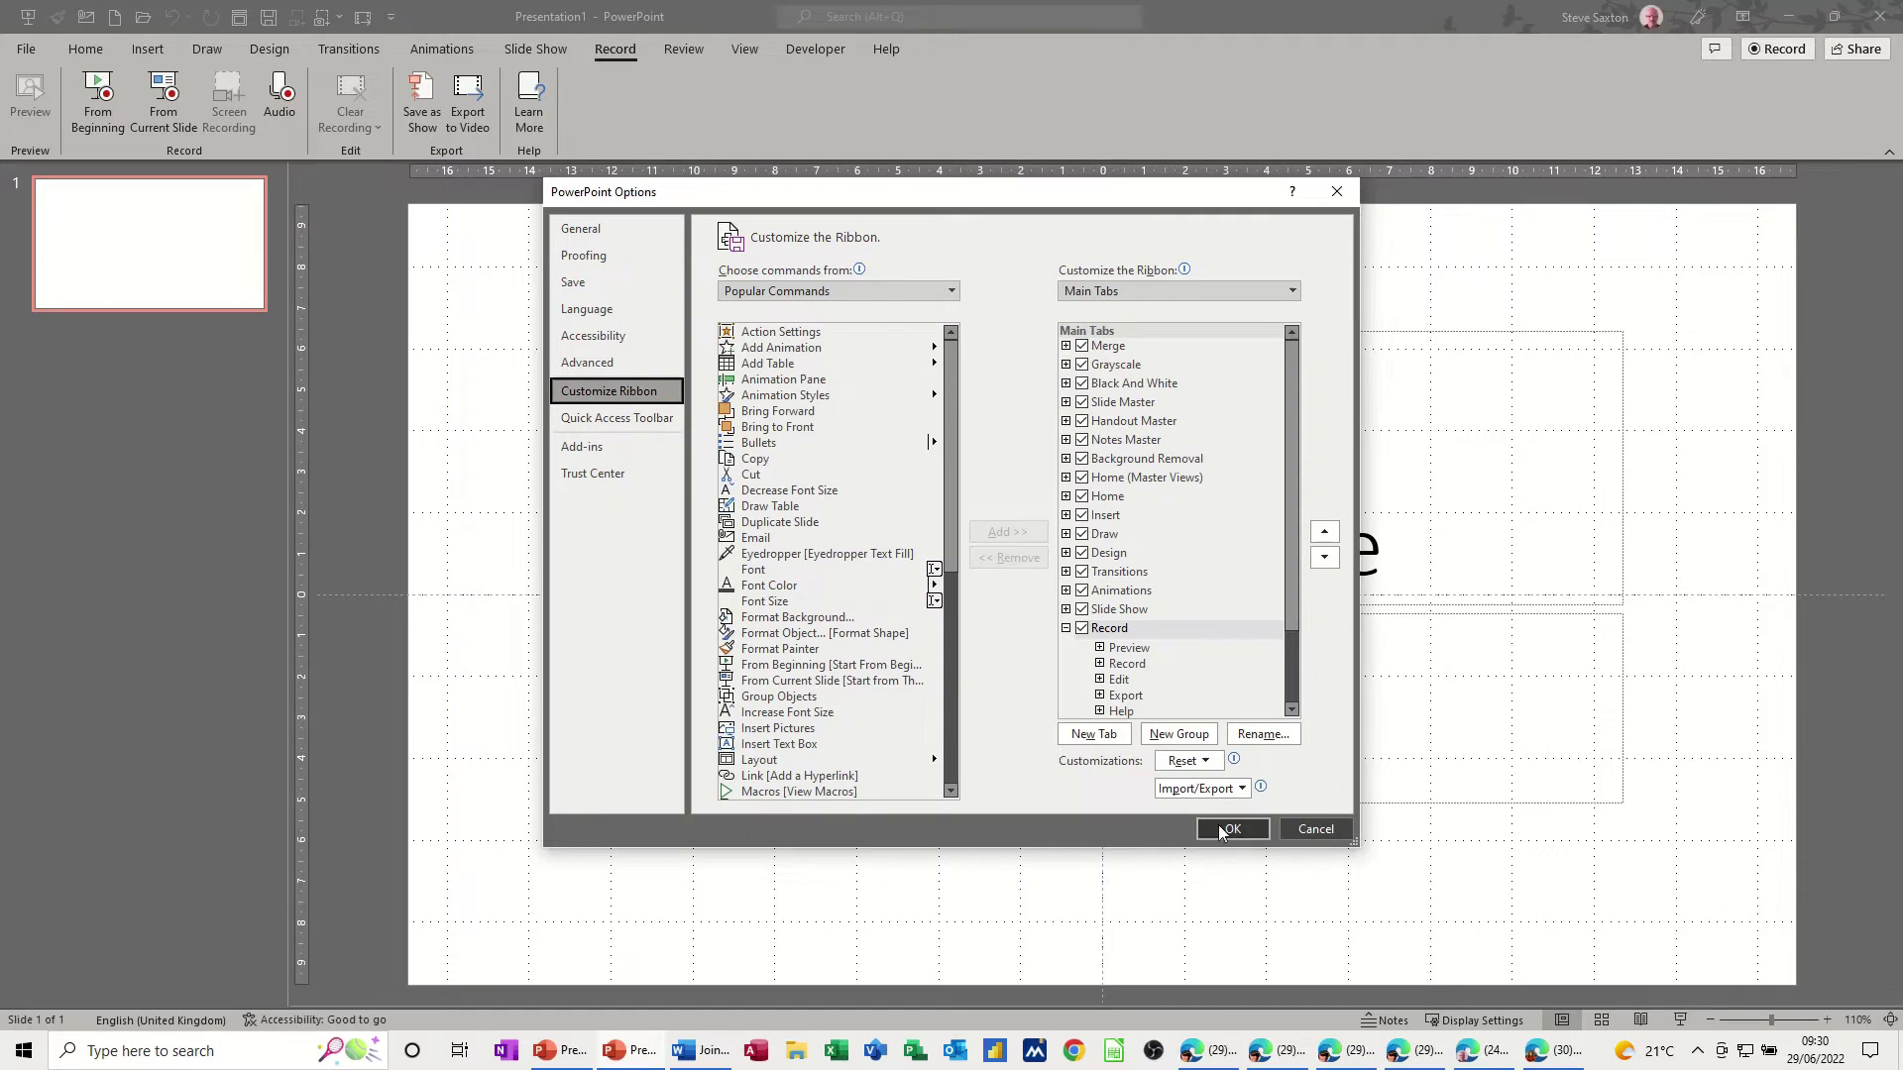
pyautogui.click(1314, 830)
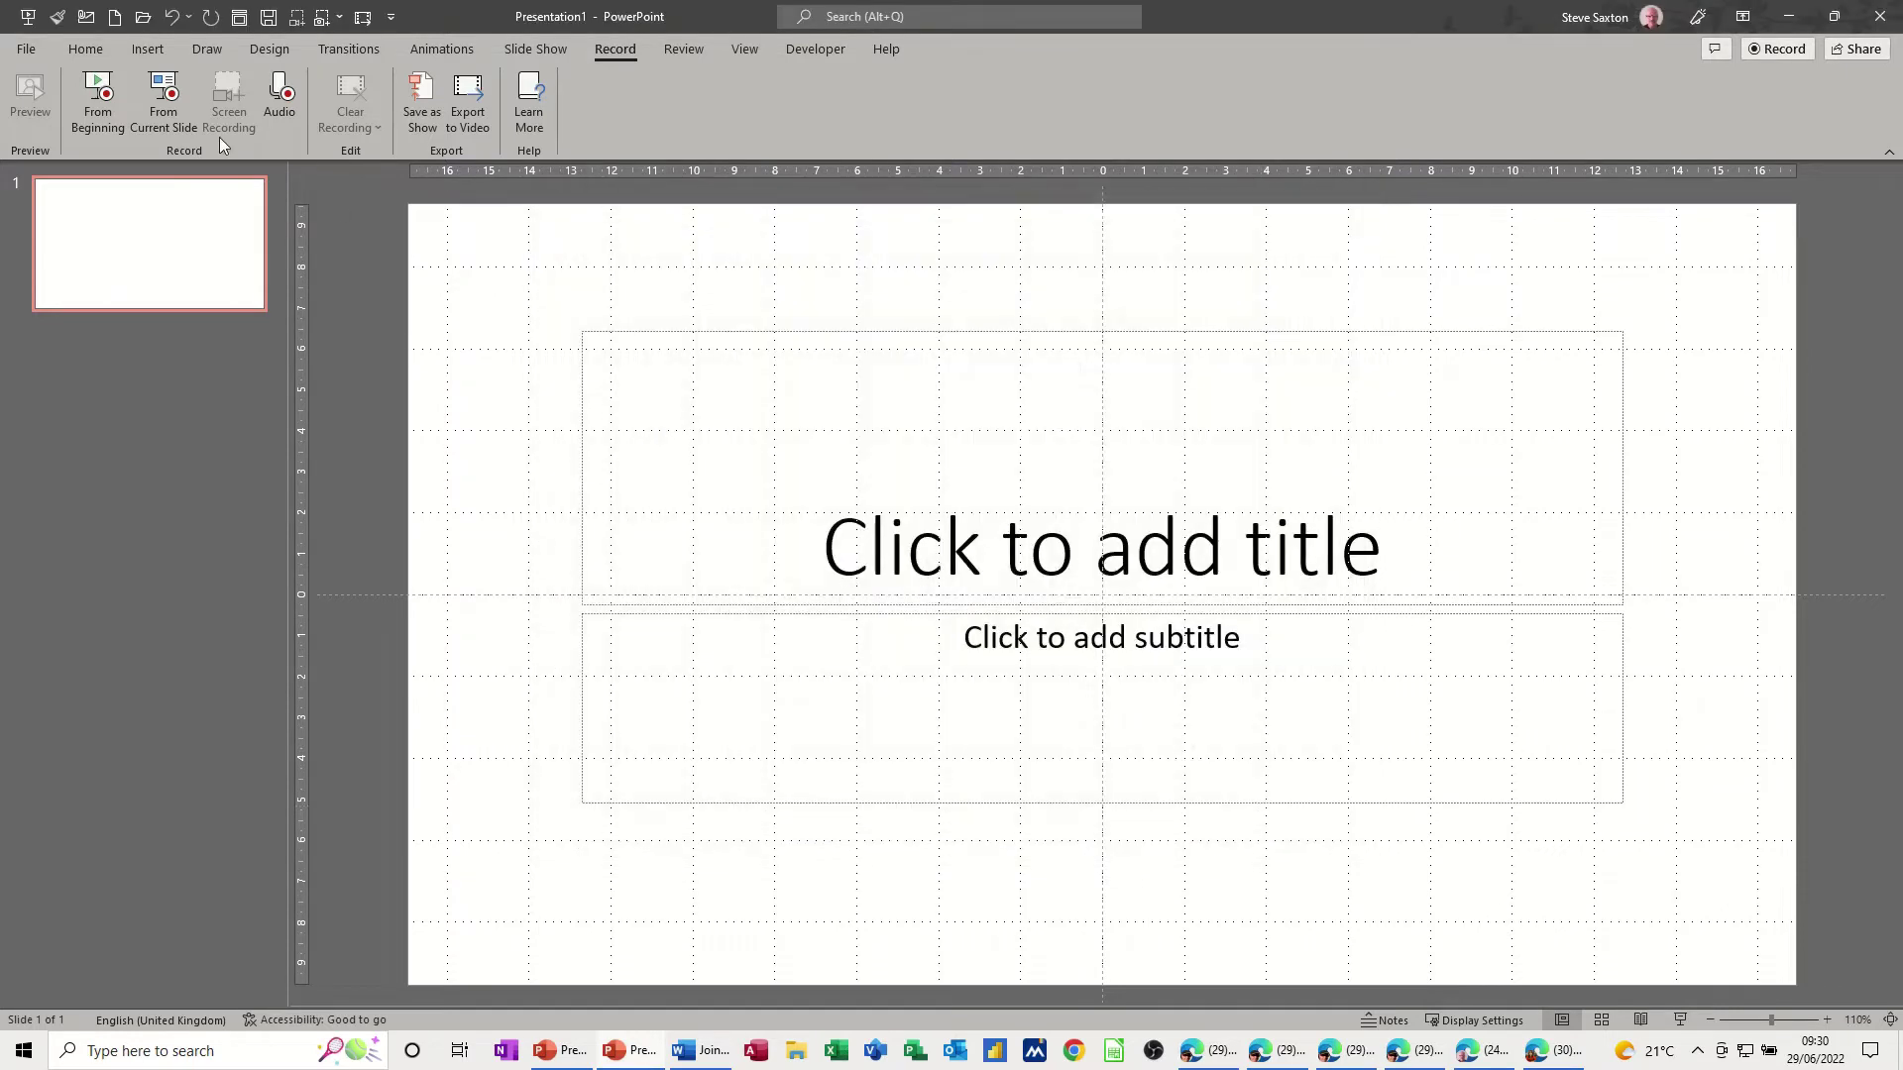
pyautogui.click(27, 49)
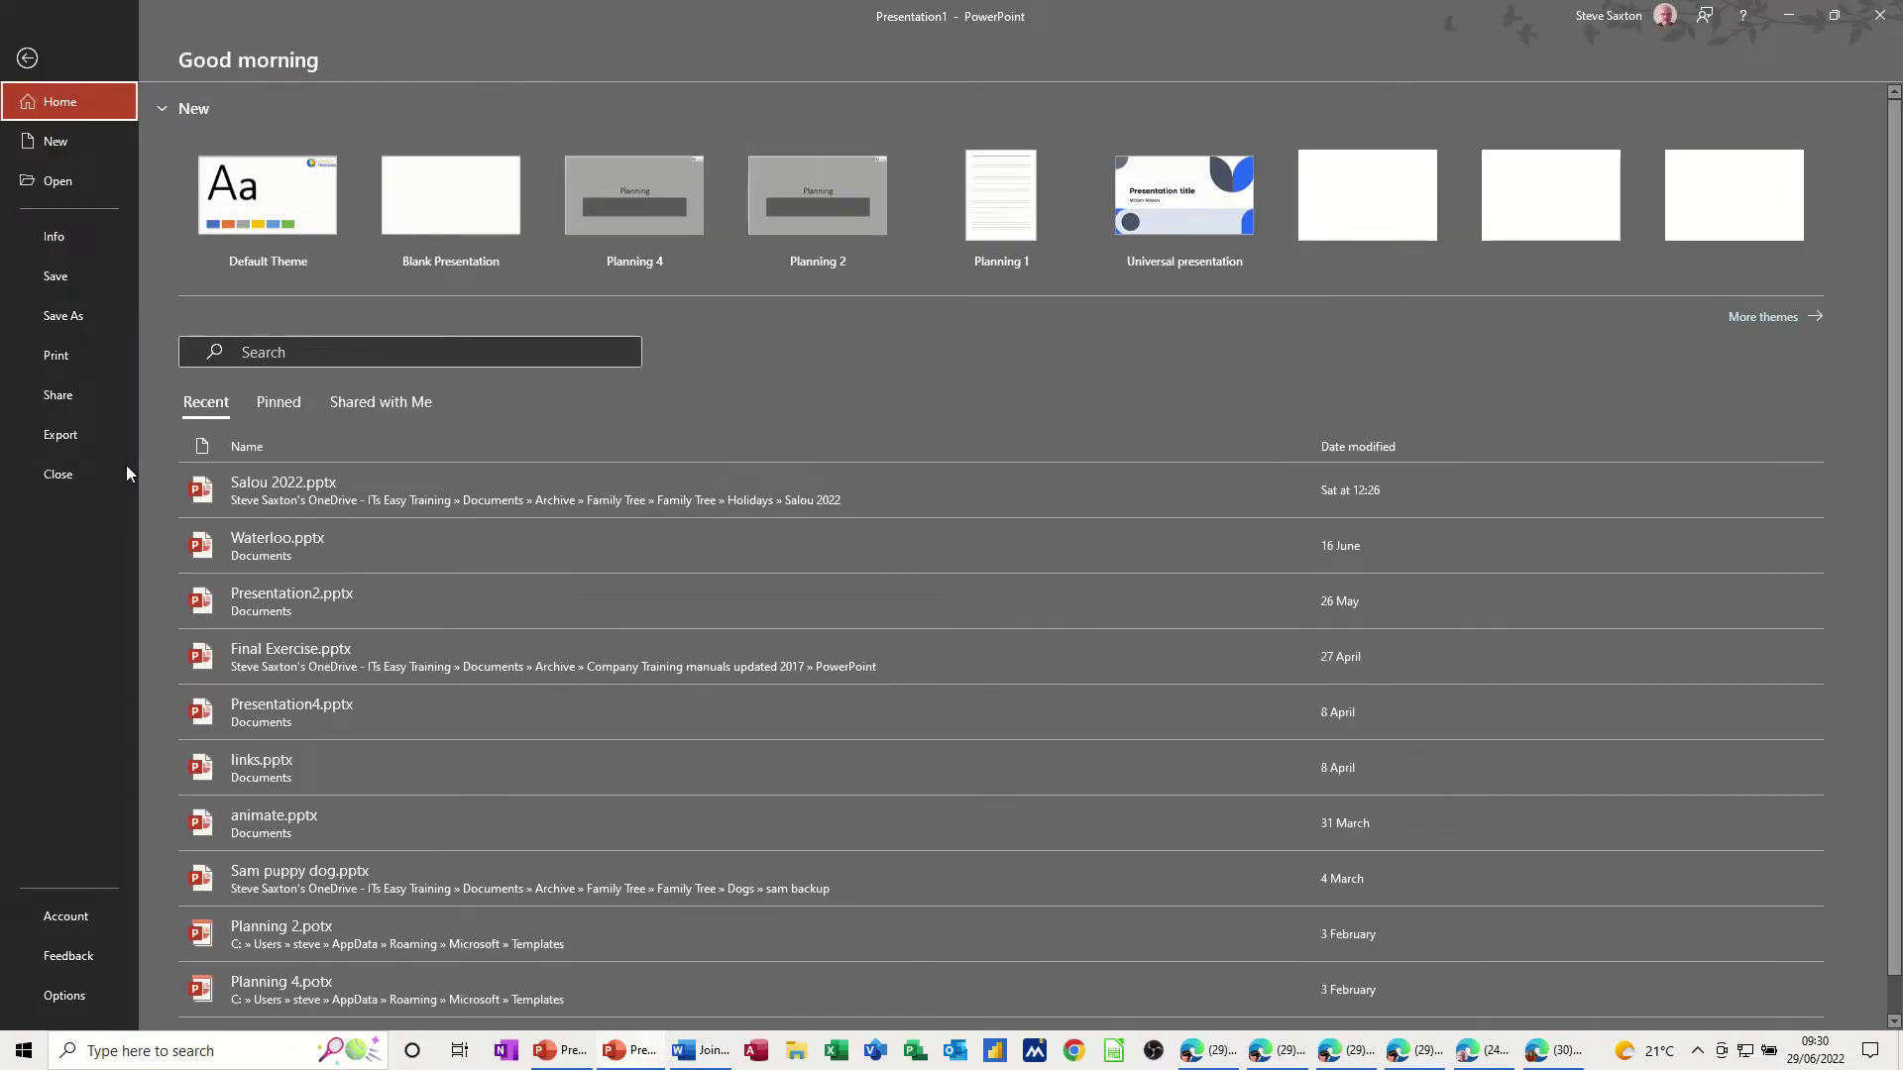
pyautogui.click(62, 997)
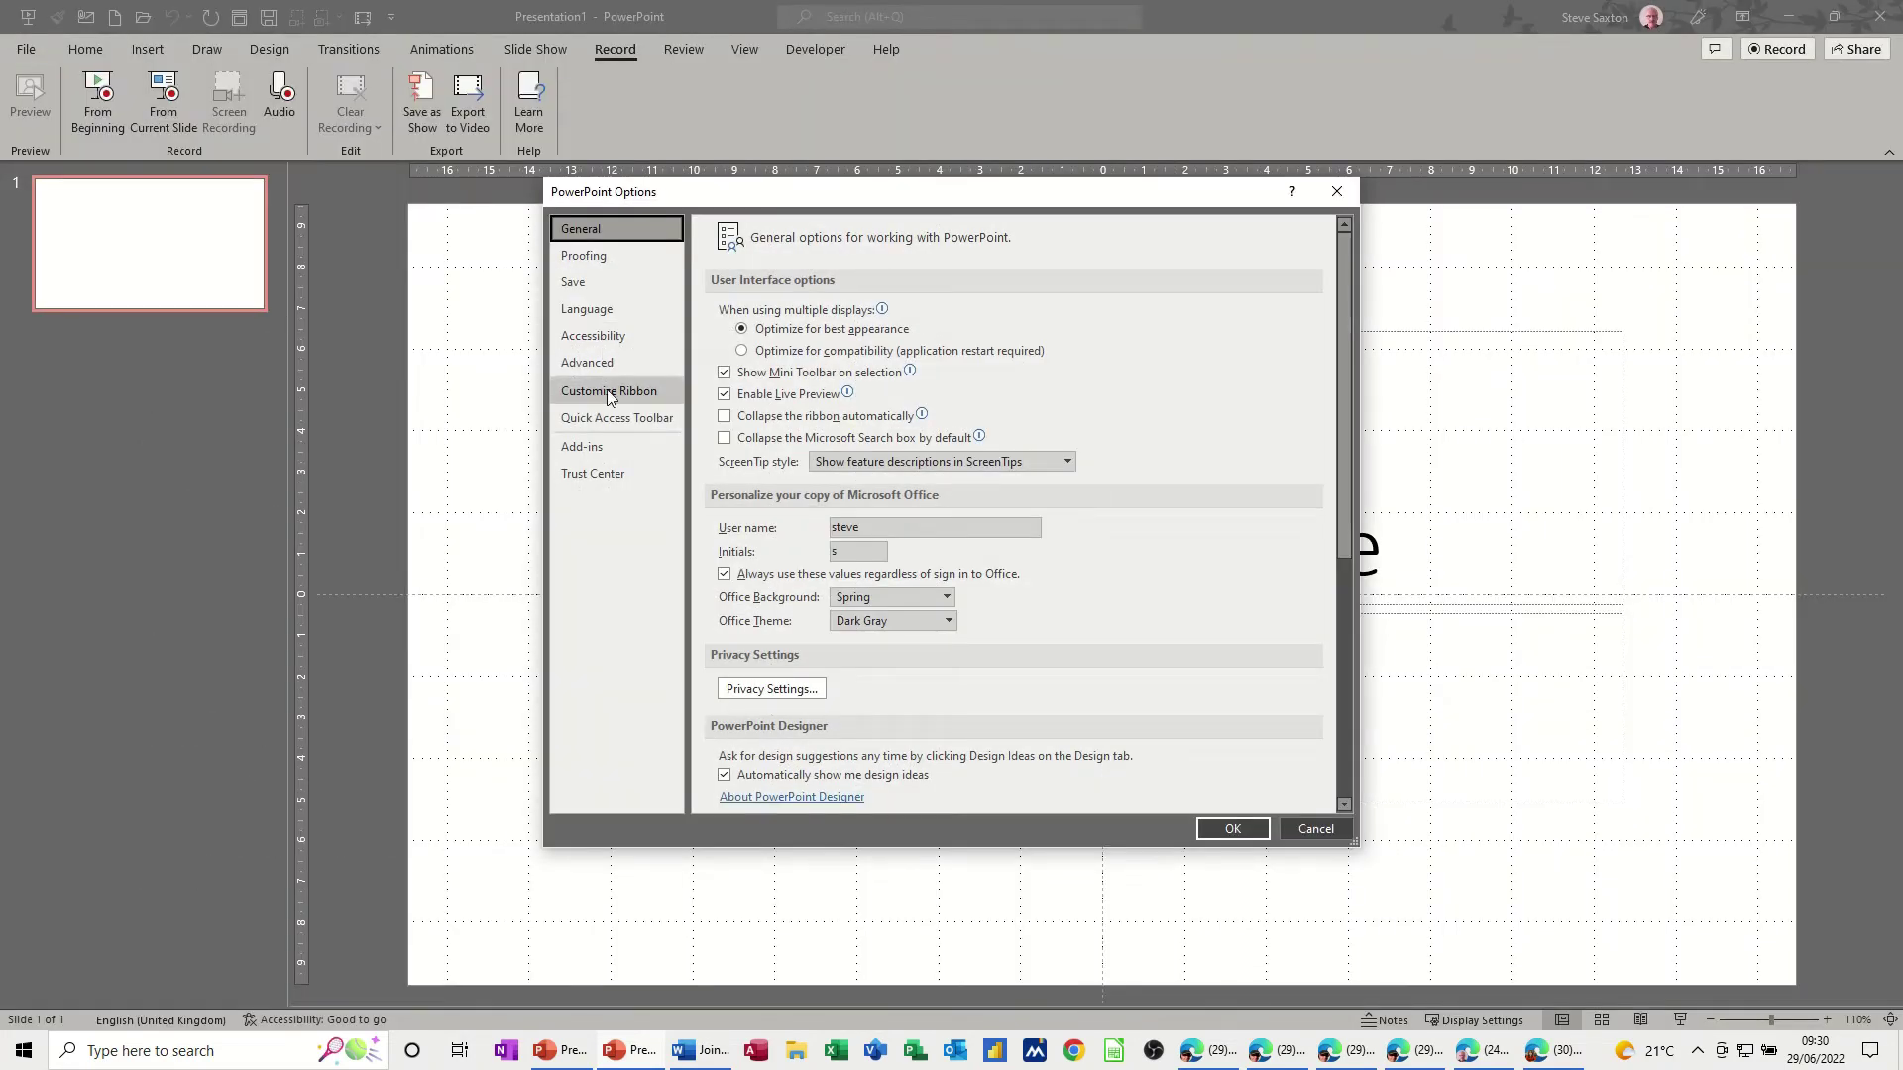
pyautogui.click(608, 393)
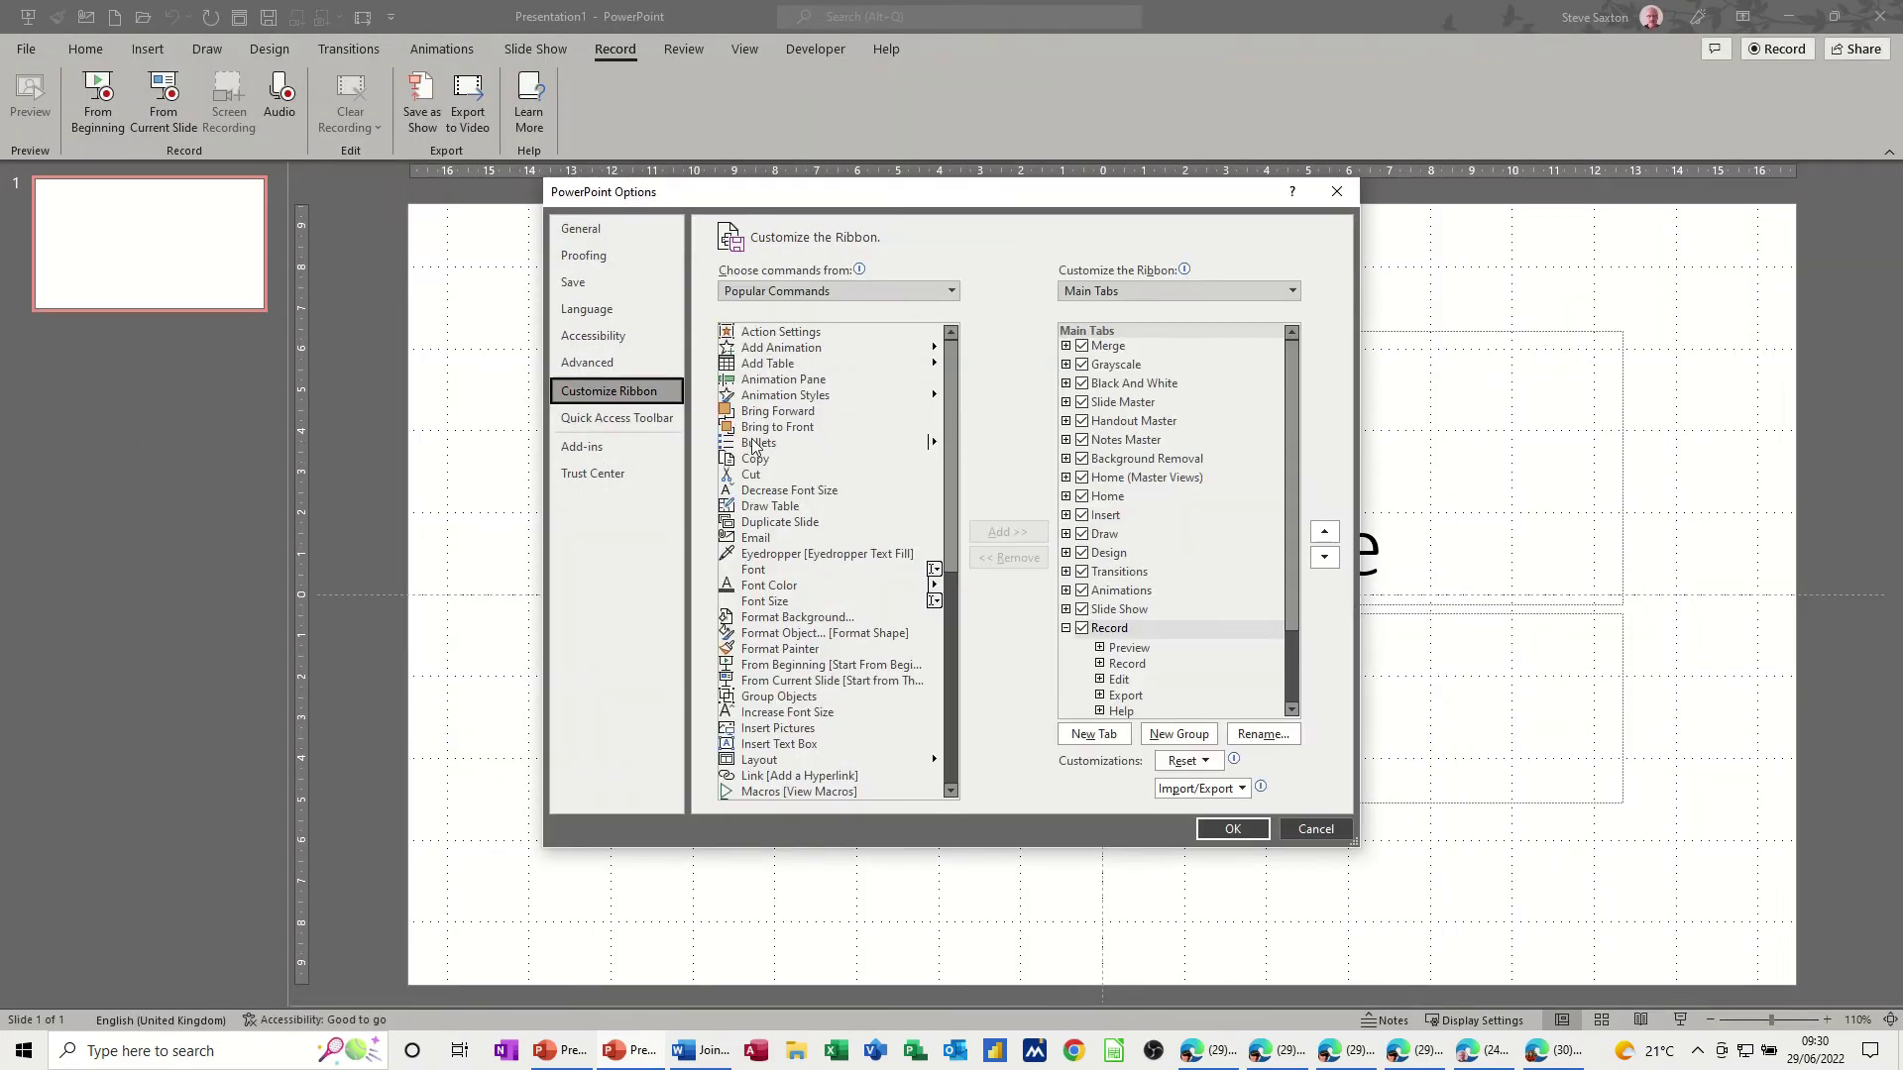
pyautogui.click(1316, 831)
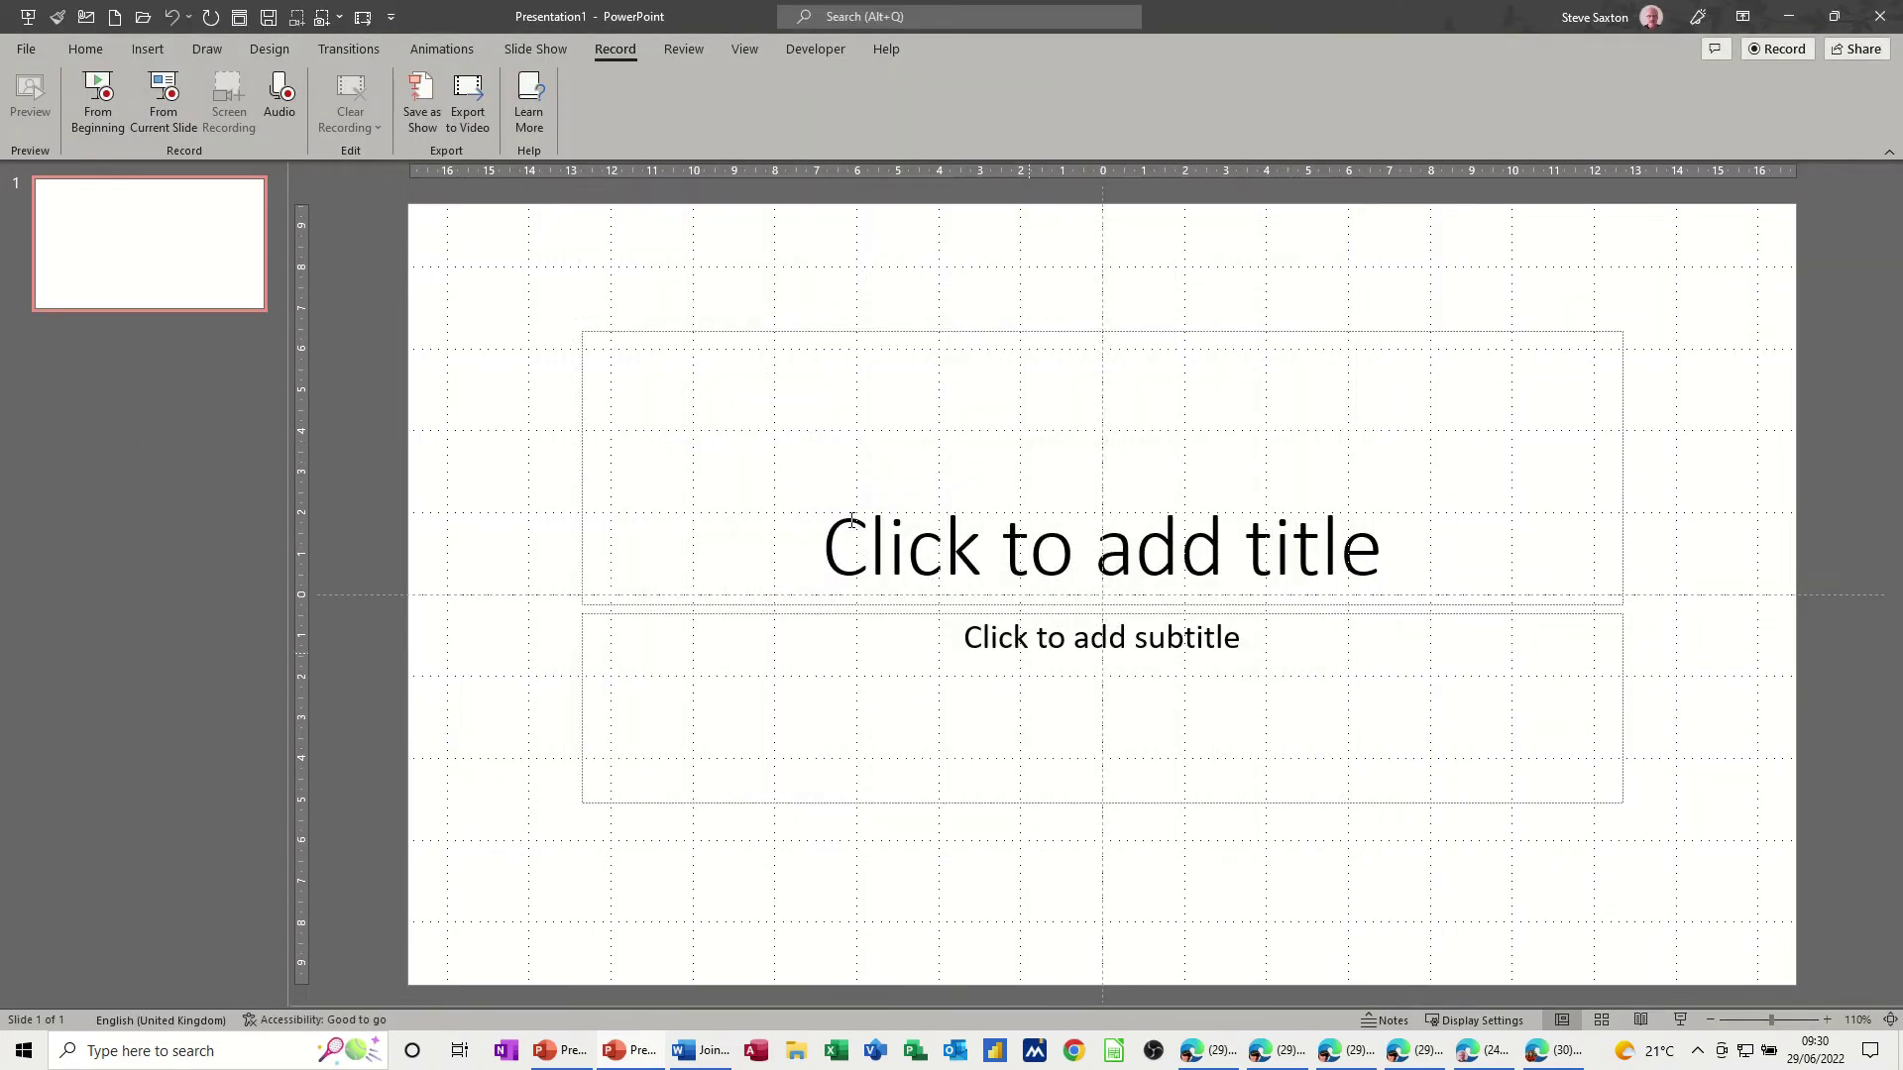
# In Customize the Ribbon, choose Macros as the command source and add a new custom tab
pyautogui.rightClick(430, 56)
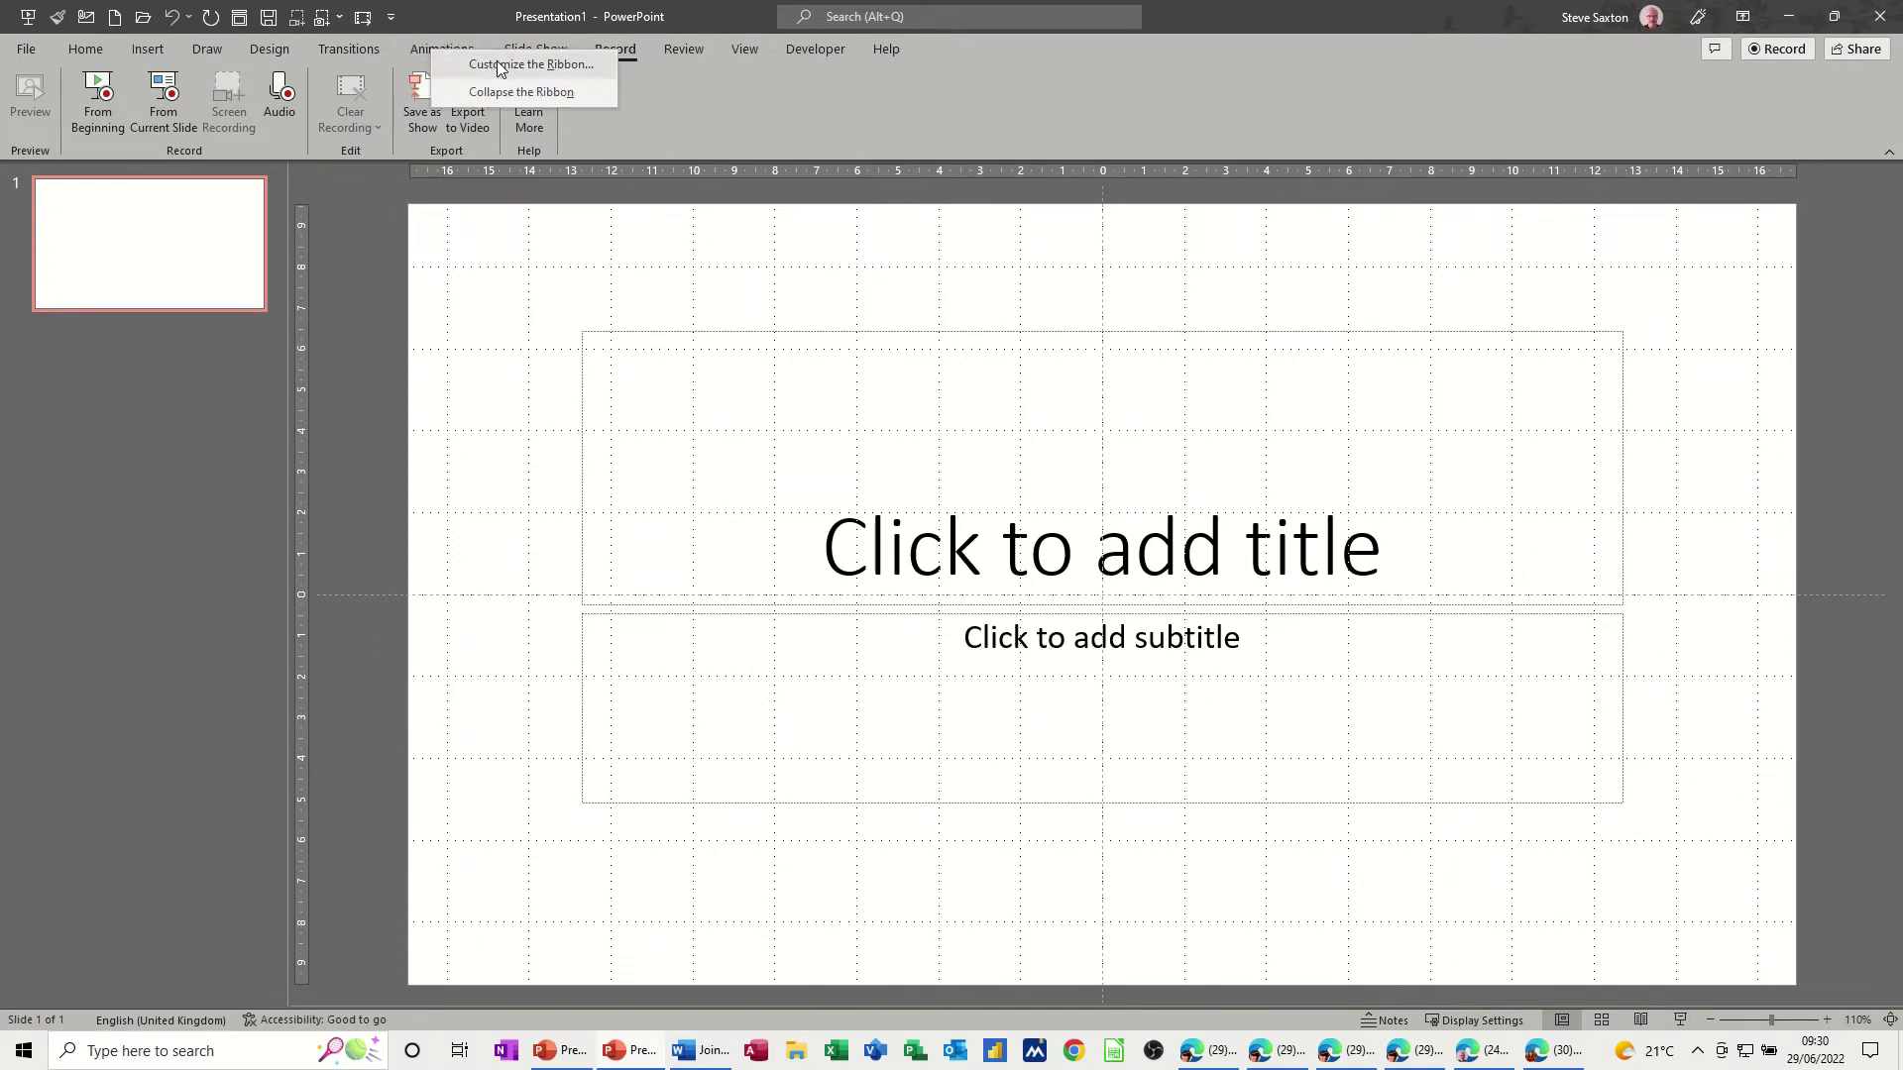
pyautogui.rightClick(330, 53)
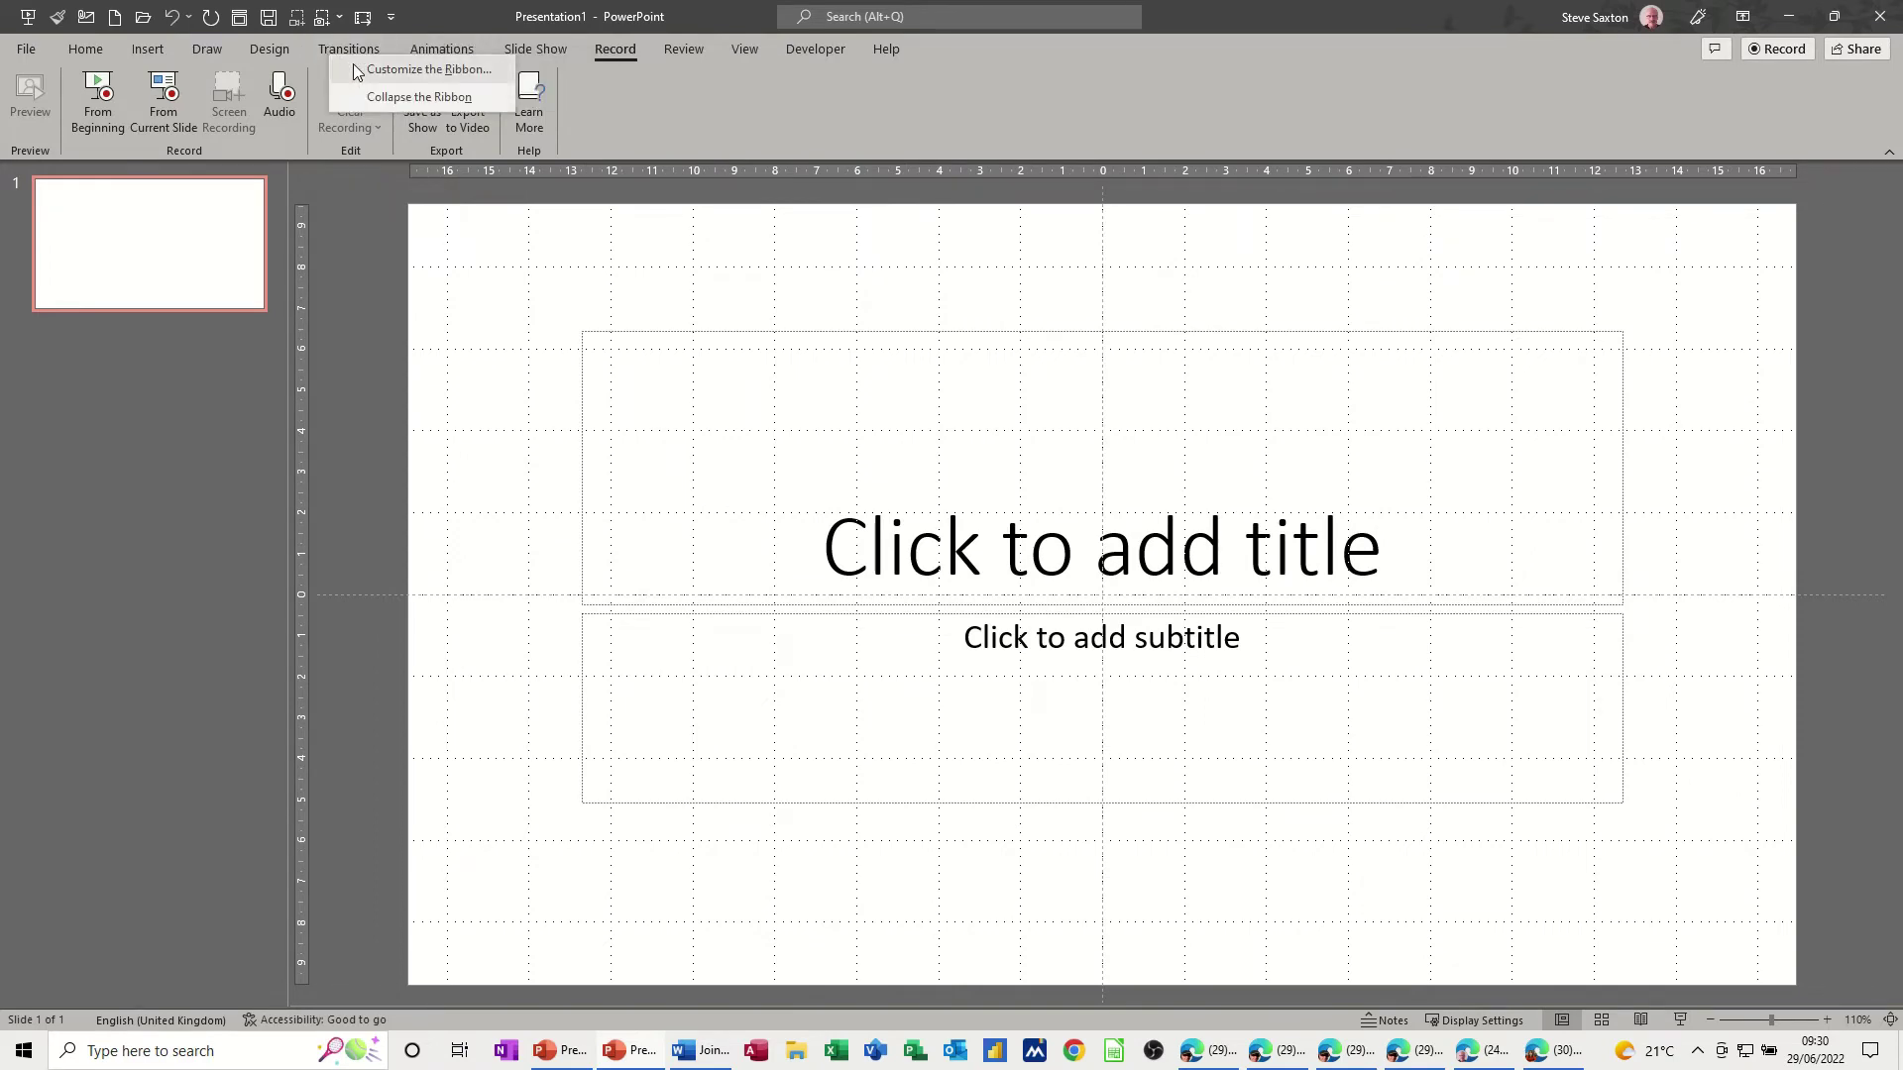
pyautogui.click(355, 70)
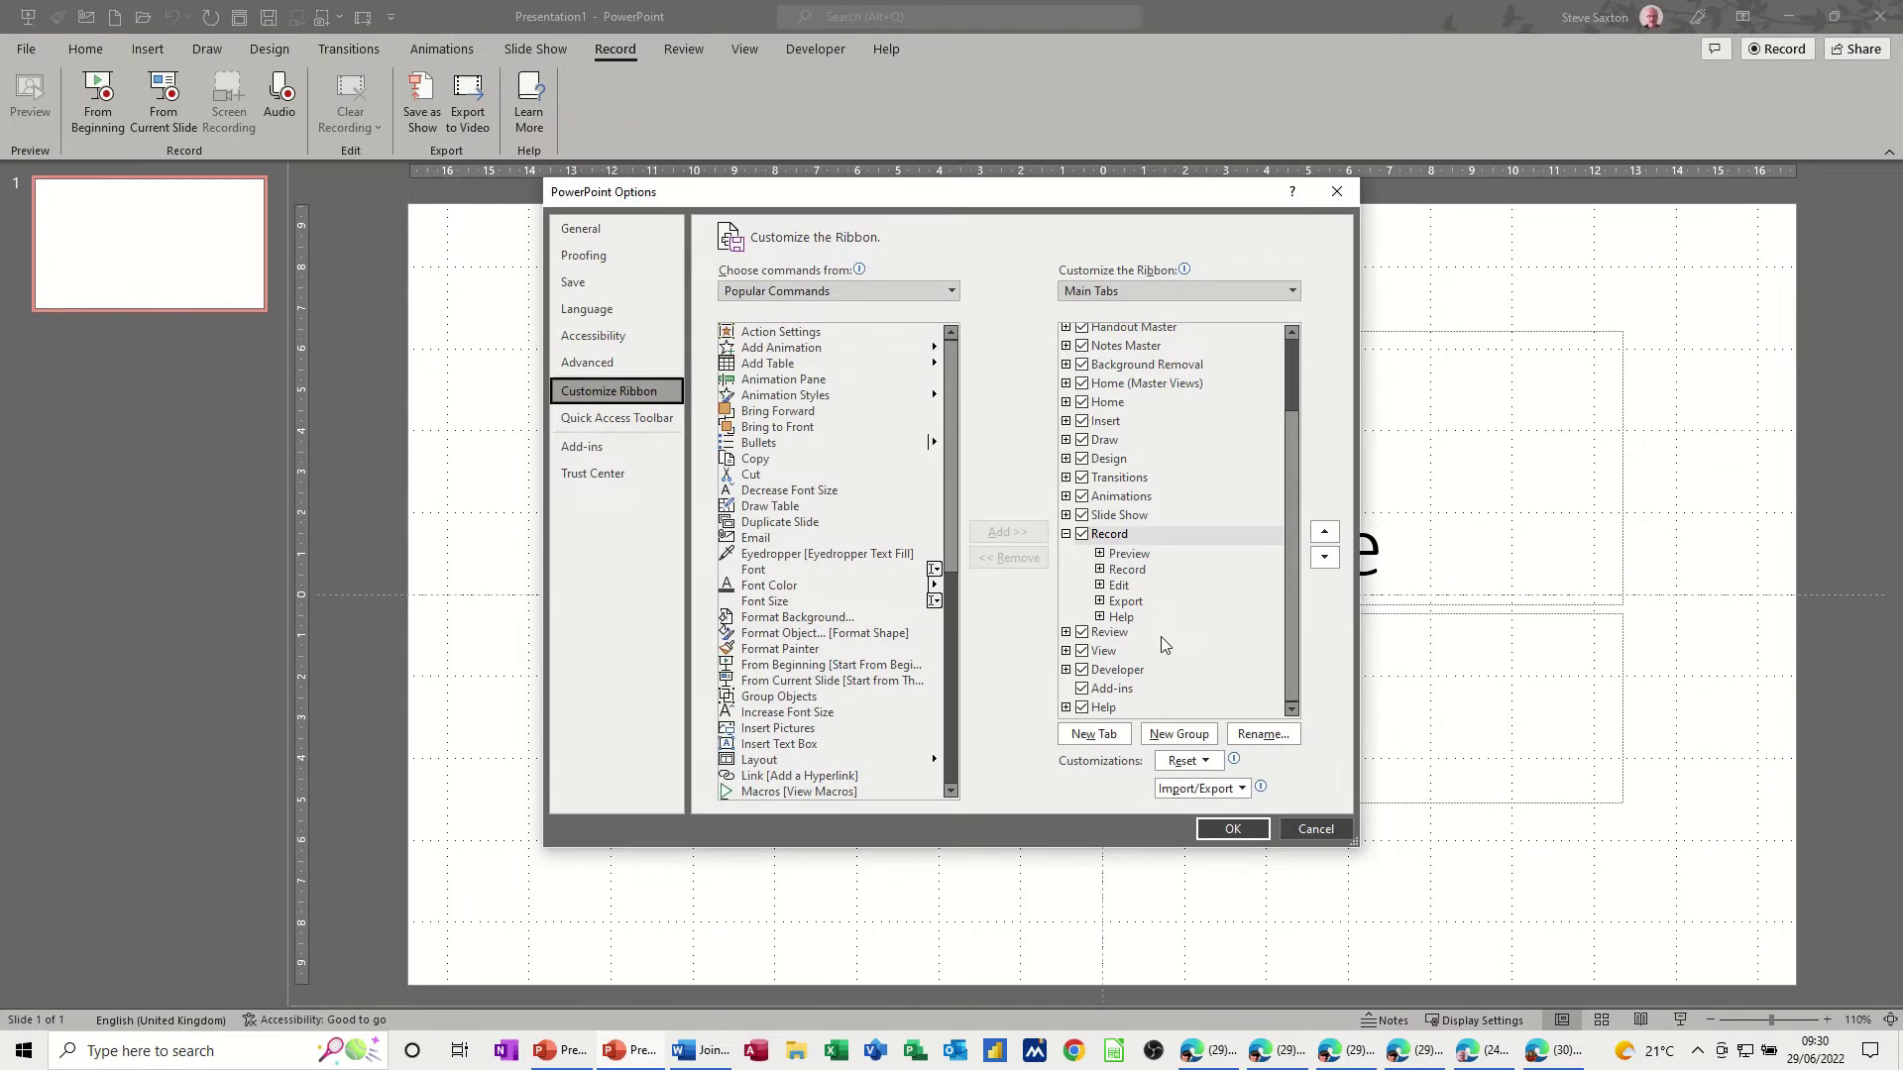
pyautogui.click(826, 294)
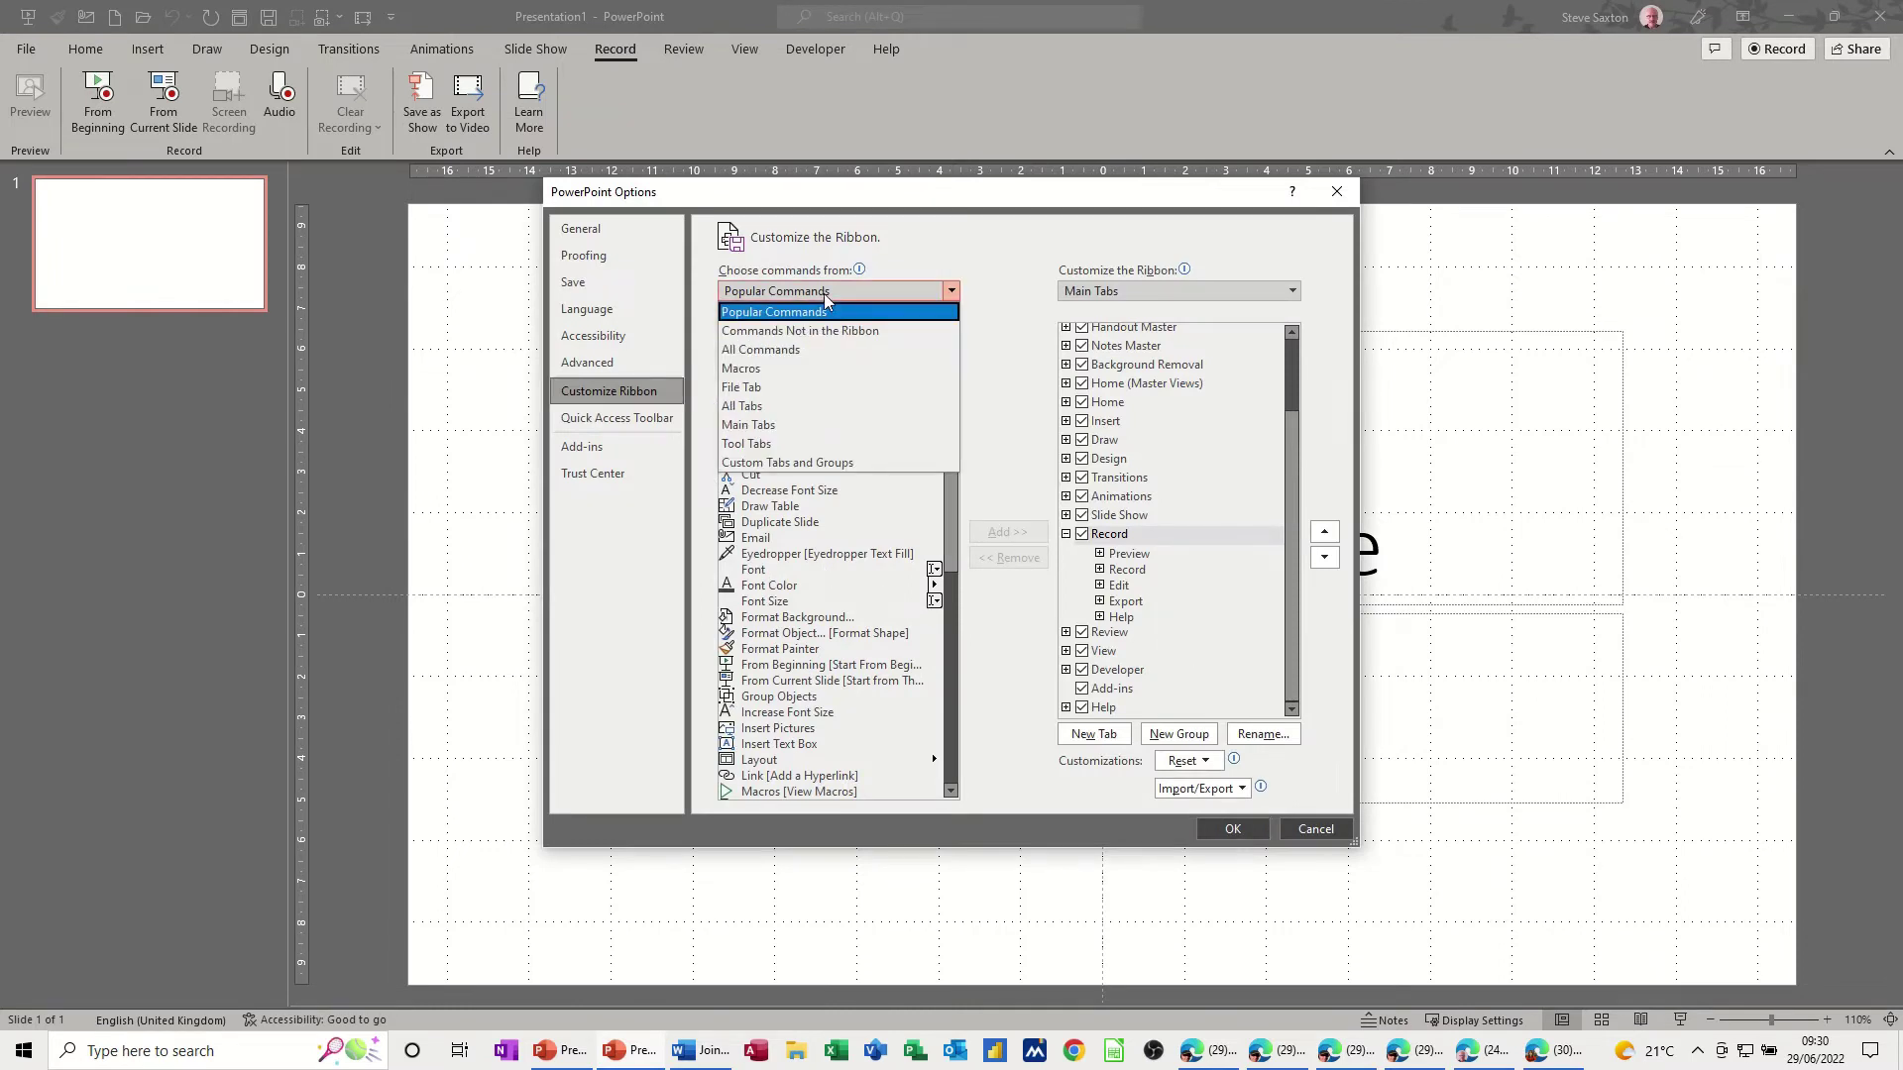
pyautogui.click(754, 371)
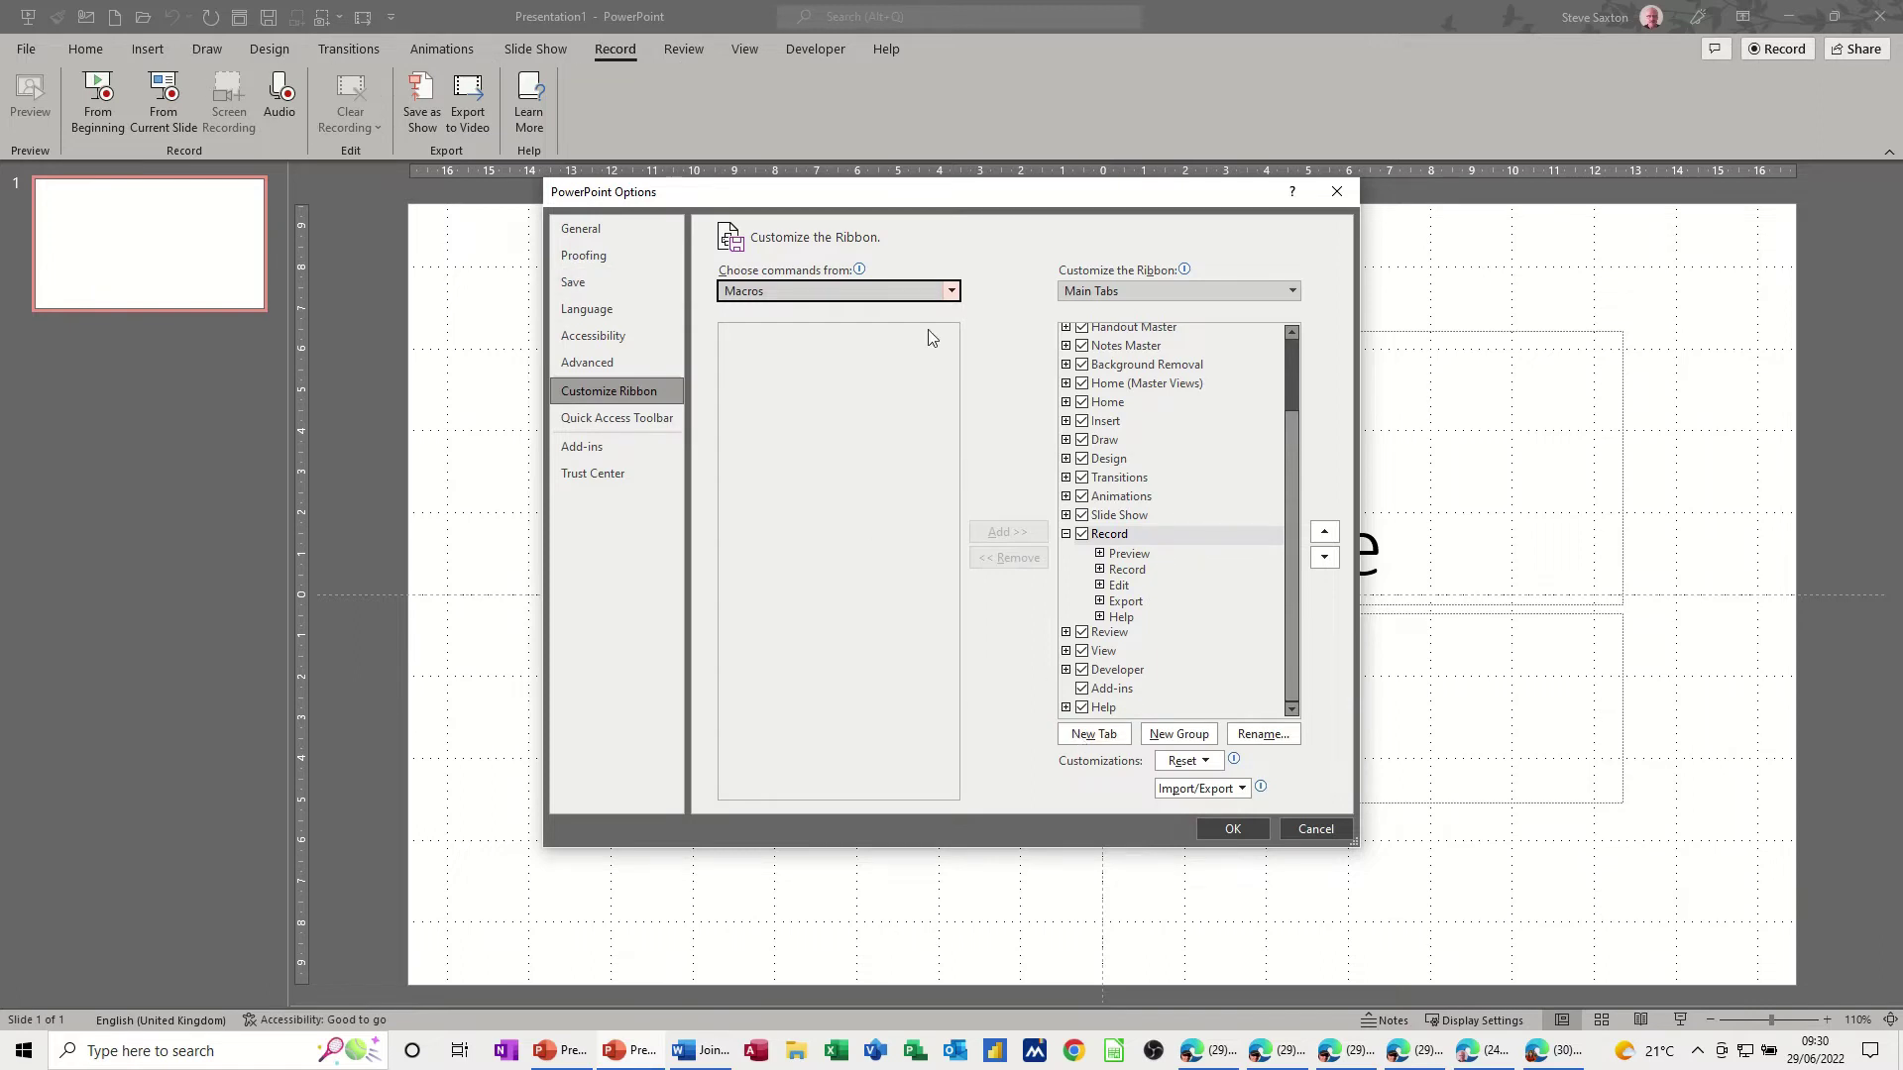
pyautogui.click(1109, 744)
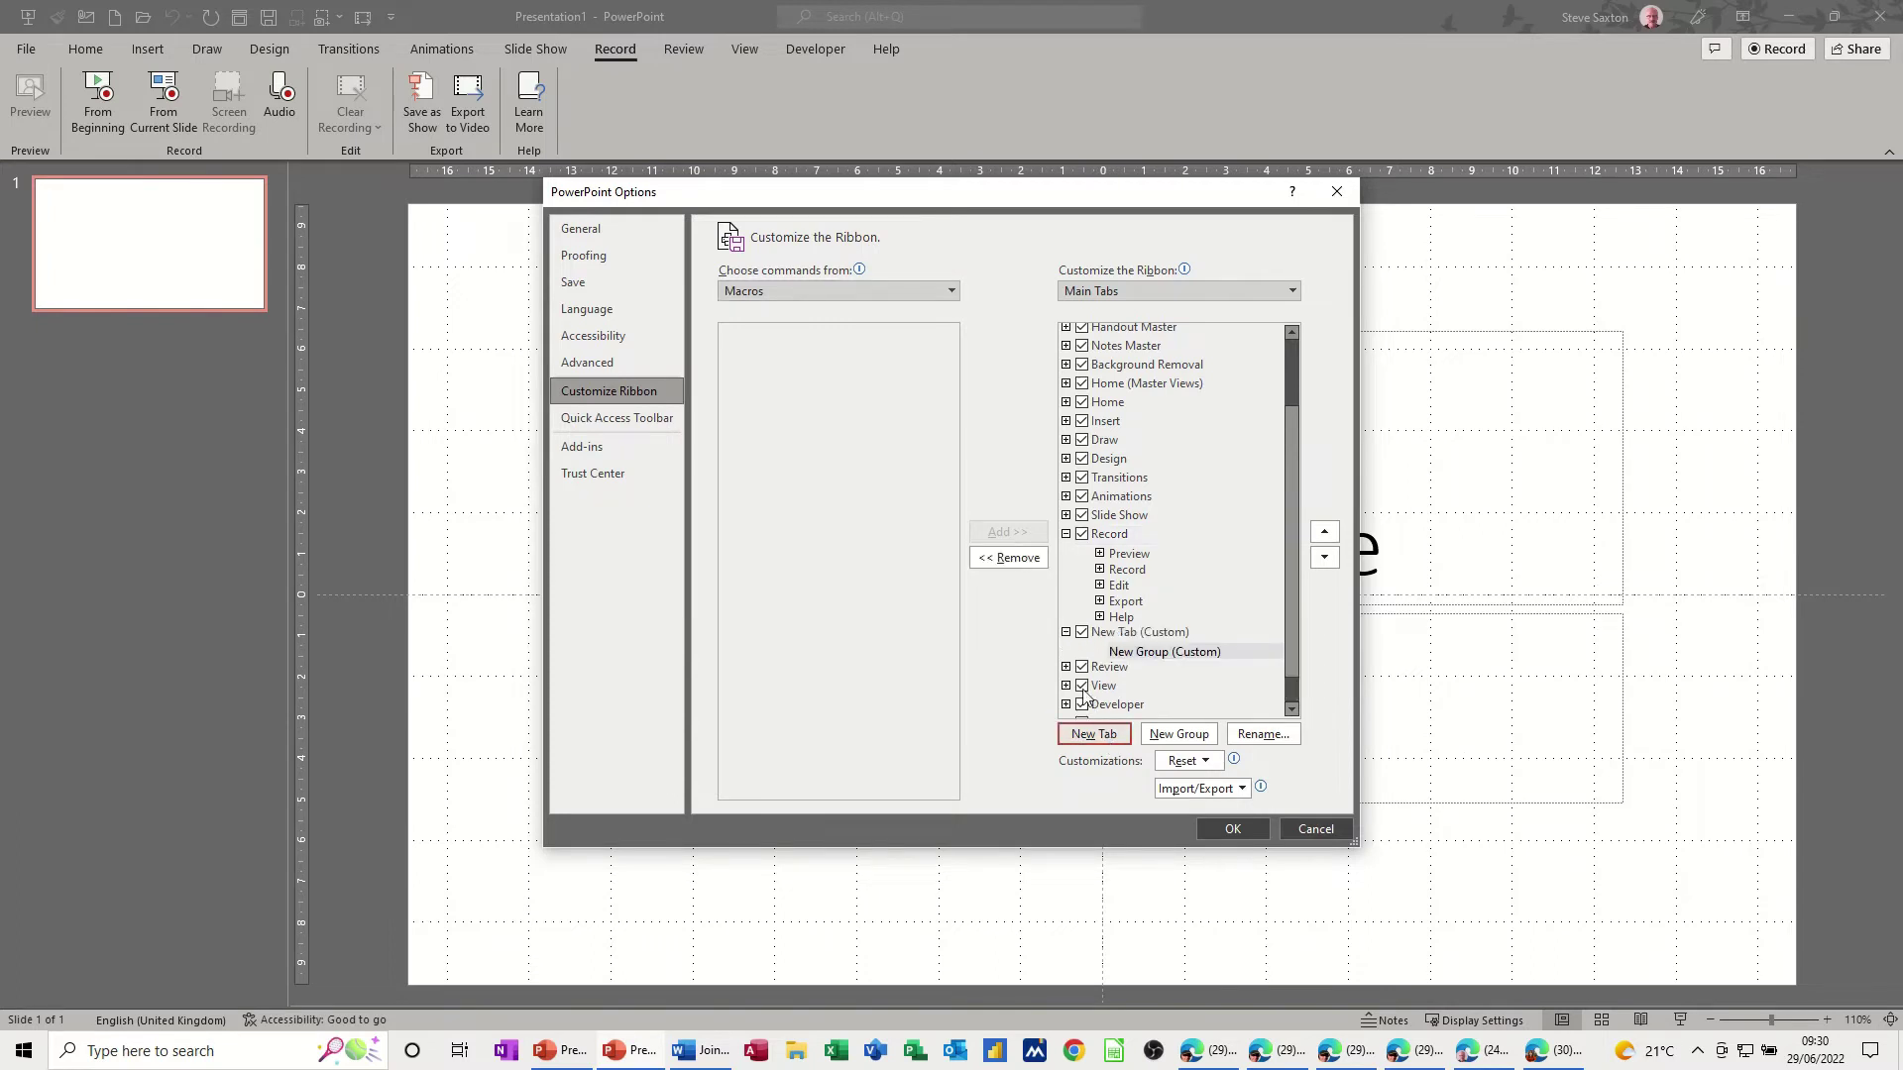
# Rename the new custom tab with the user's name and its group to Admin
pyautogui.click(1100, 634)
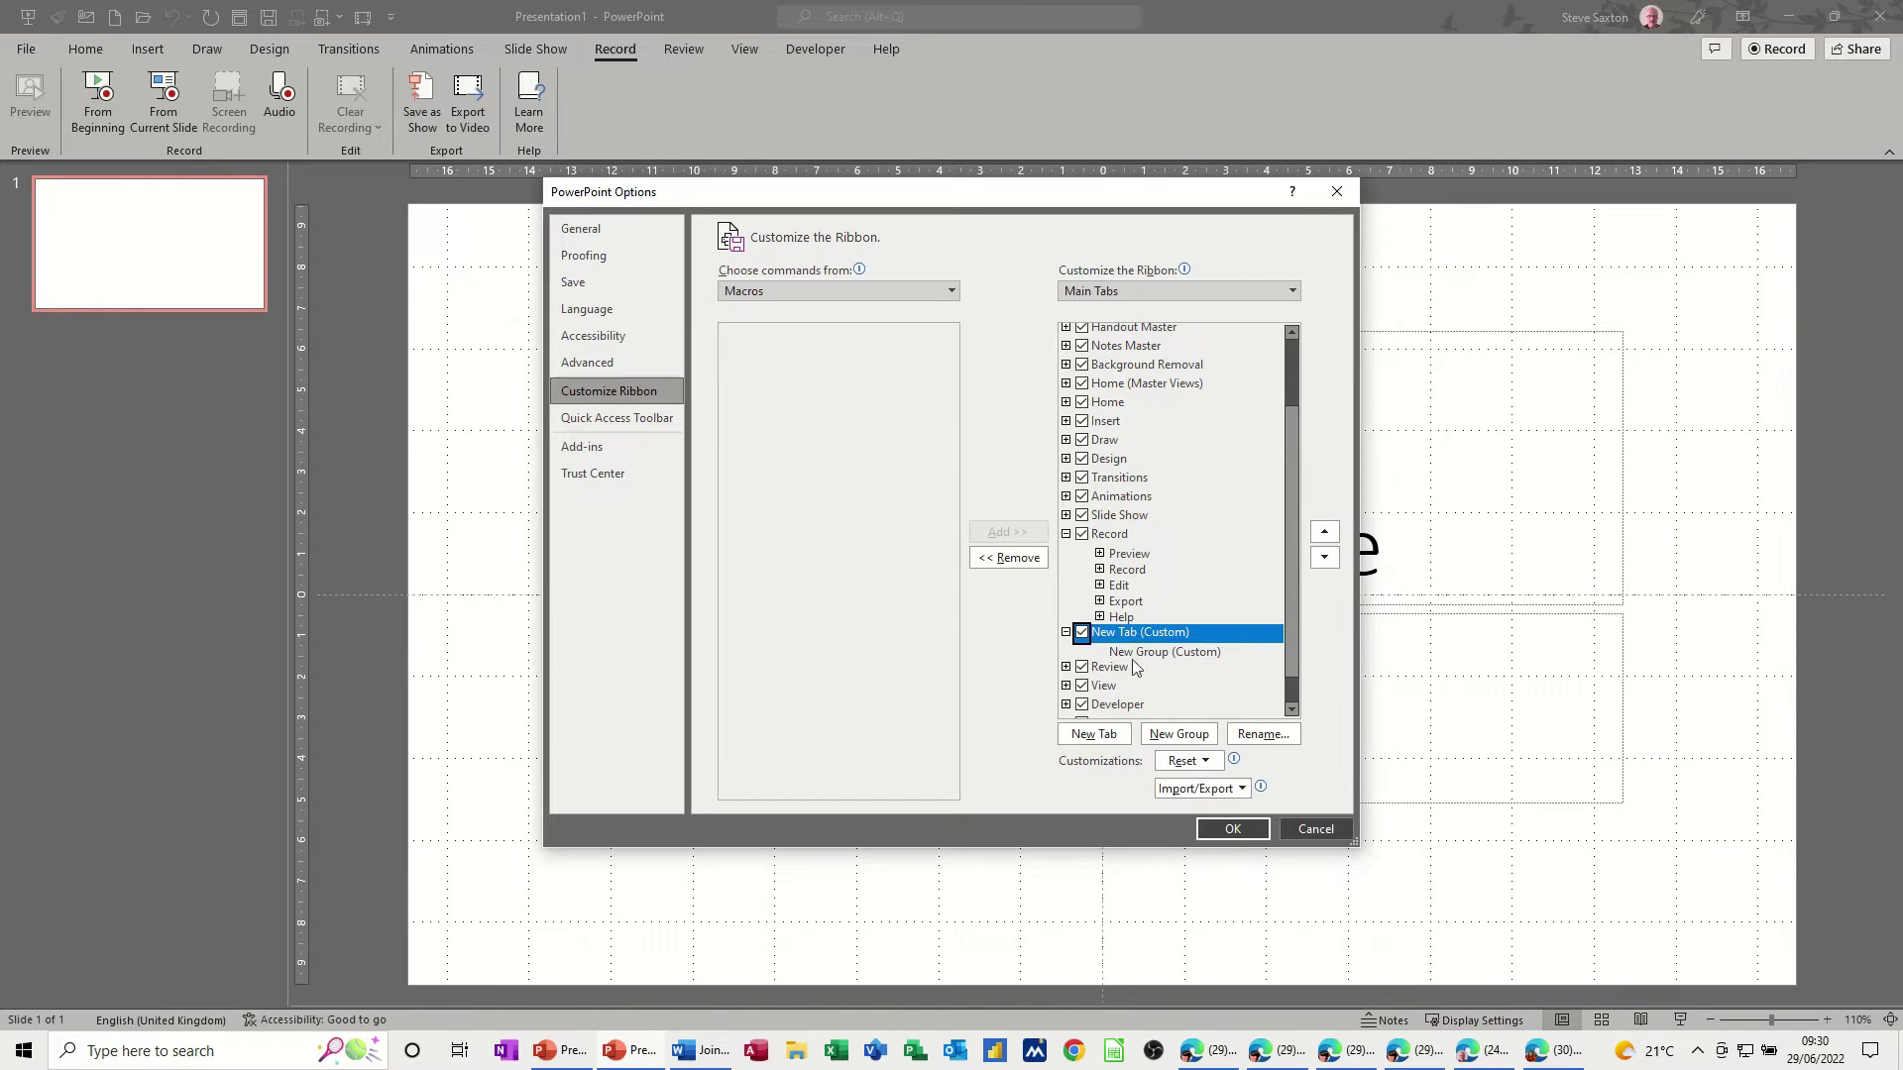
pyautogui.click(1251, 736)
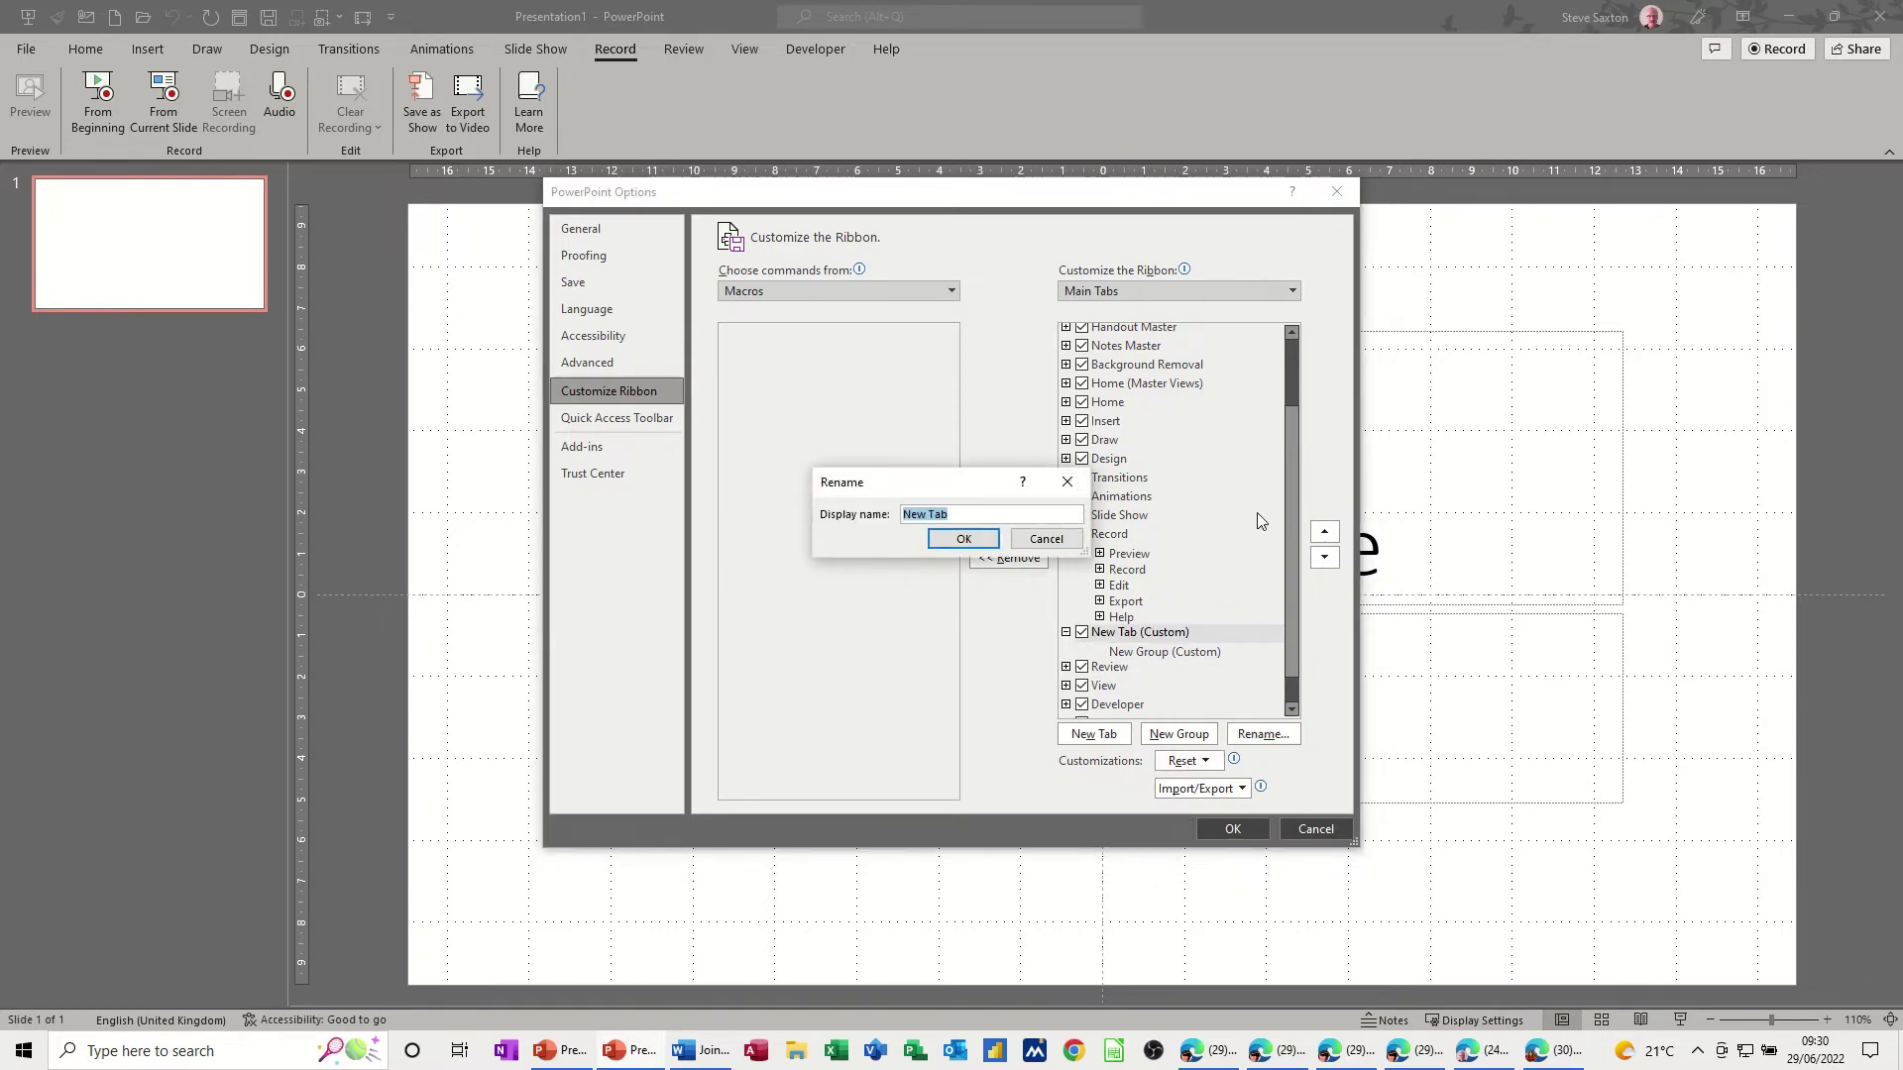
pyautogui.write('Steve')
pyautogui.click(981, 541)
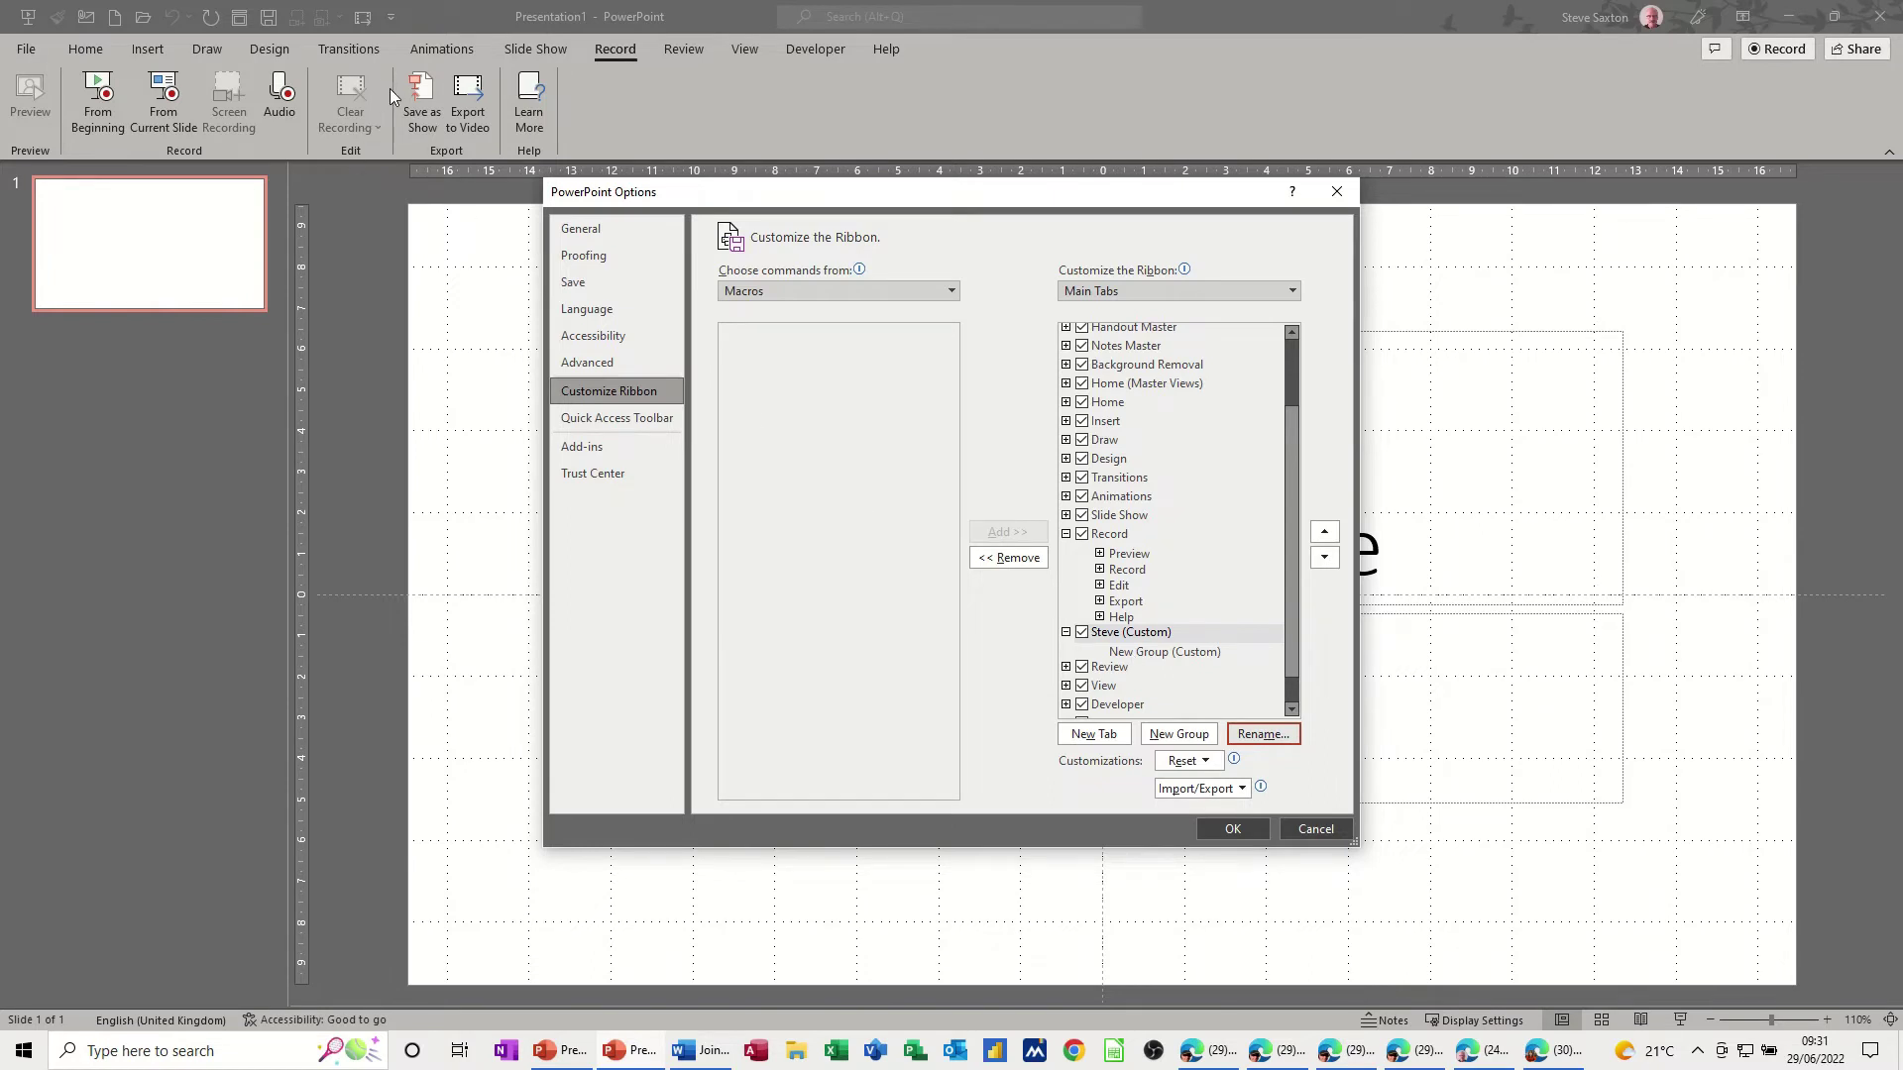
pyautogui.click(1147, 654)
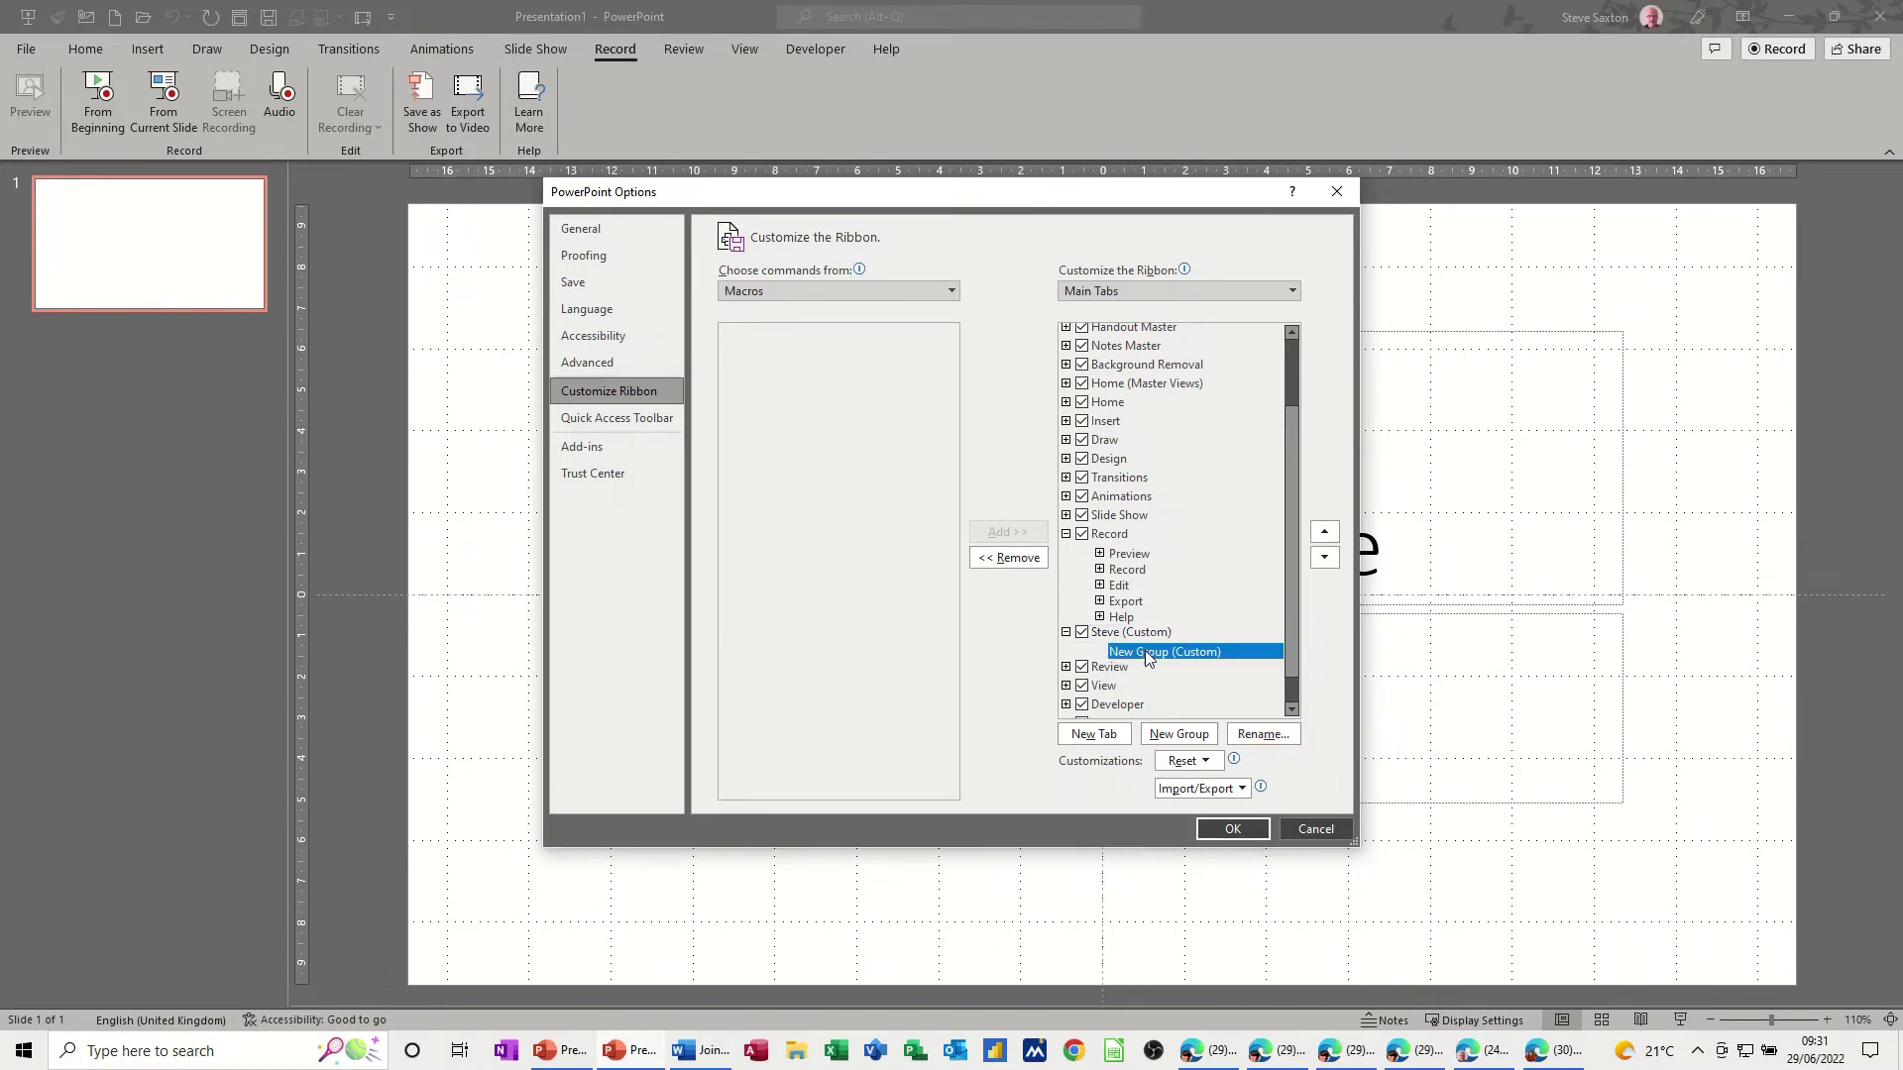
pyautogui.click(1248, 735)
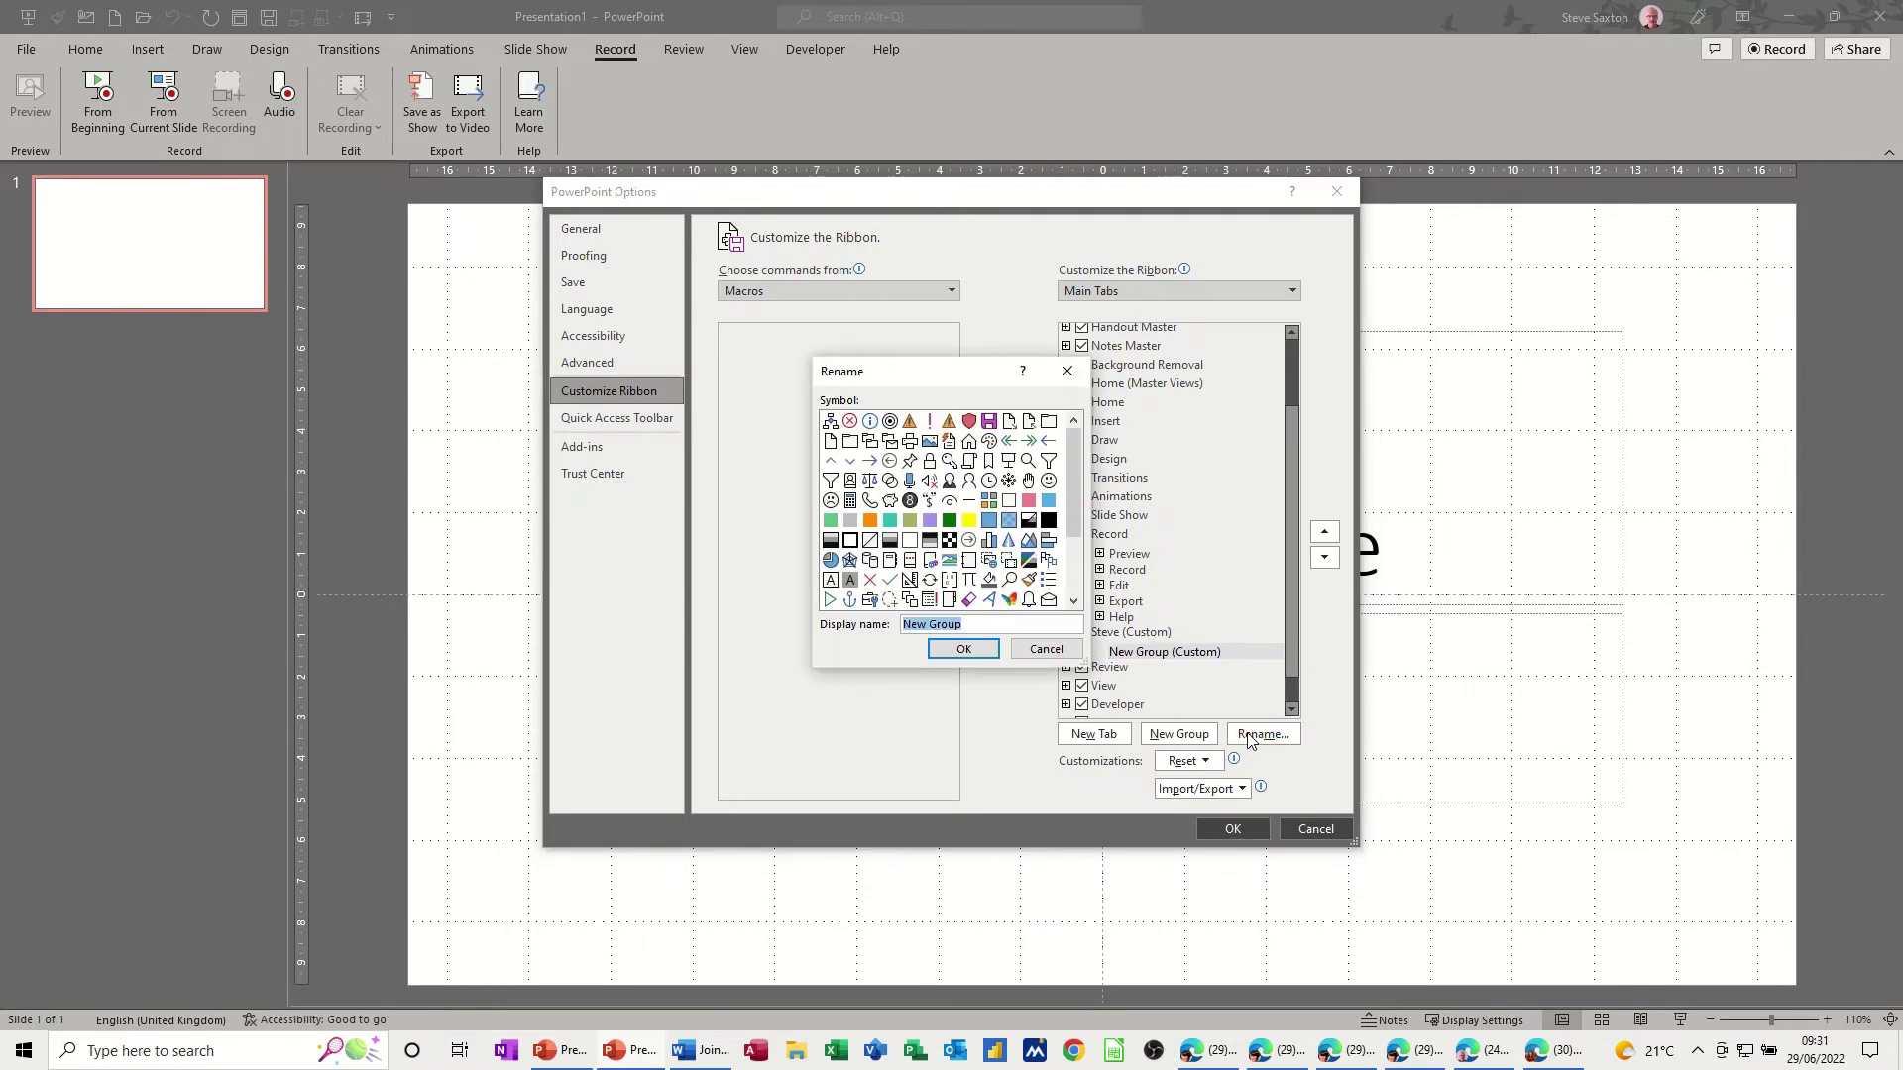
pyautogui.write('Admin')
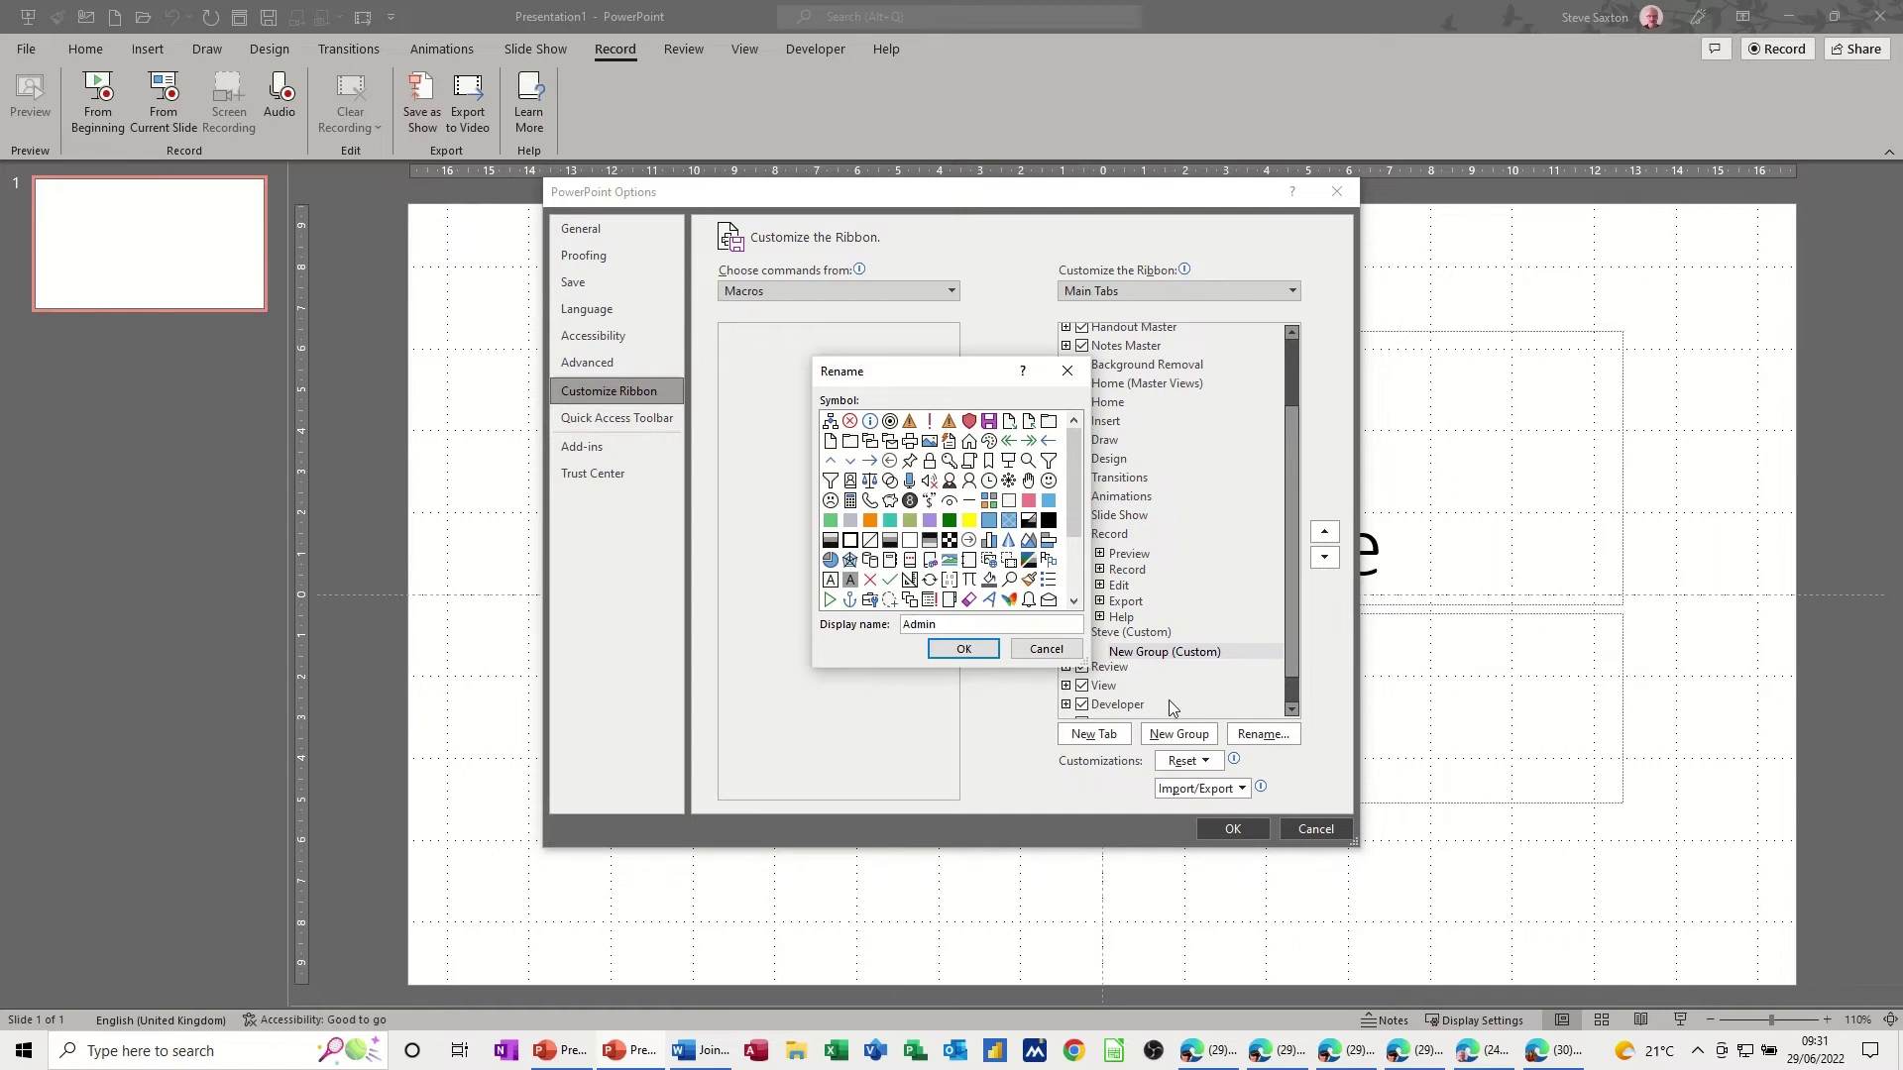
pyautogui.click(961, 648)
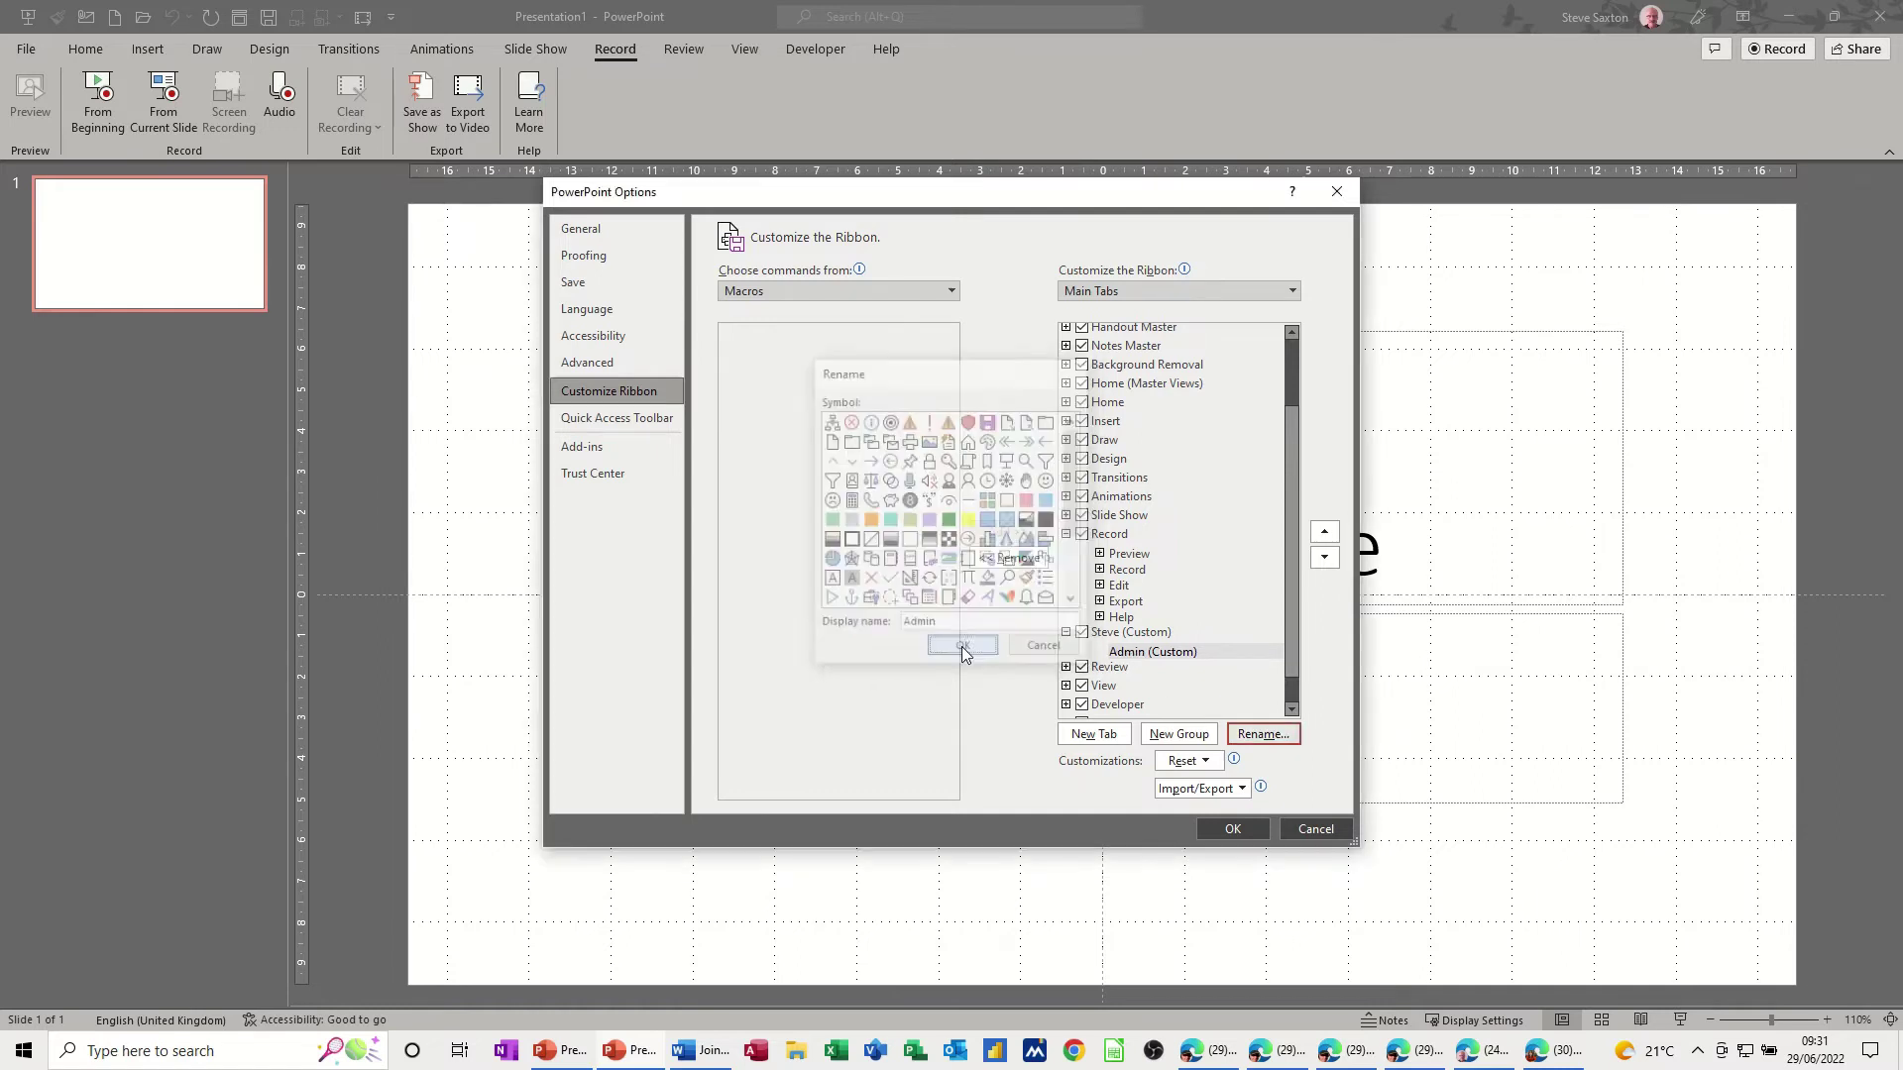
# Add a second group named Video to the custom tab
pyautogui.click(1137, 656)
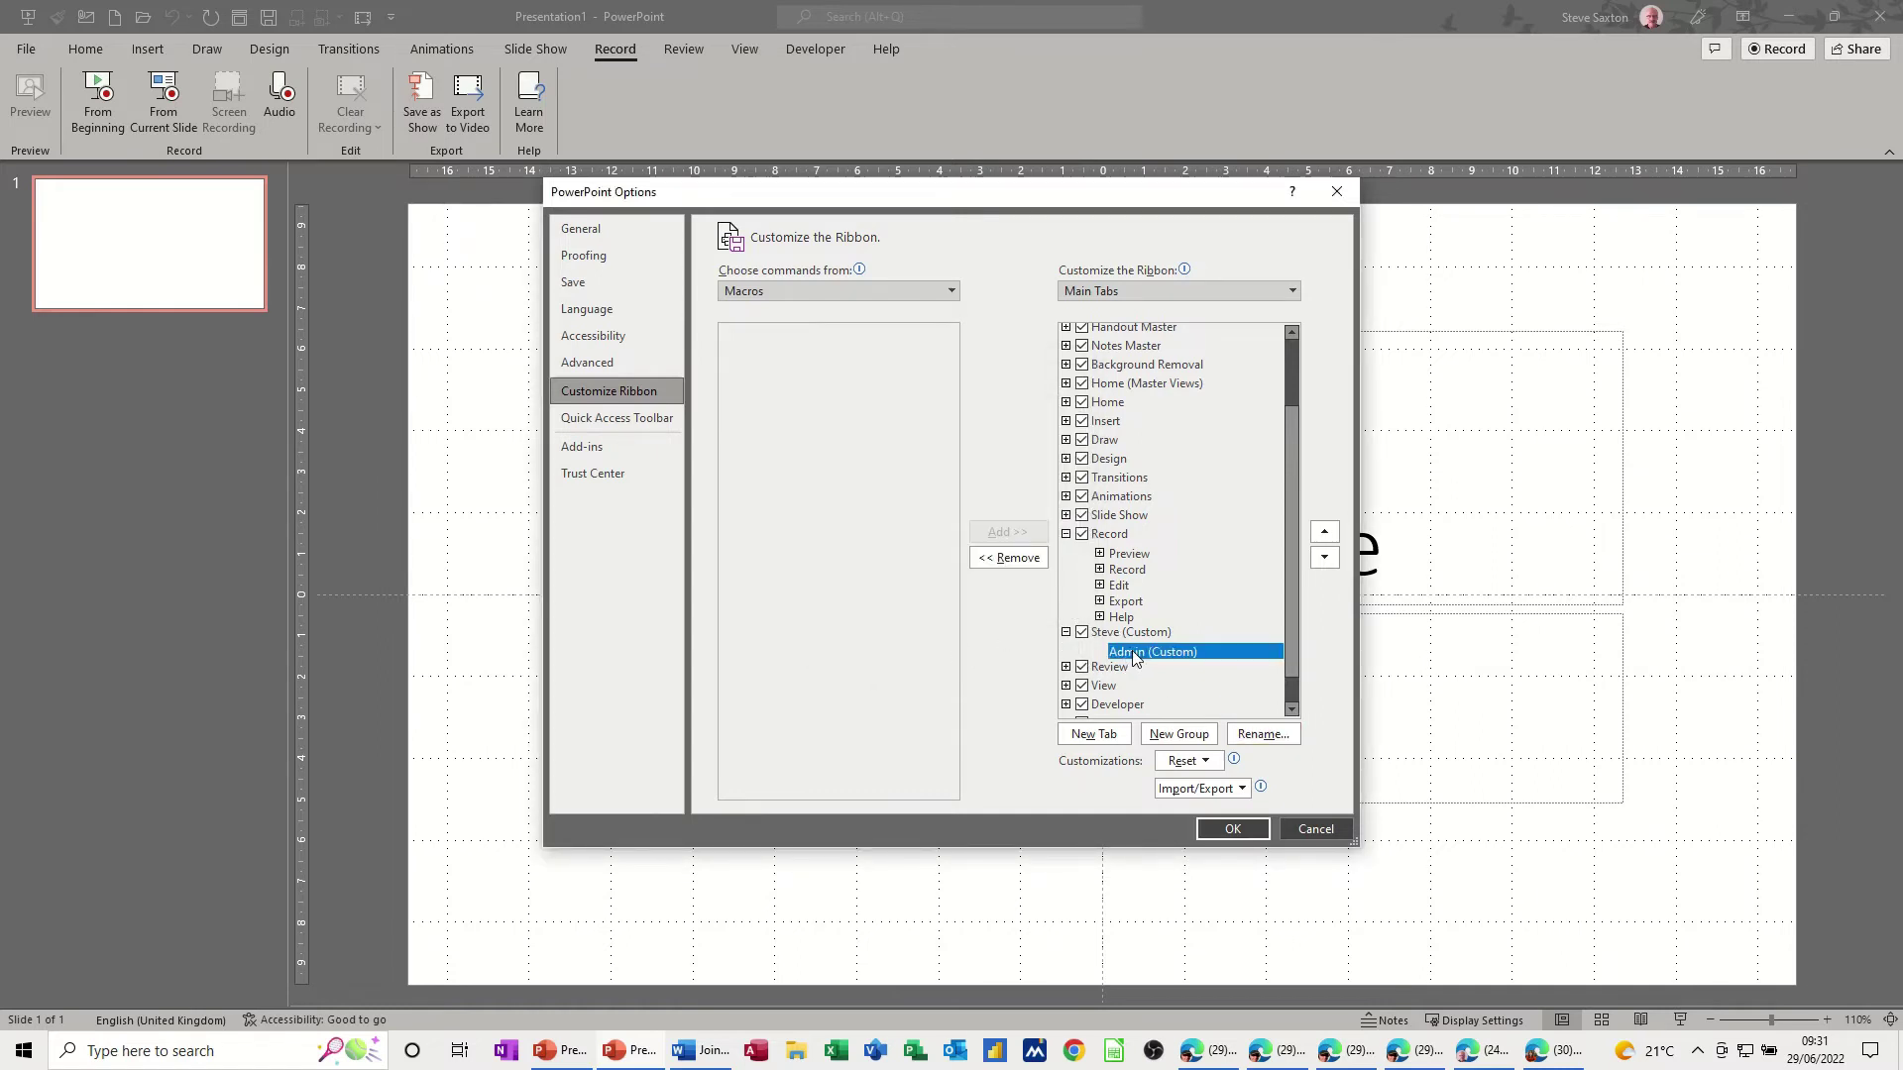
pyautogui.click(1154, 735)
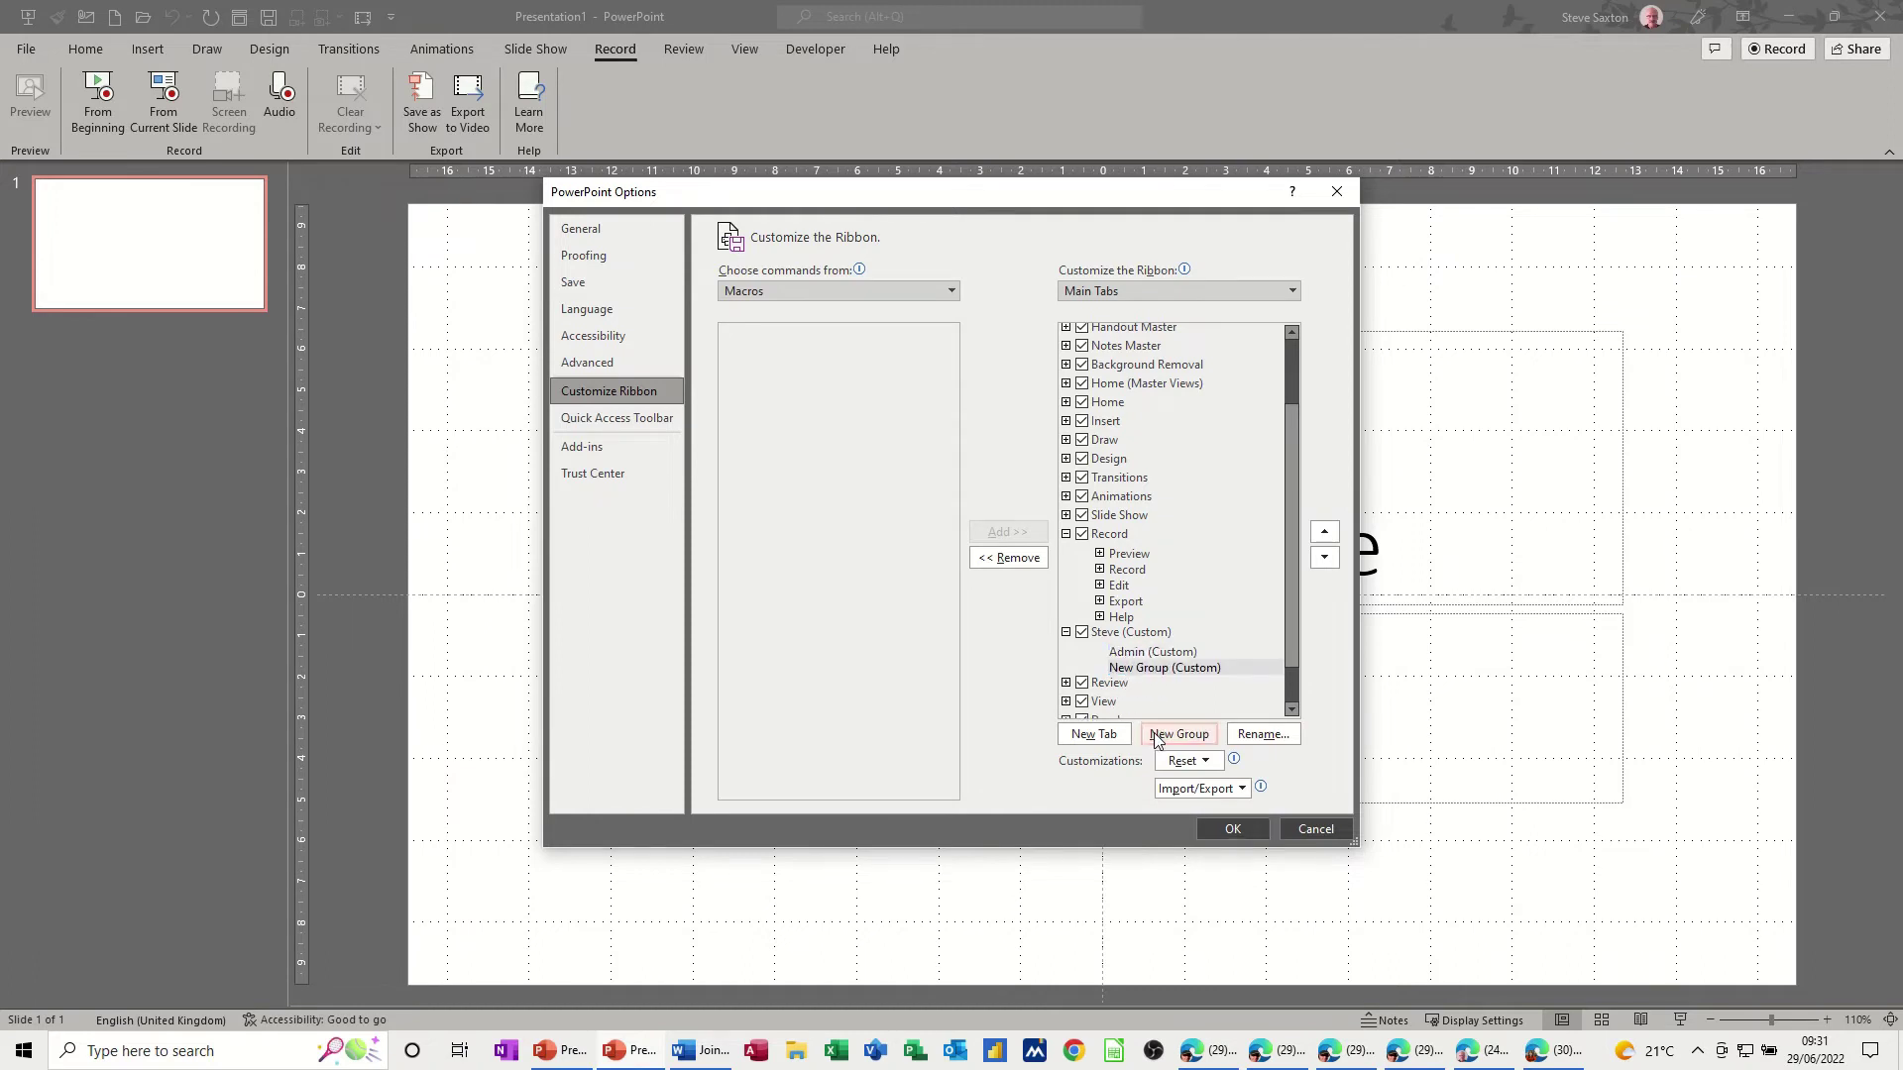
pyautogui.click(1252, 734)
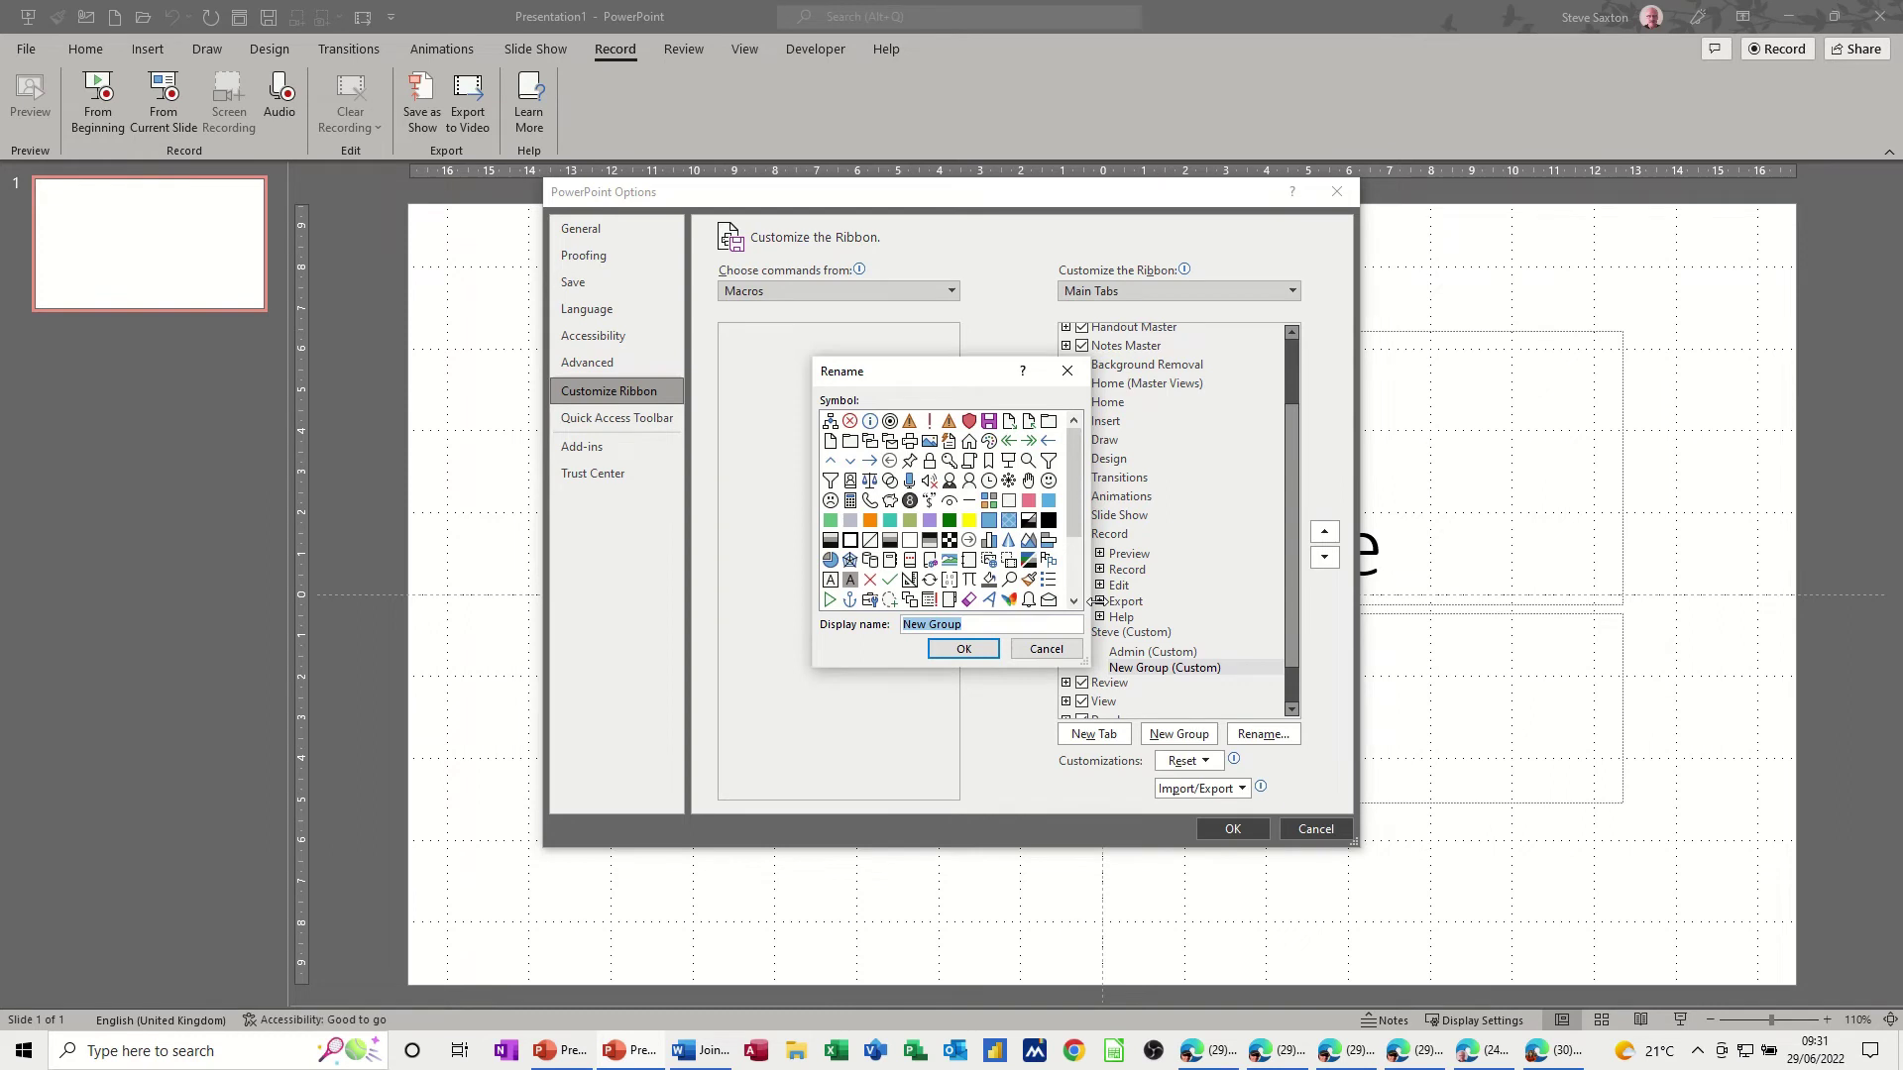
pyautogui.write('Video')
pyautogui.click(959, 652)
pyautogui.click(1140, 654)
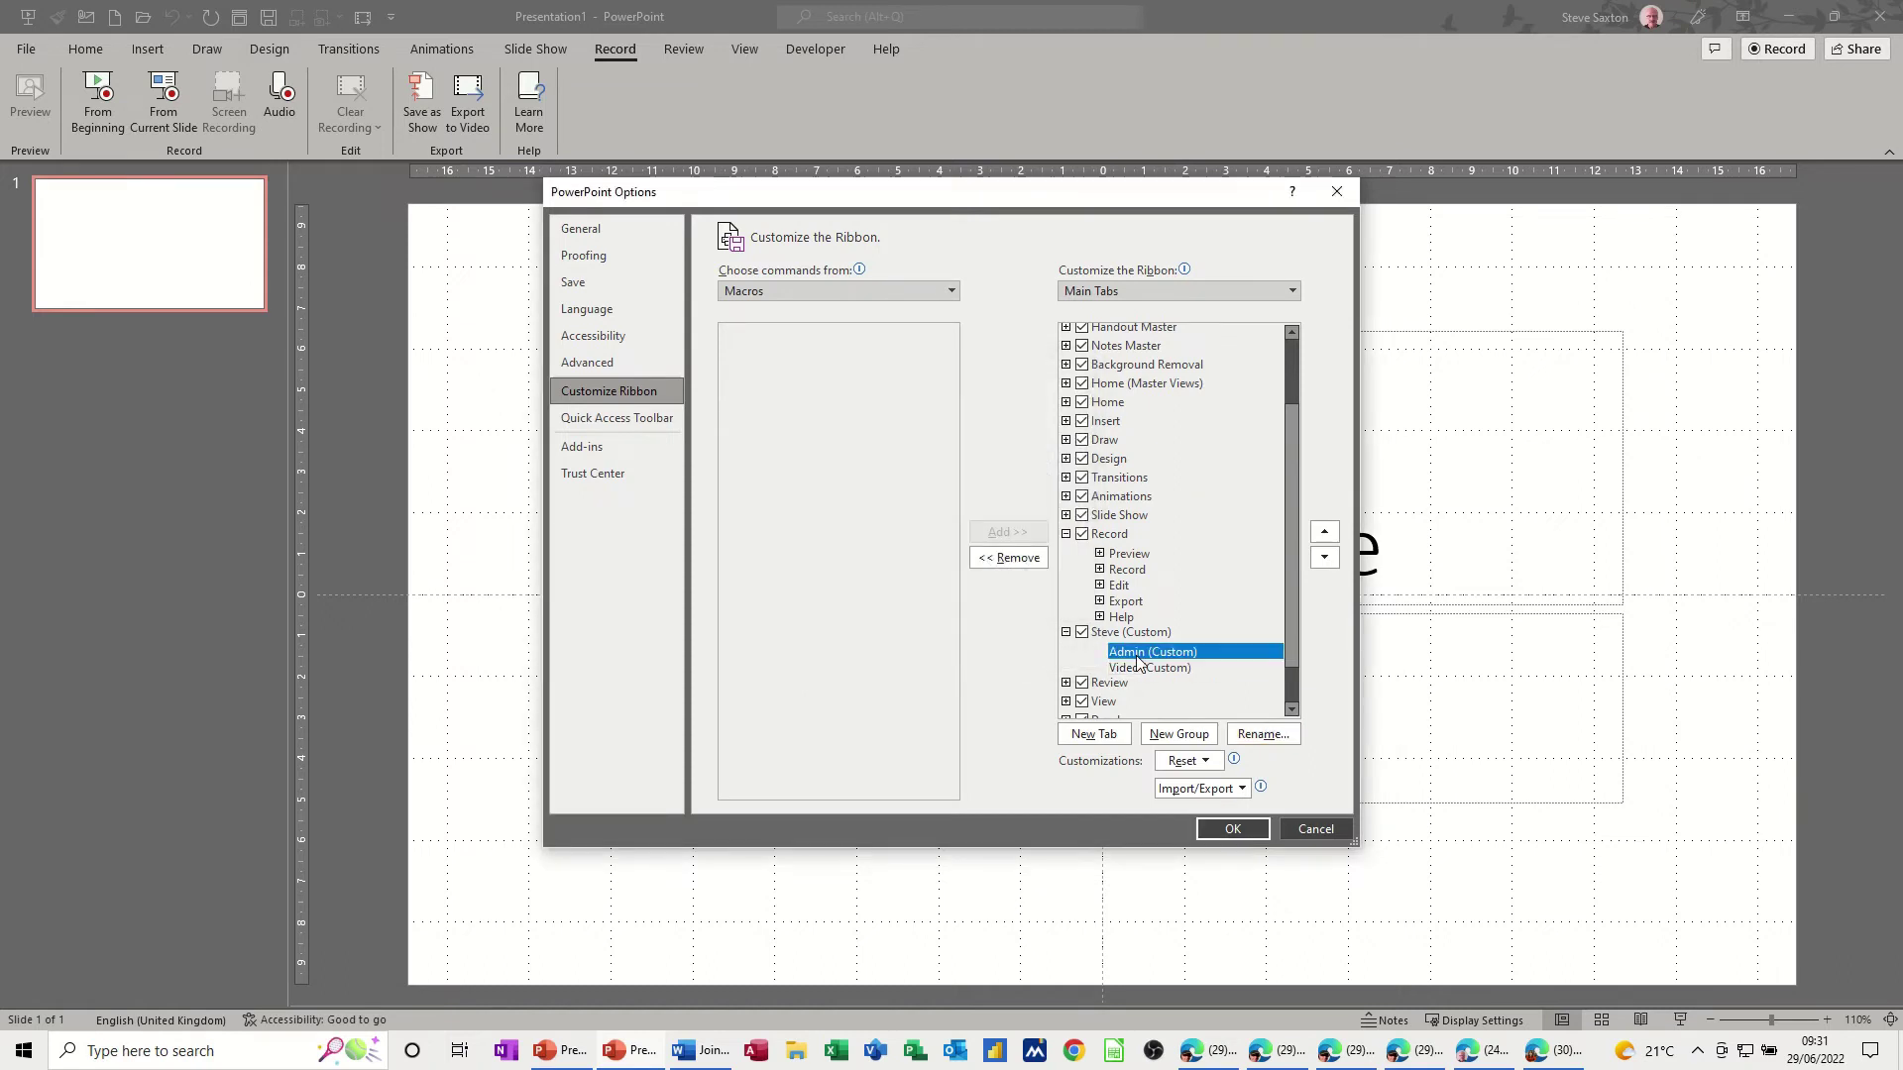
pyautogui.click(949, 291)
# From Popular Commands, add Copy to the Admin group
pyautogui.click(798, 313)
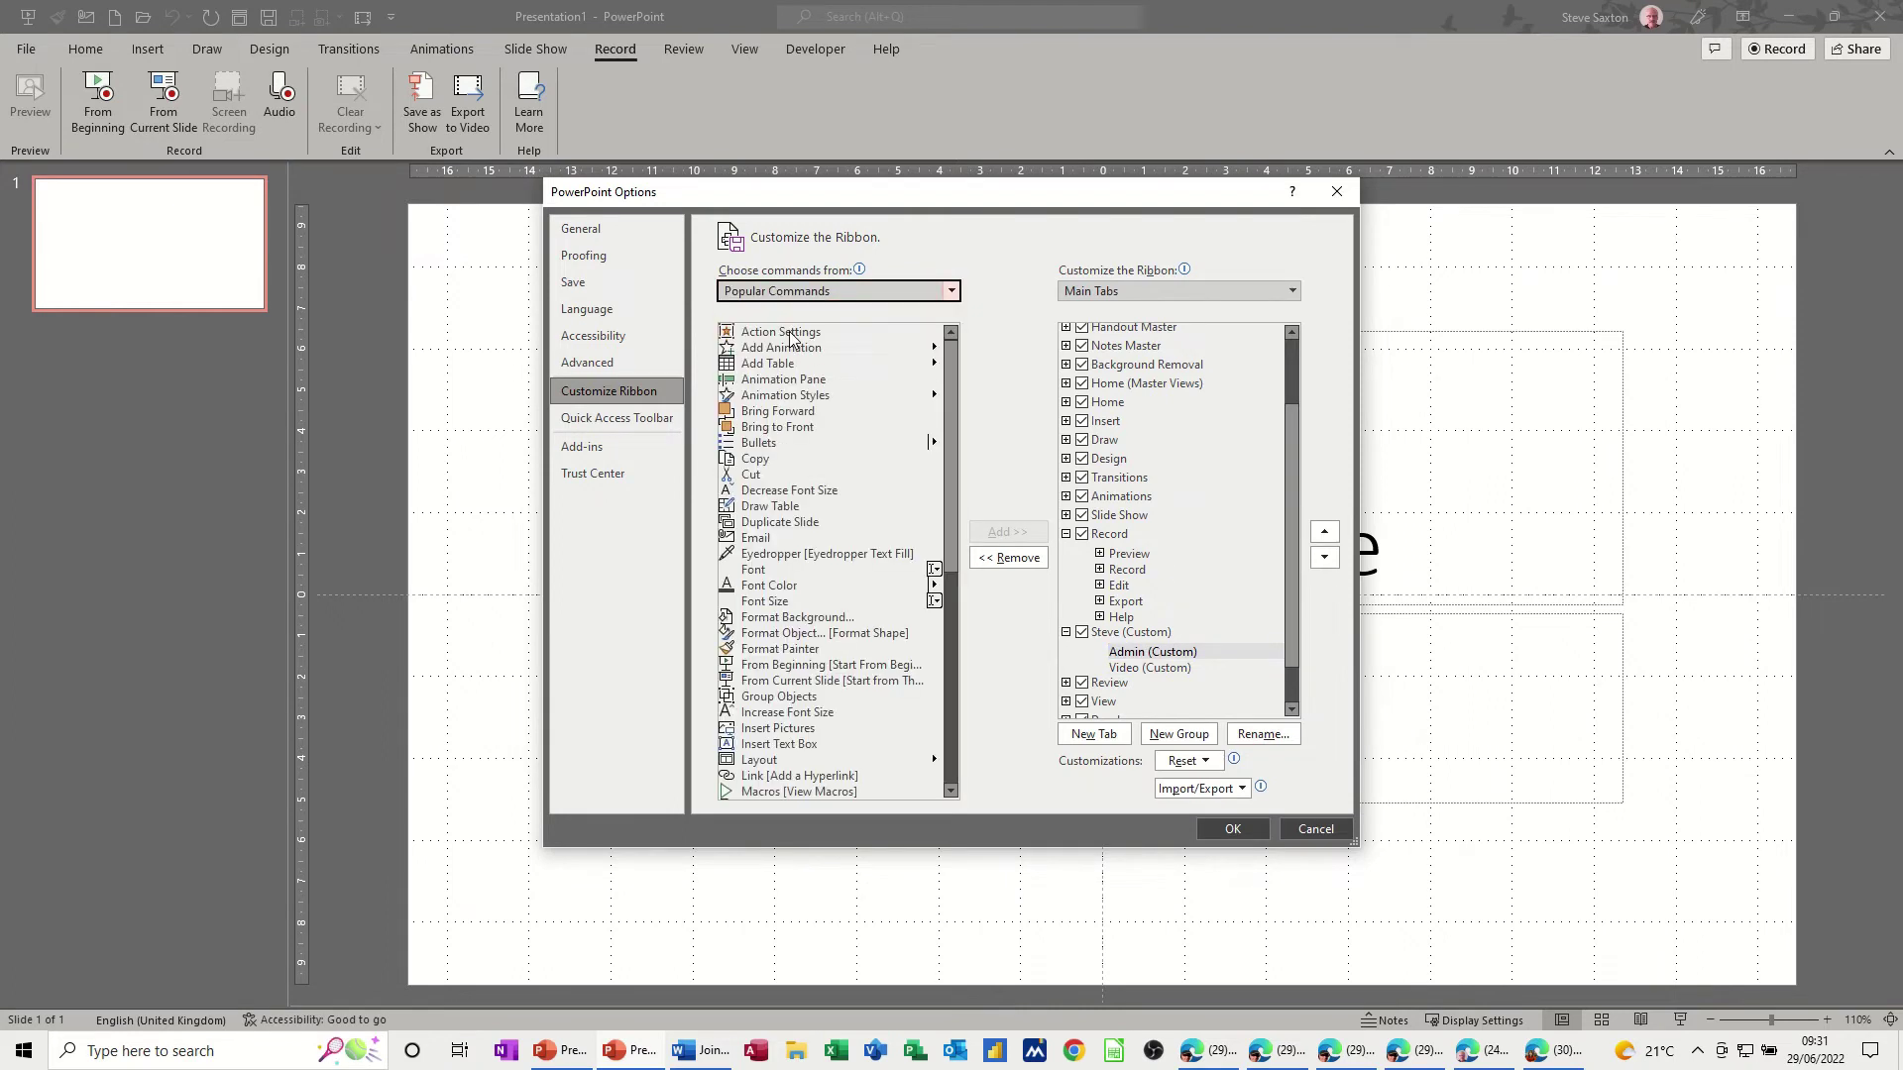
pyautogui.click(753, 478)
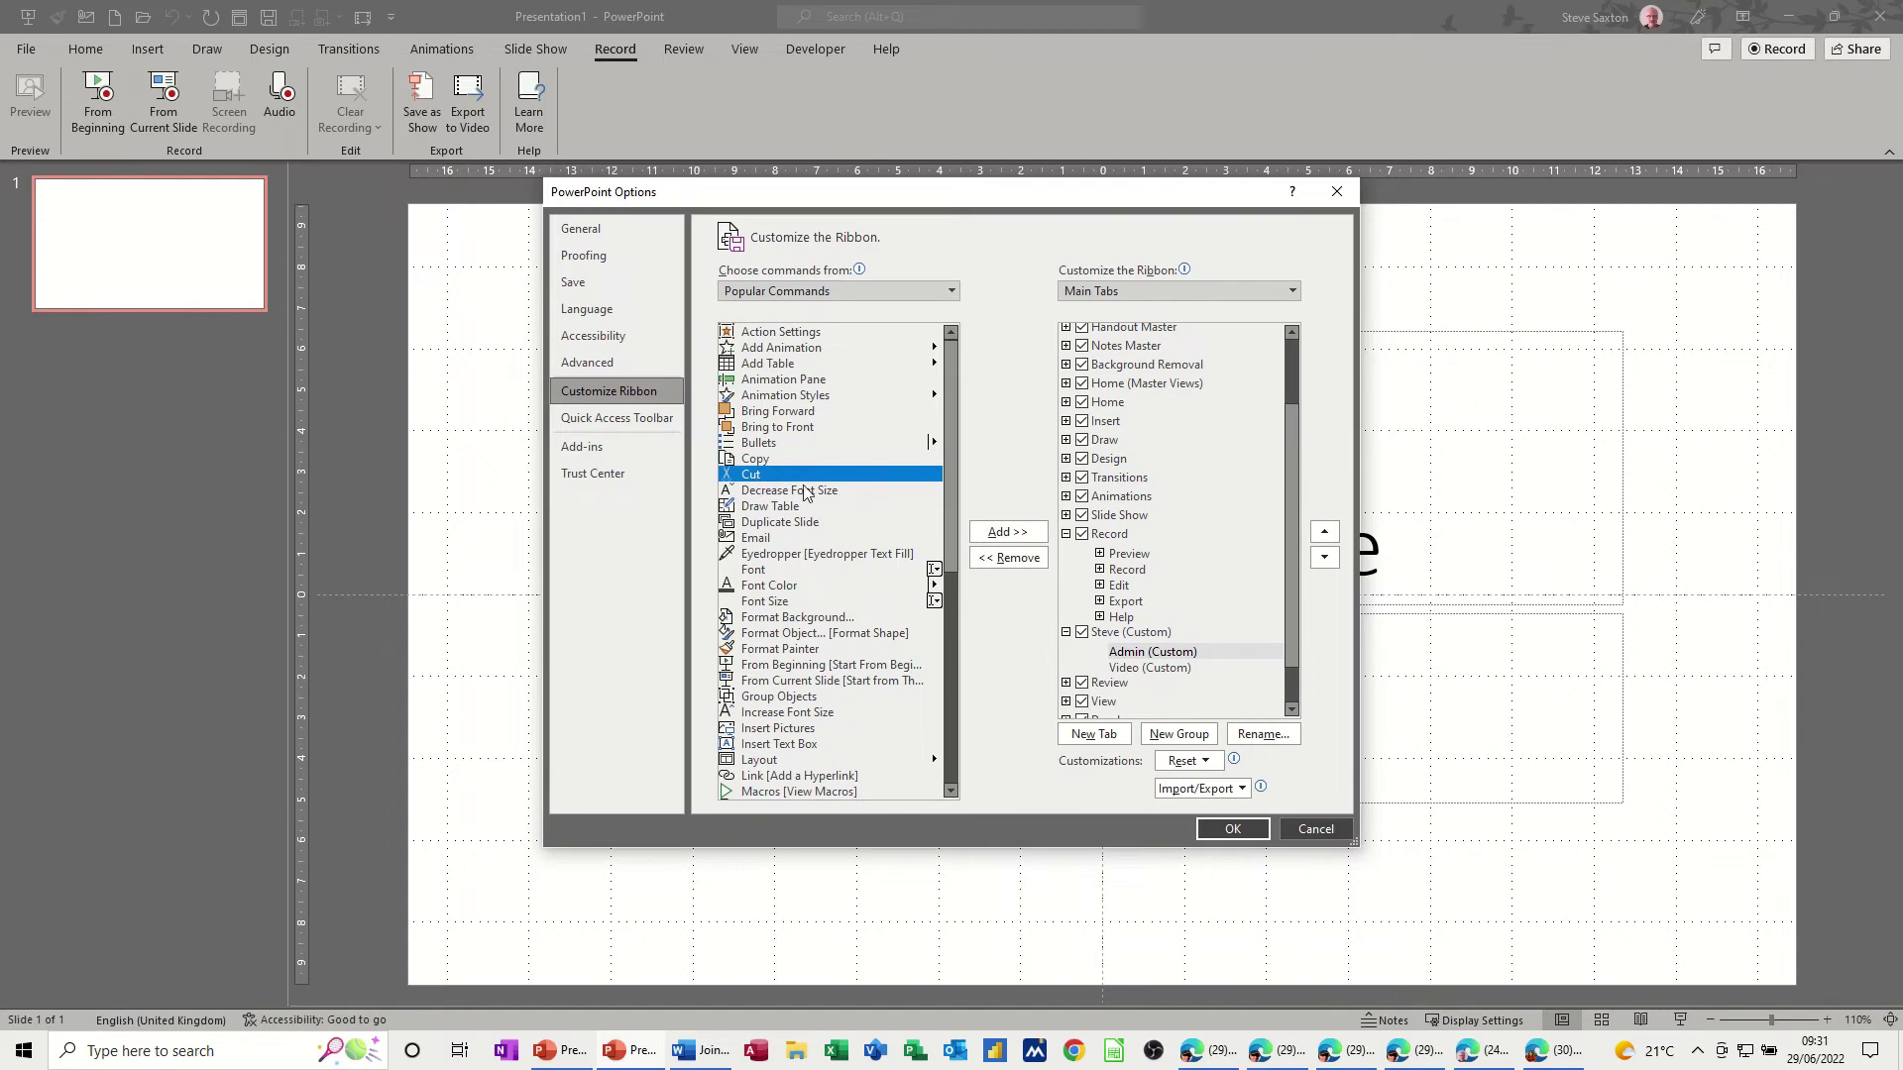
pyautogui.click(1131, 656)
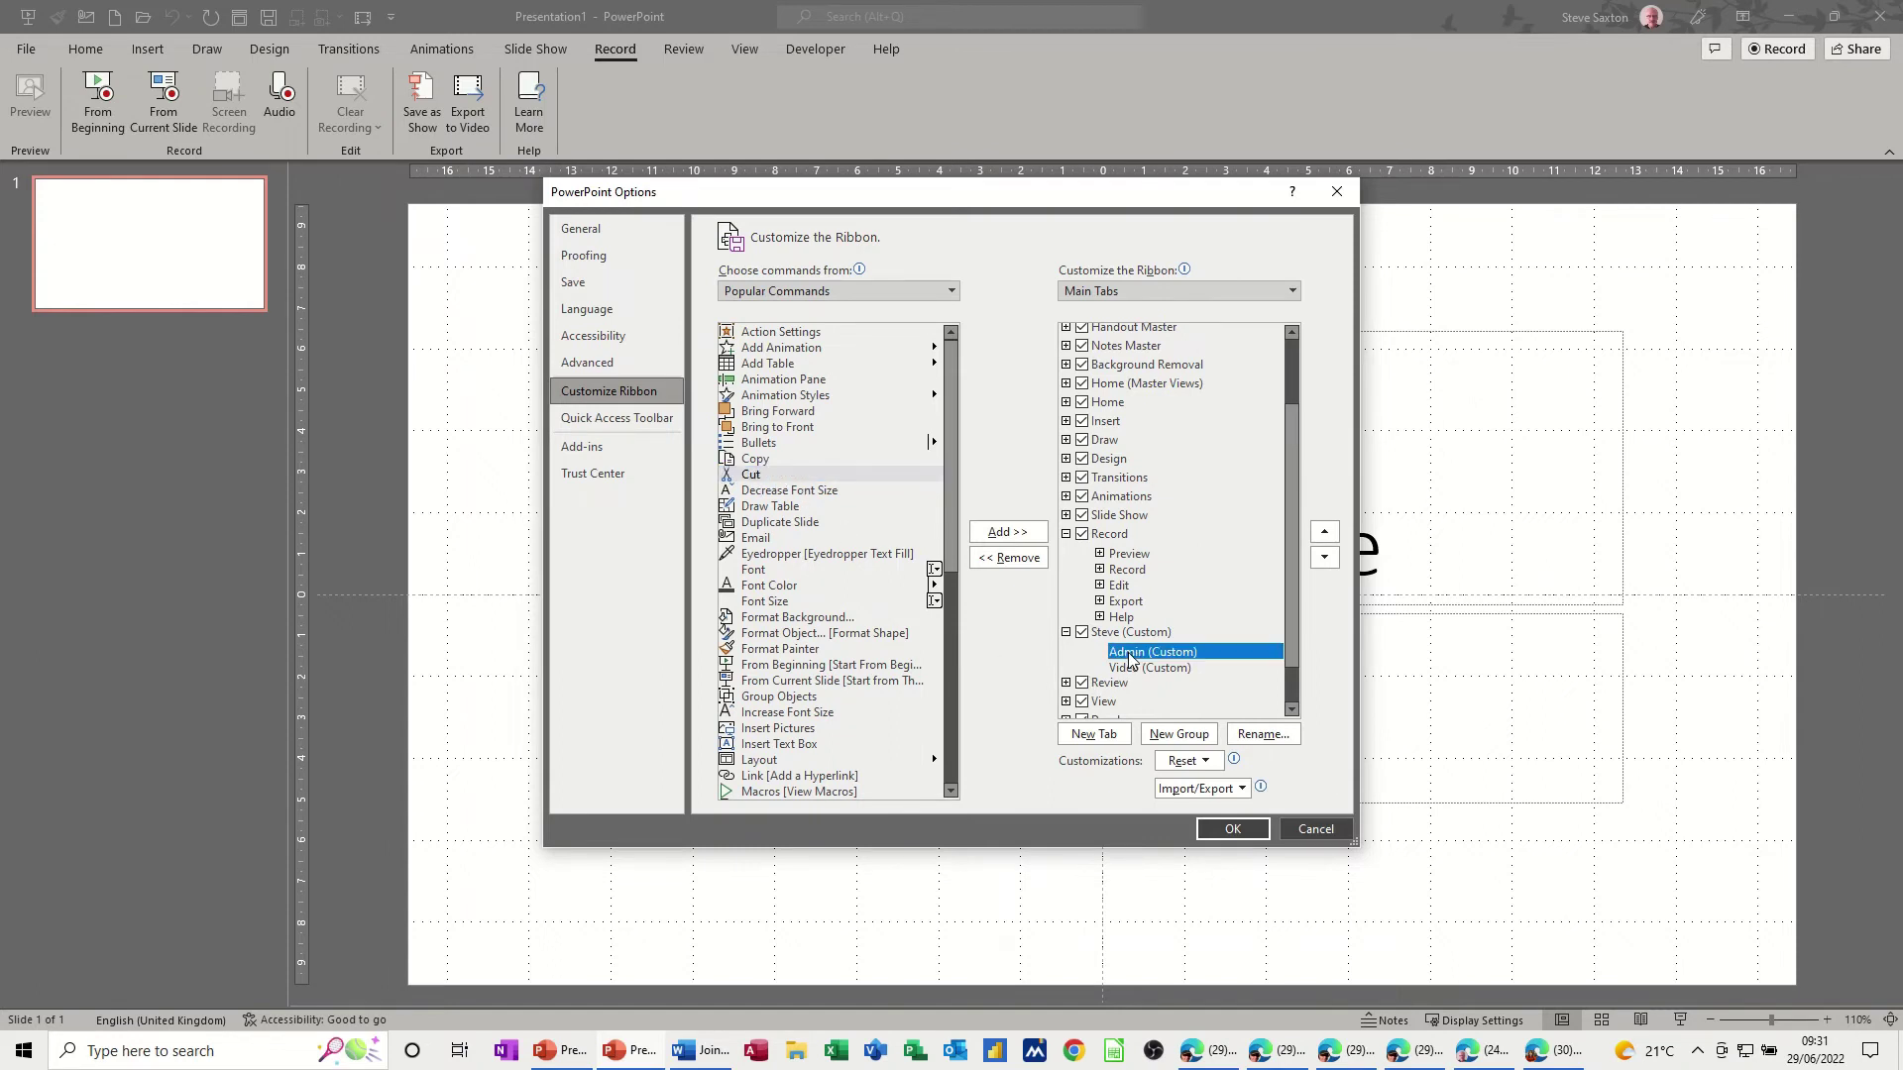
pyautogui.click(785, 462)
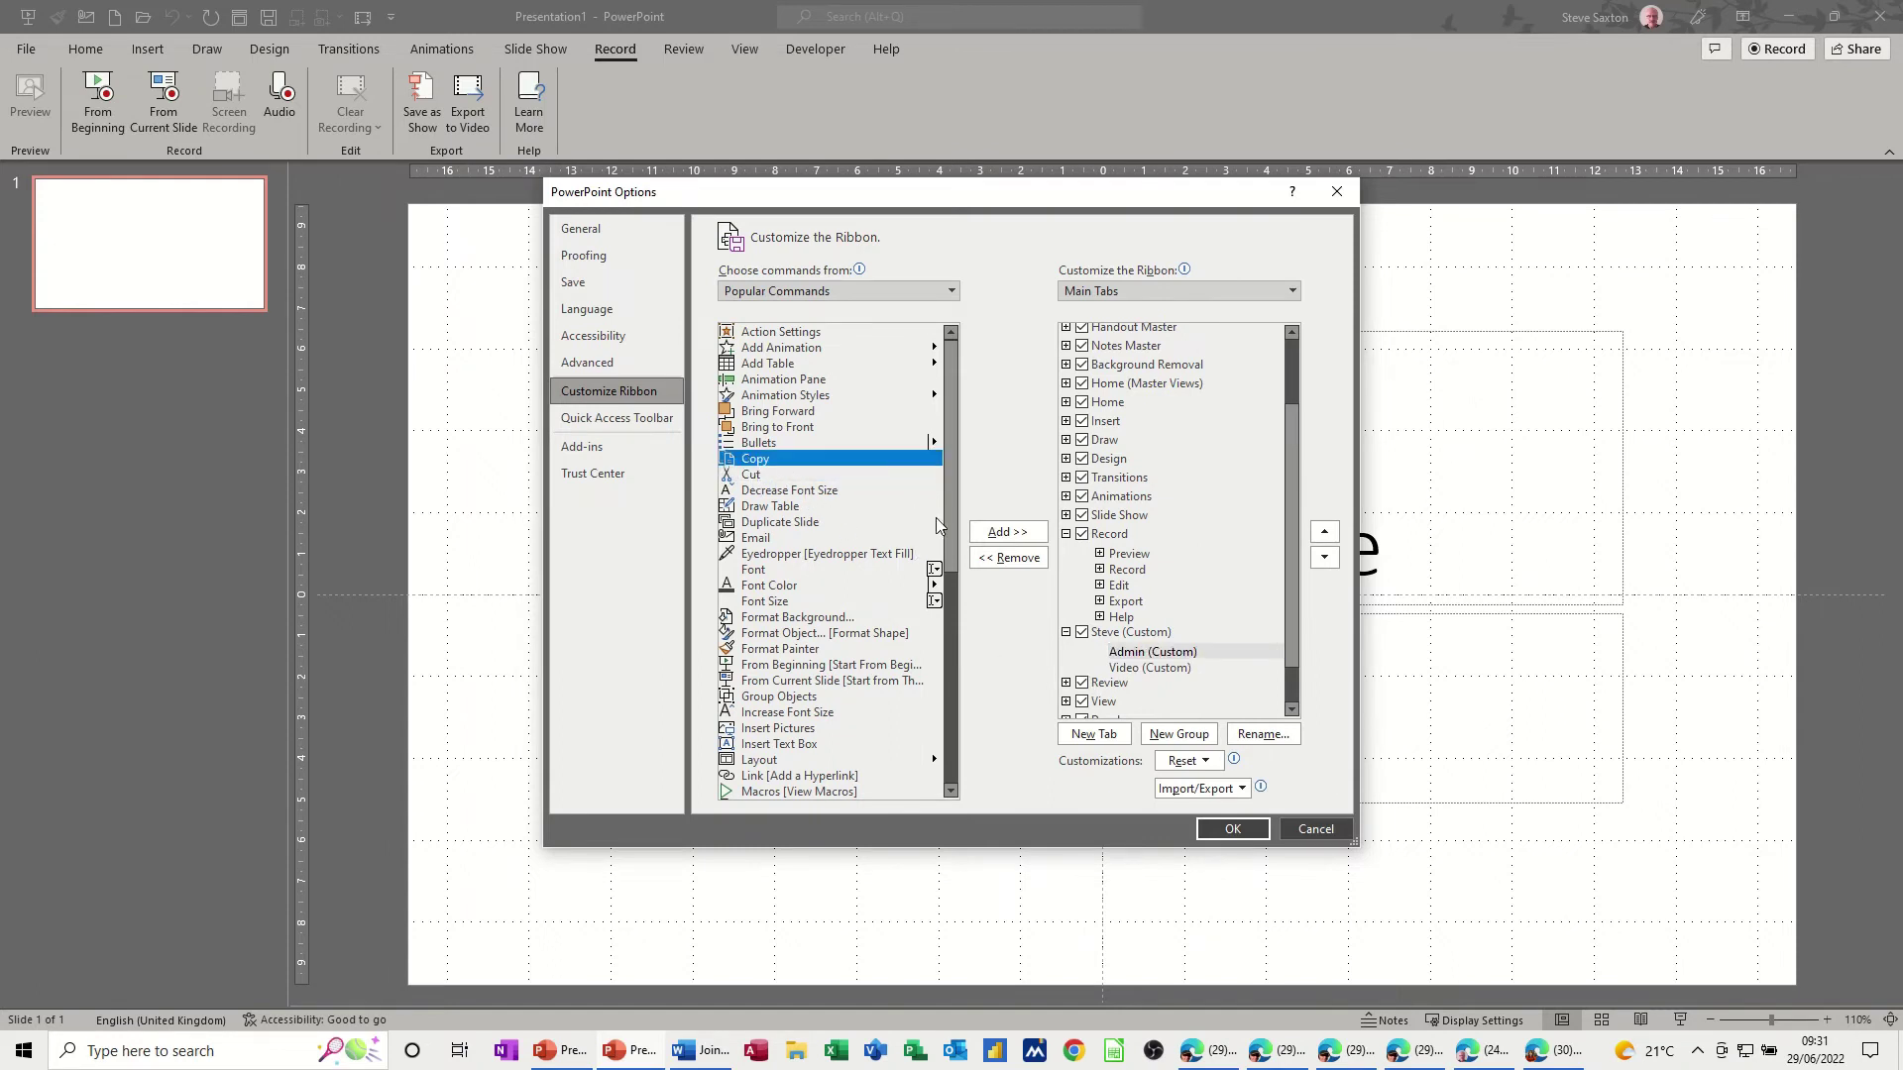
pyautogui.click(994, 535)
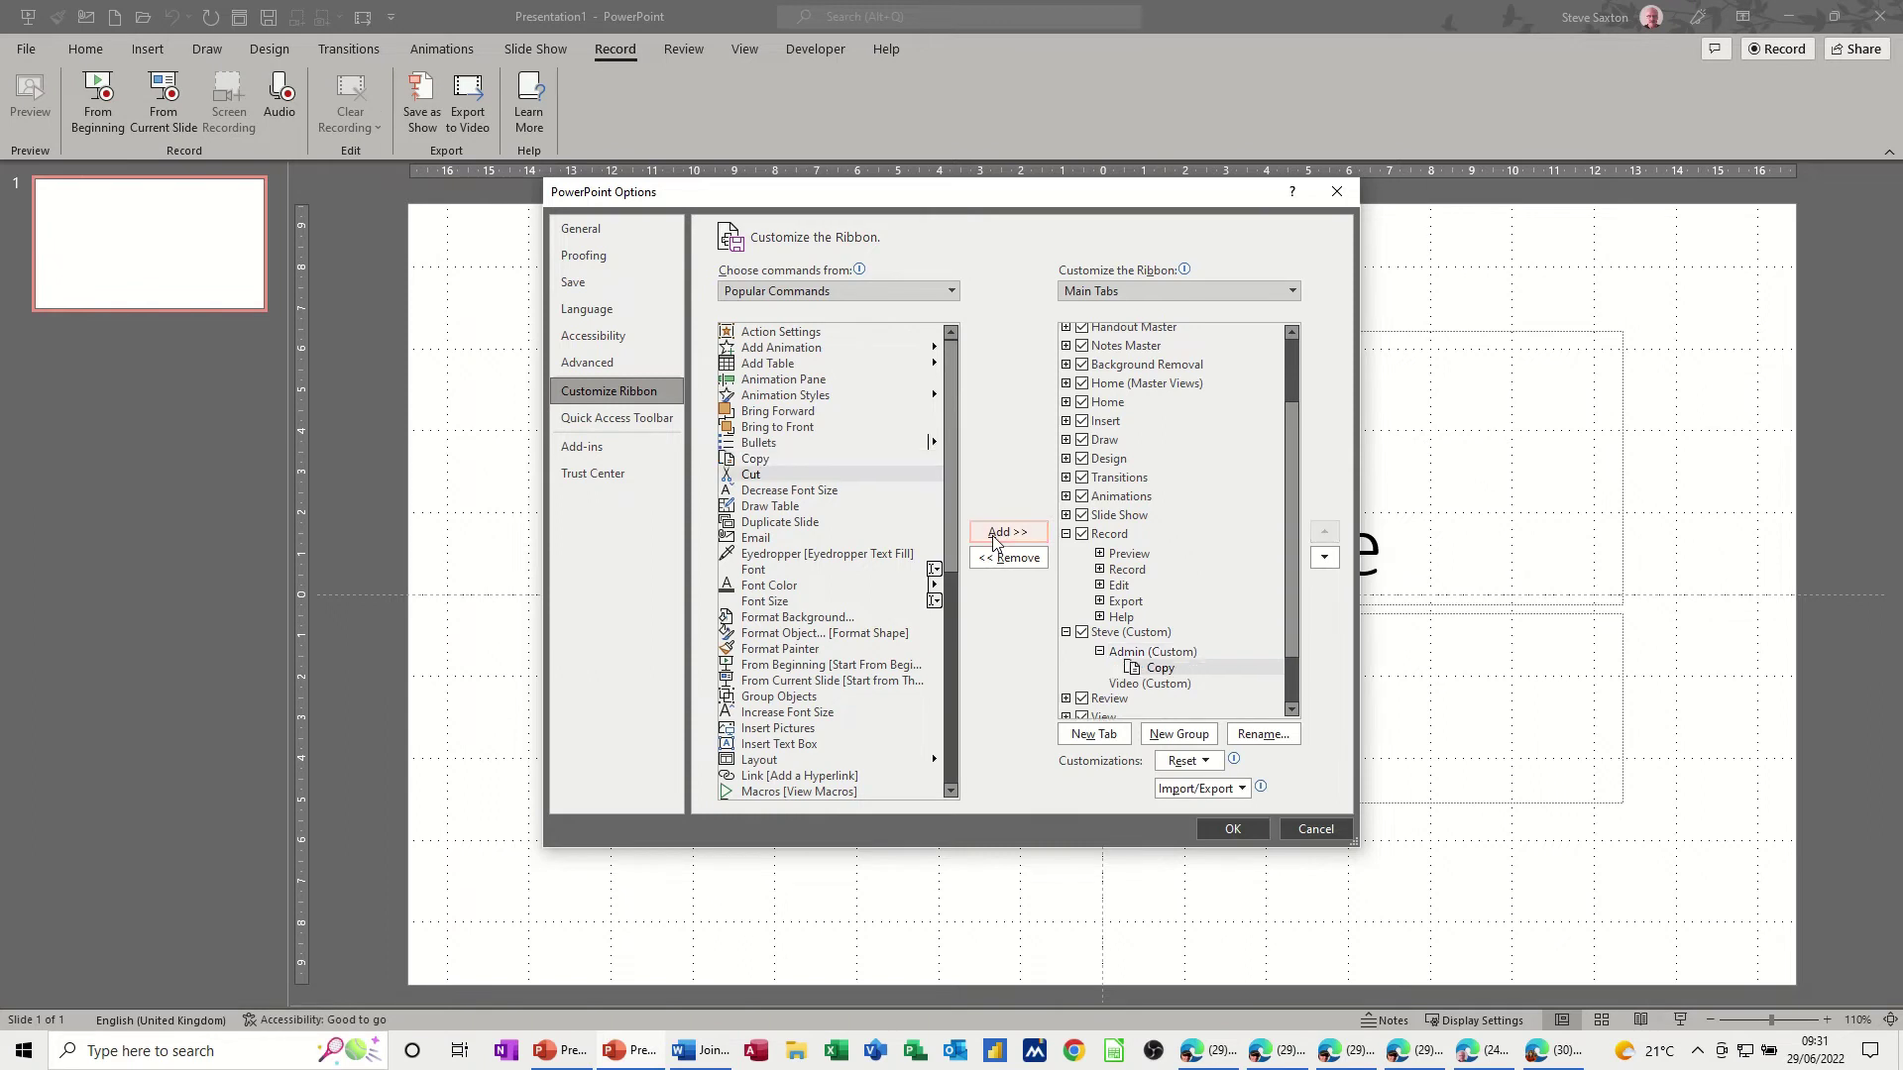
# From All Commands, add Video and Video [Insert Video] to the Video group
pyautogui.click(1133, 688)
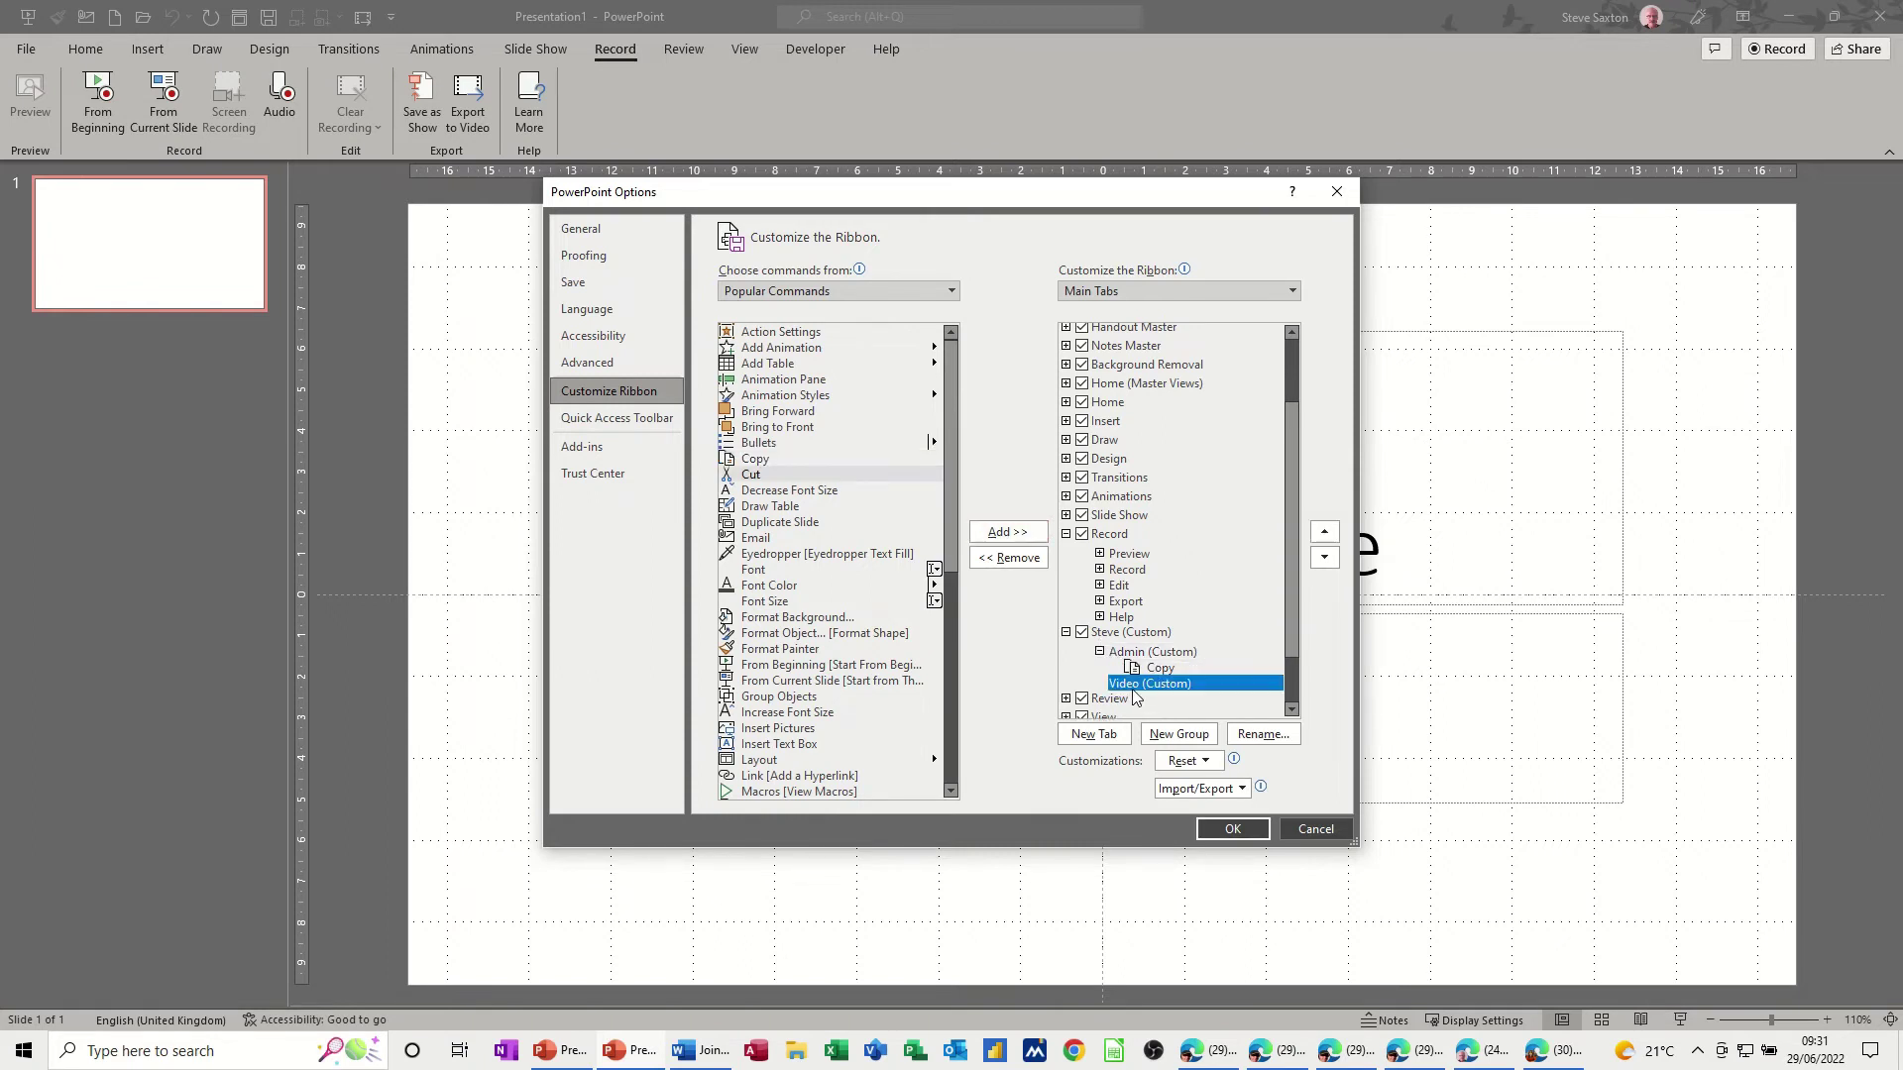
pyautogui.click(779, 603)
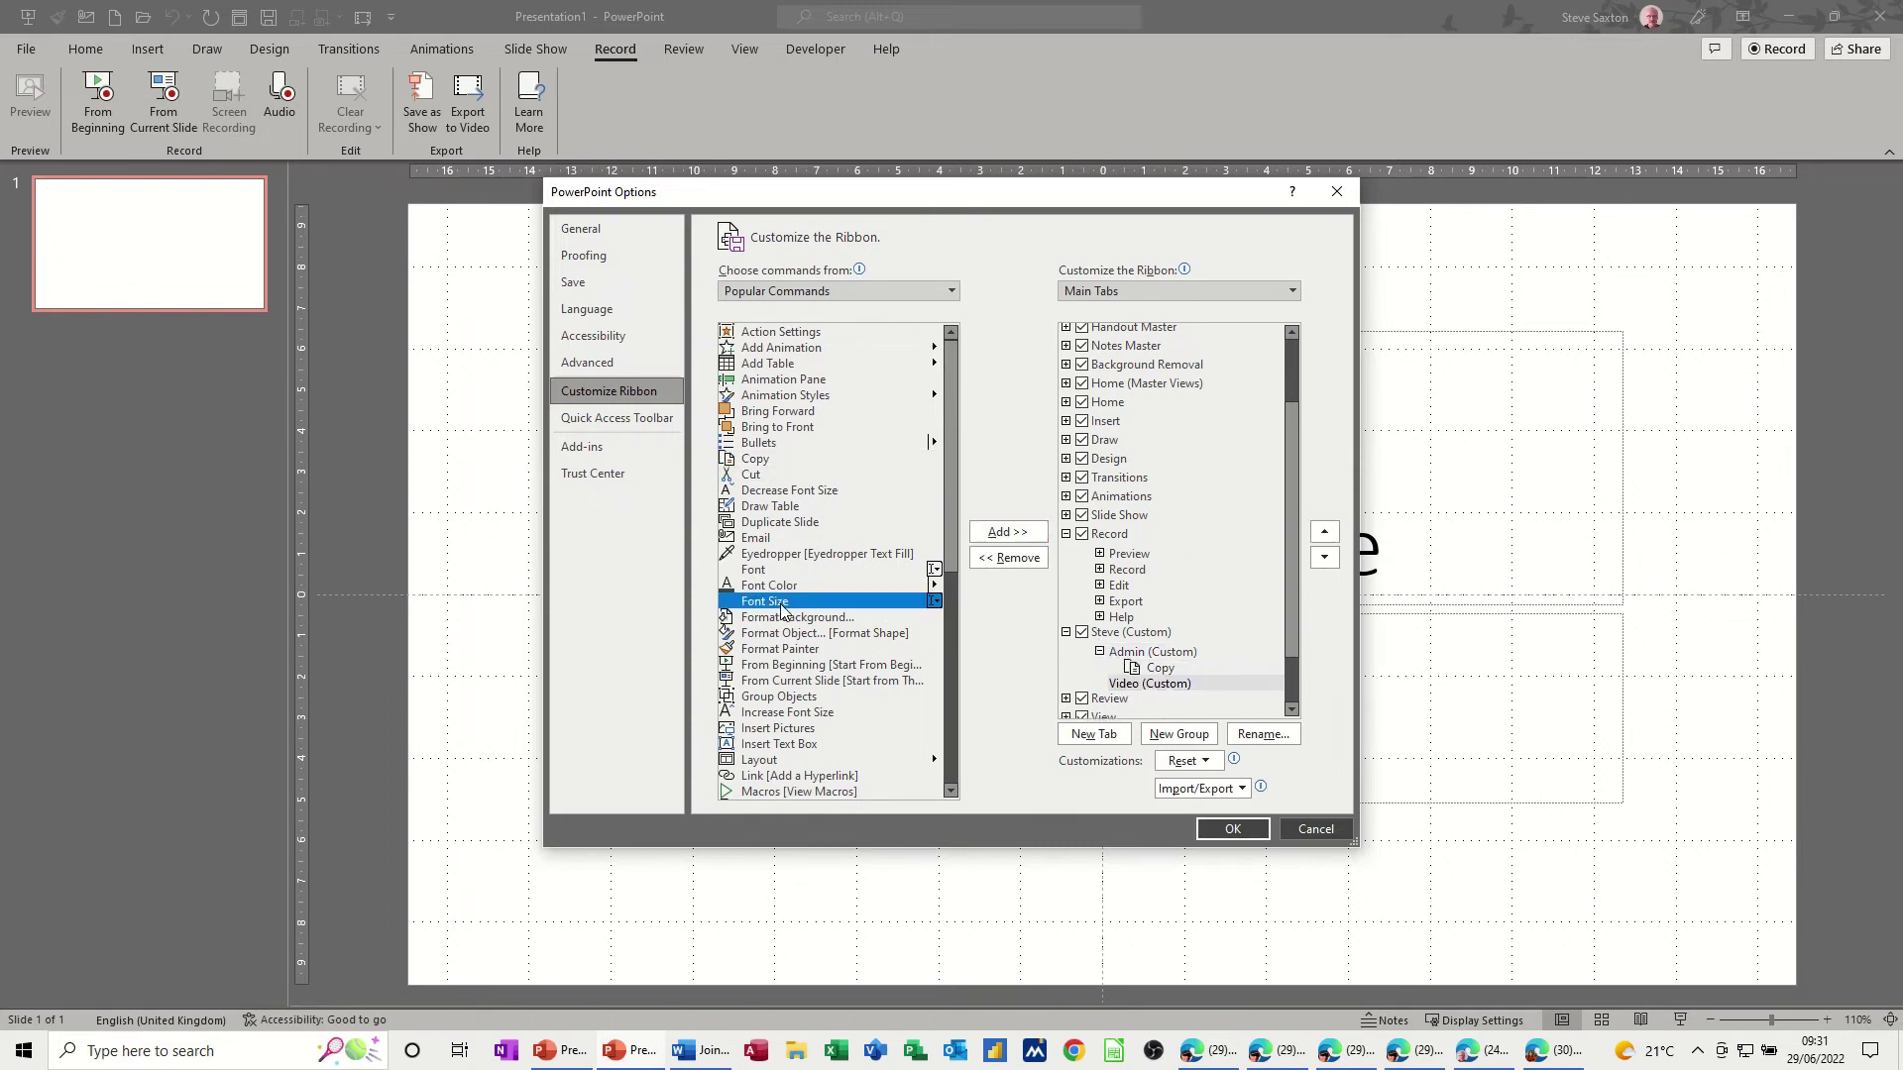
pyautogui.press('v')
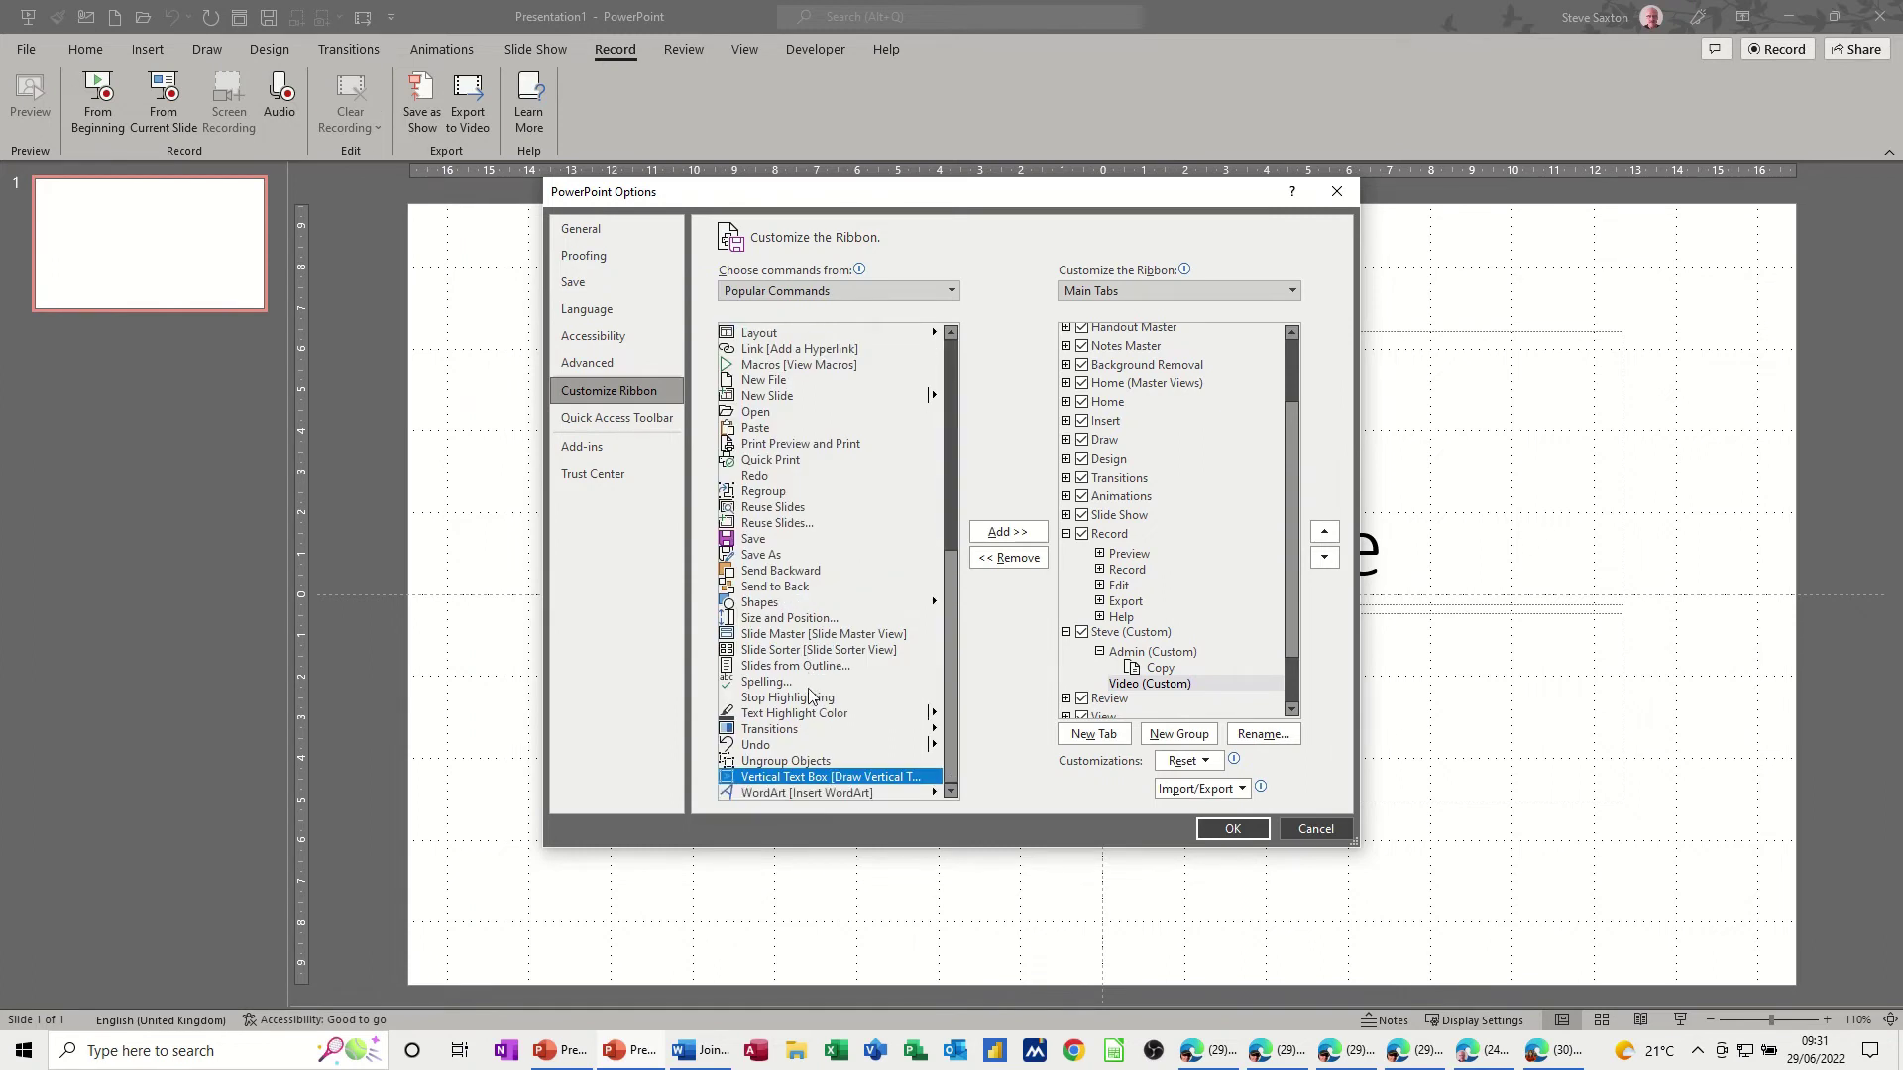
pyautogui.click(830, 306)
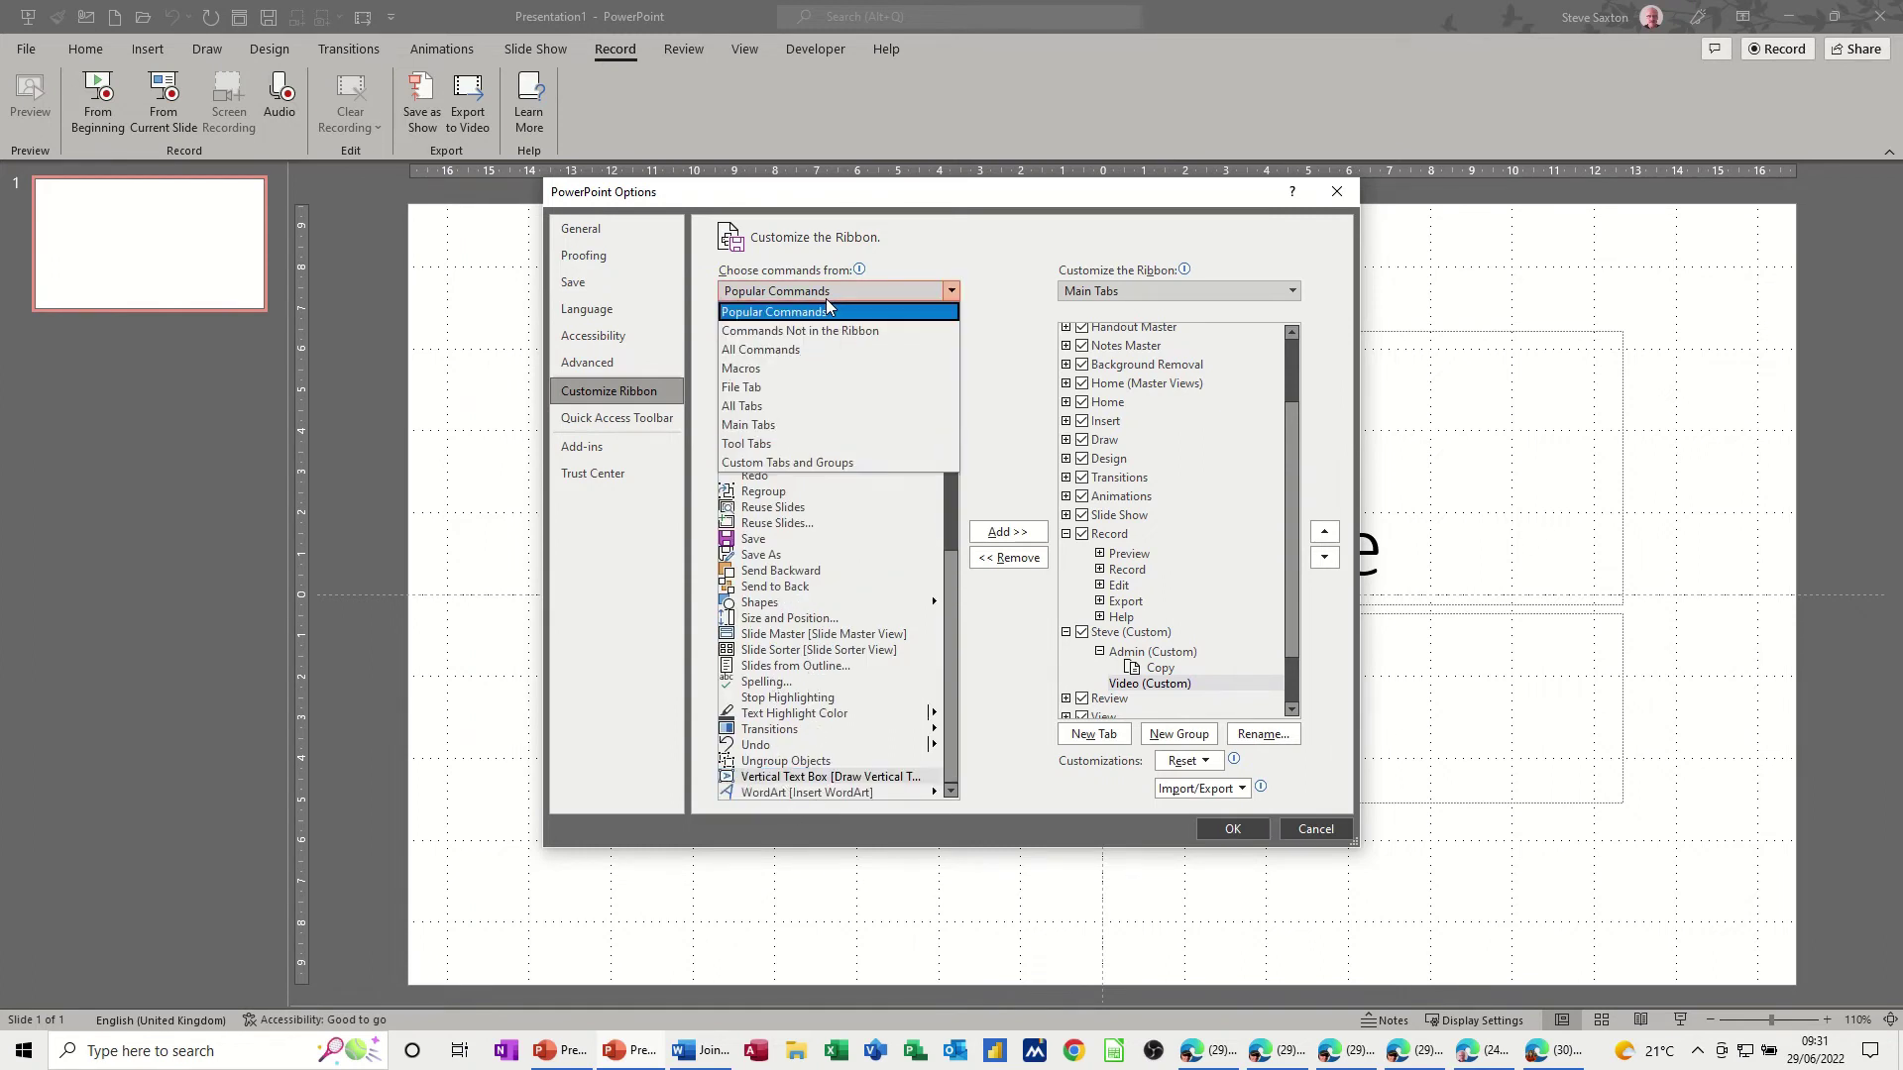
pyautogui.click(783, 352)
pyautogui.click(776, 573)
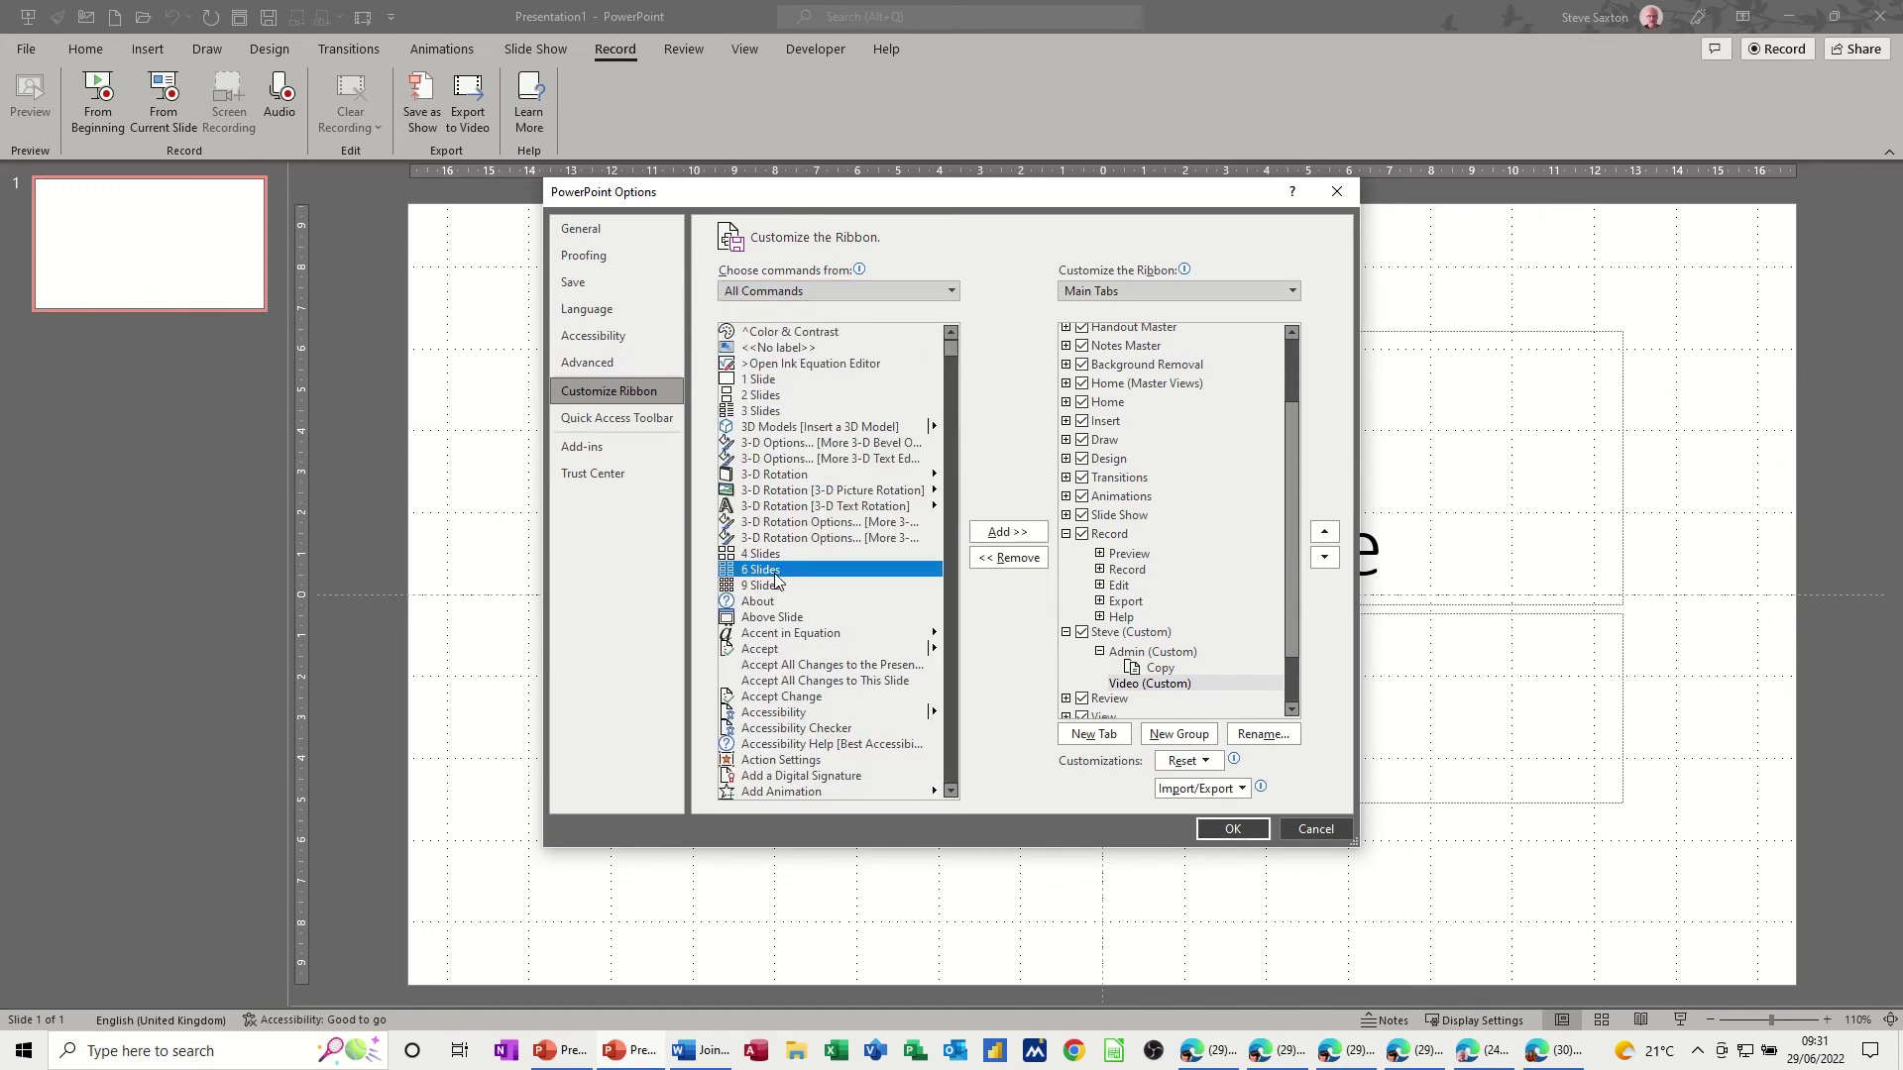
pyautogui.press('v')
pyautogui.scroll(-2, 801, 741)
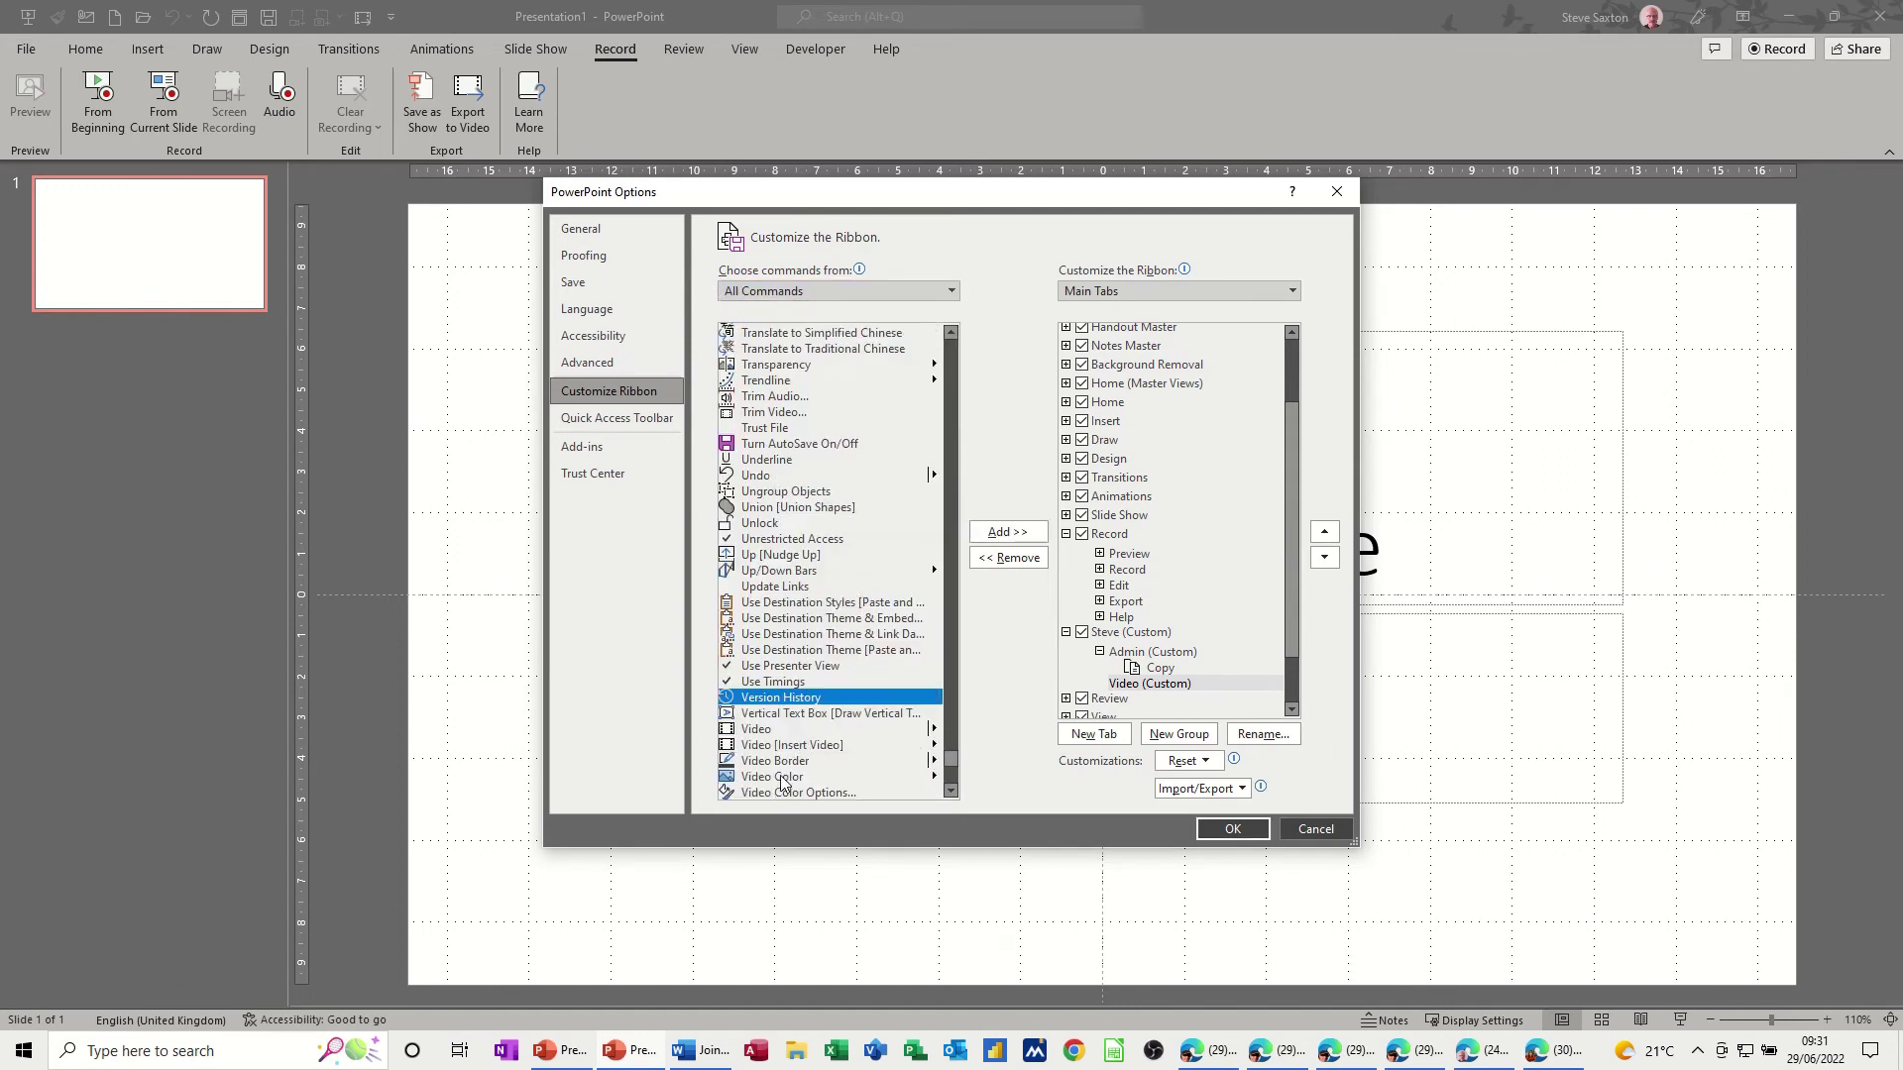
pyautogui.click(761, 730)
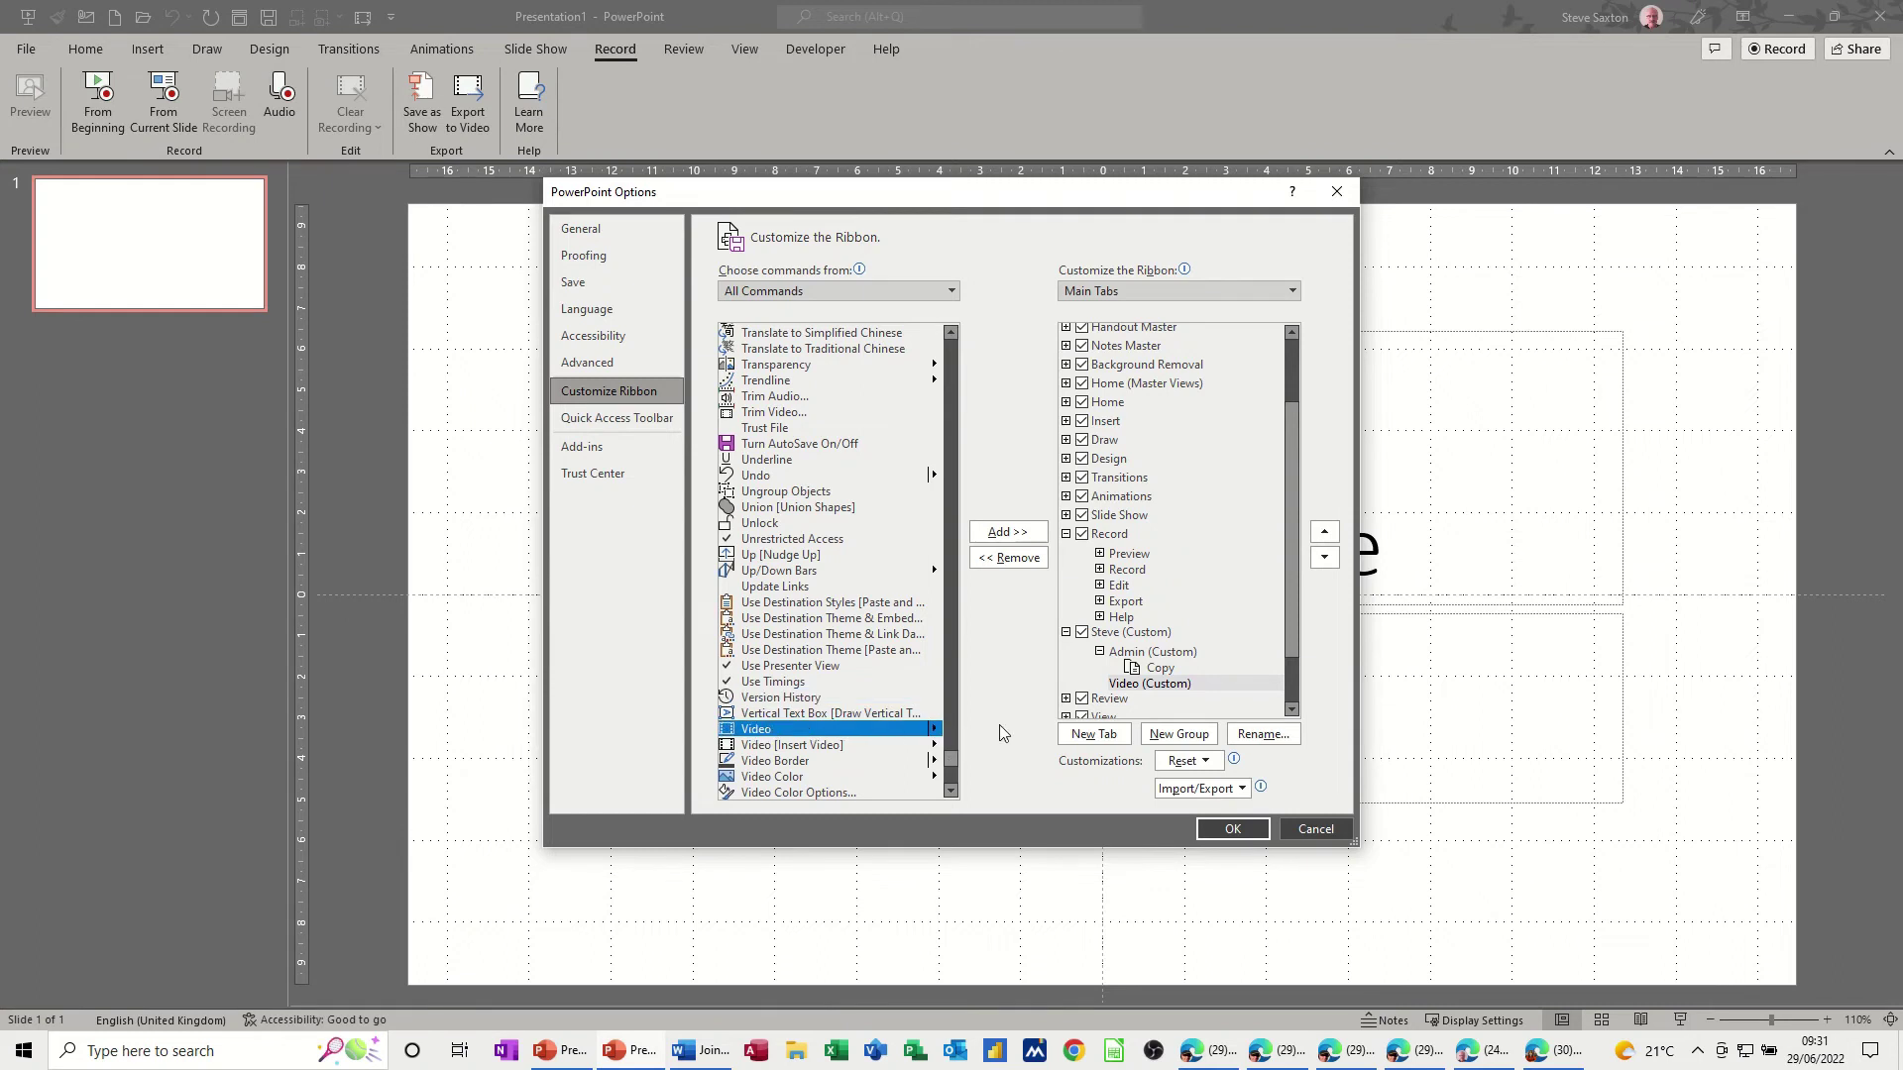
pyautogui.click(1157, 682)
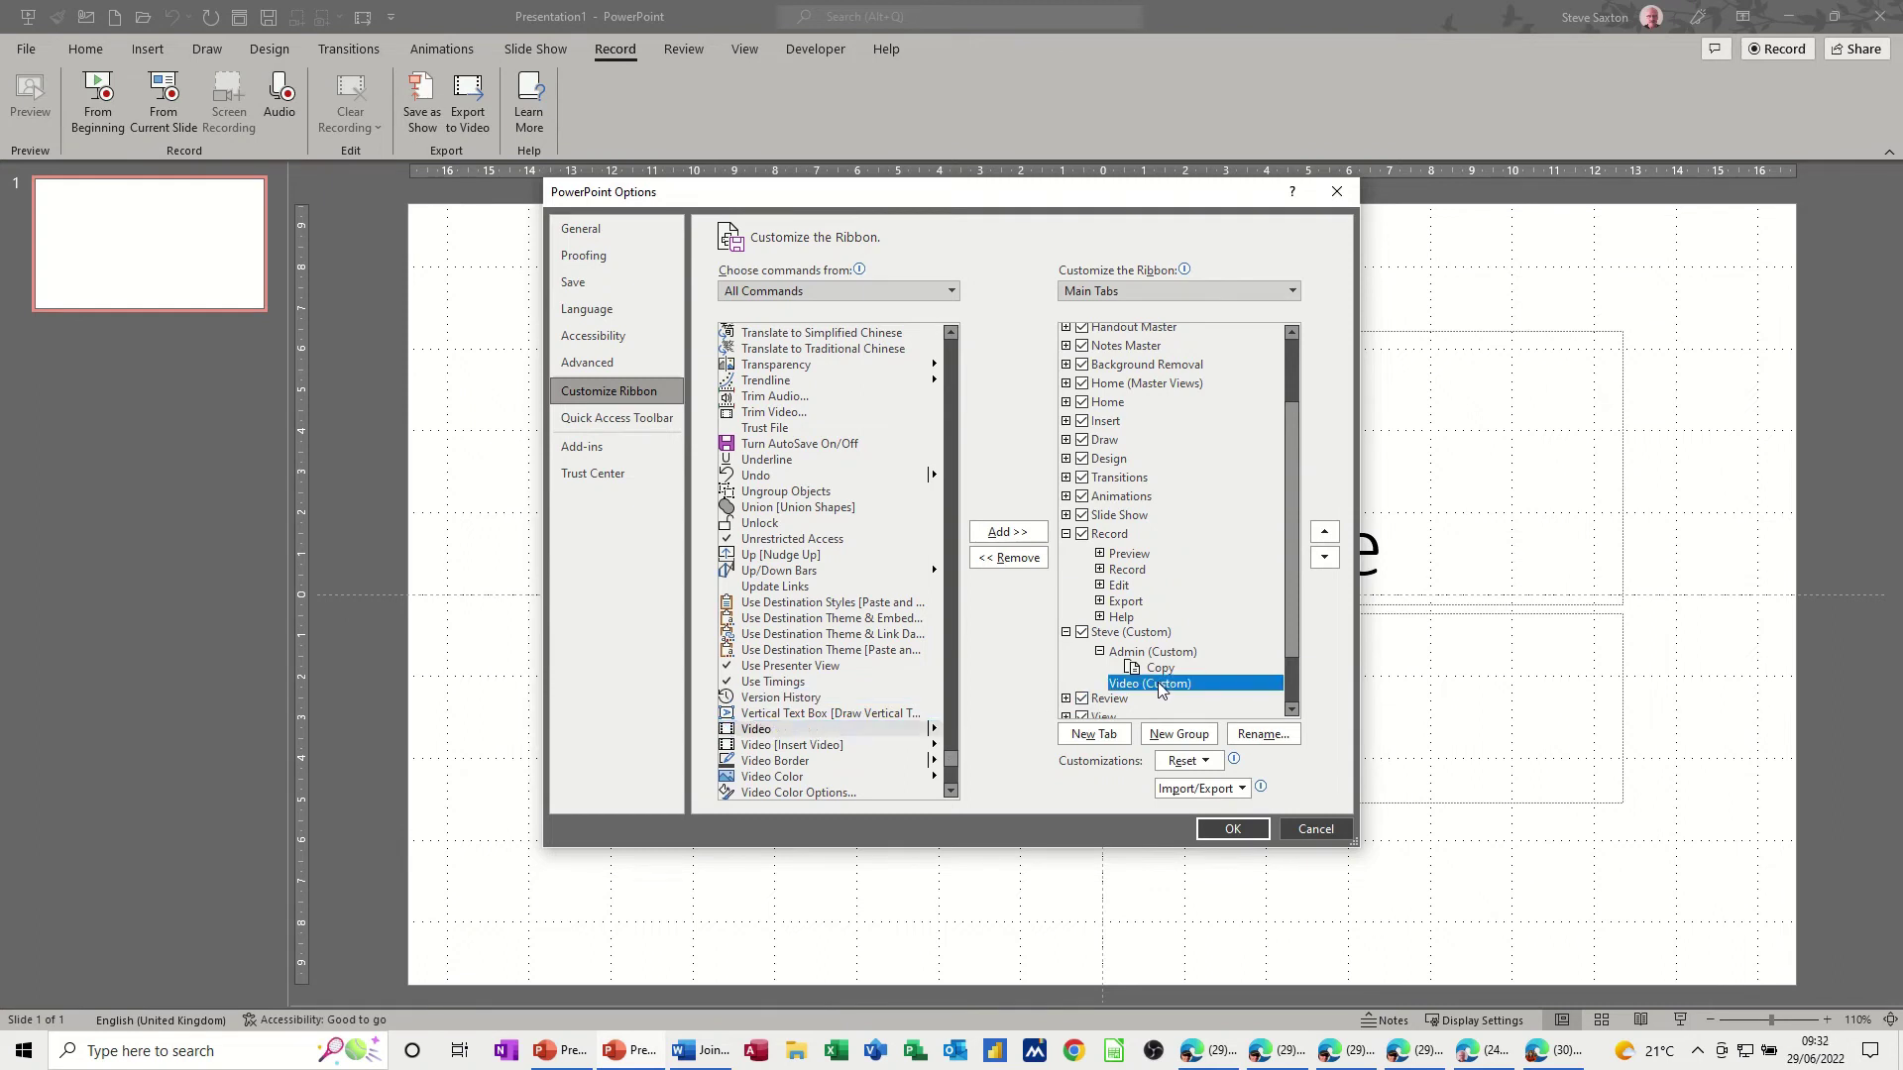
pyautogui.click(1004, 535)
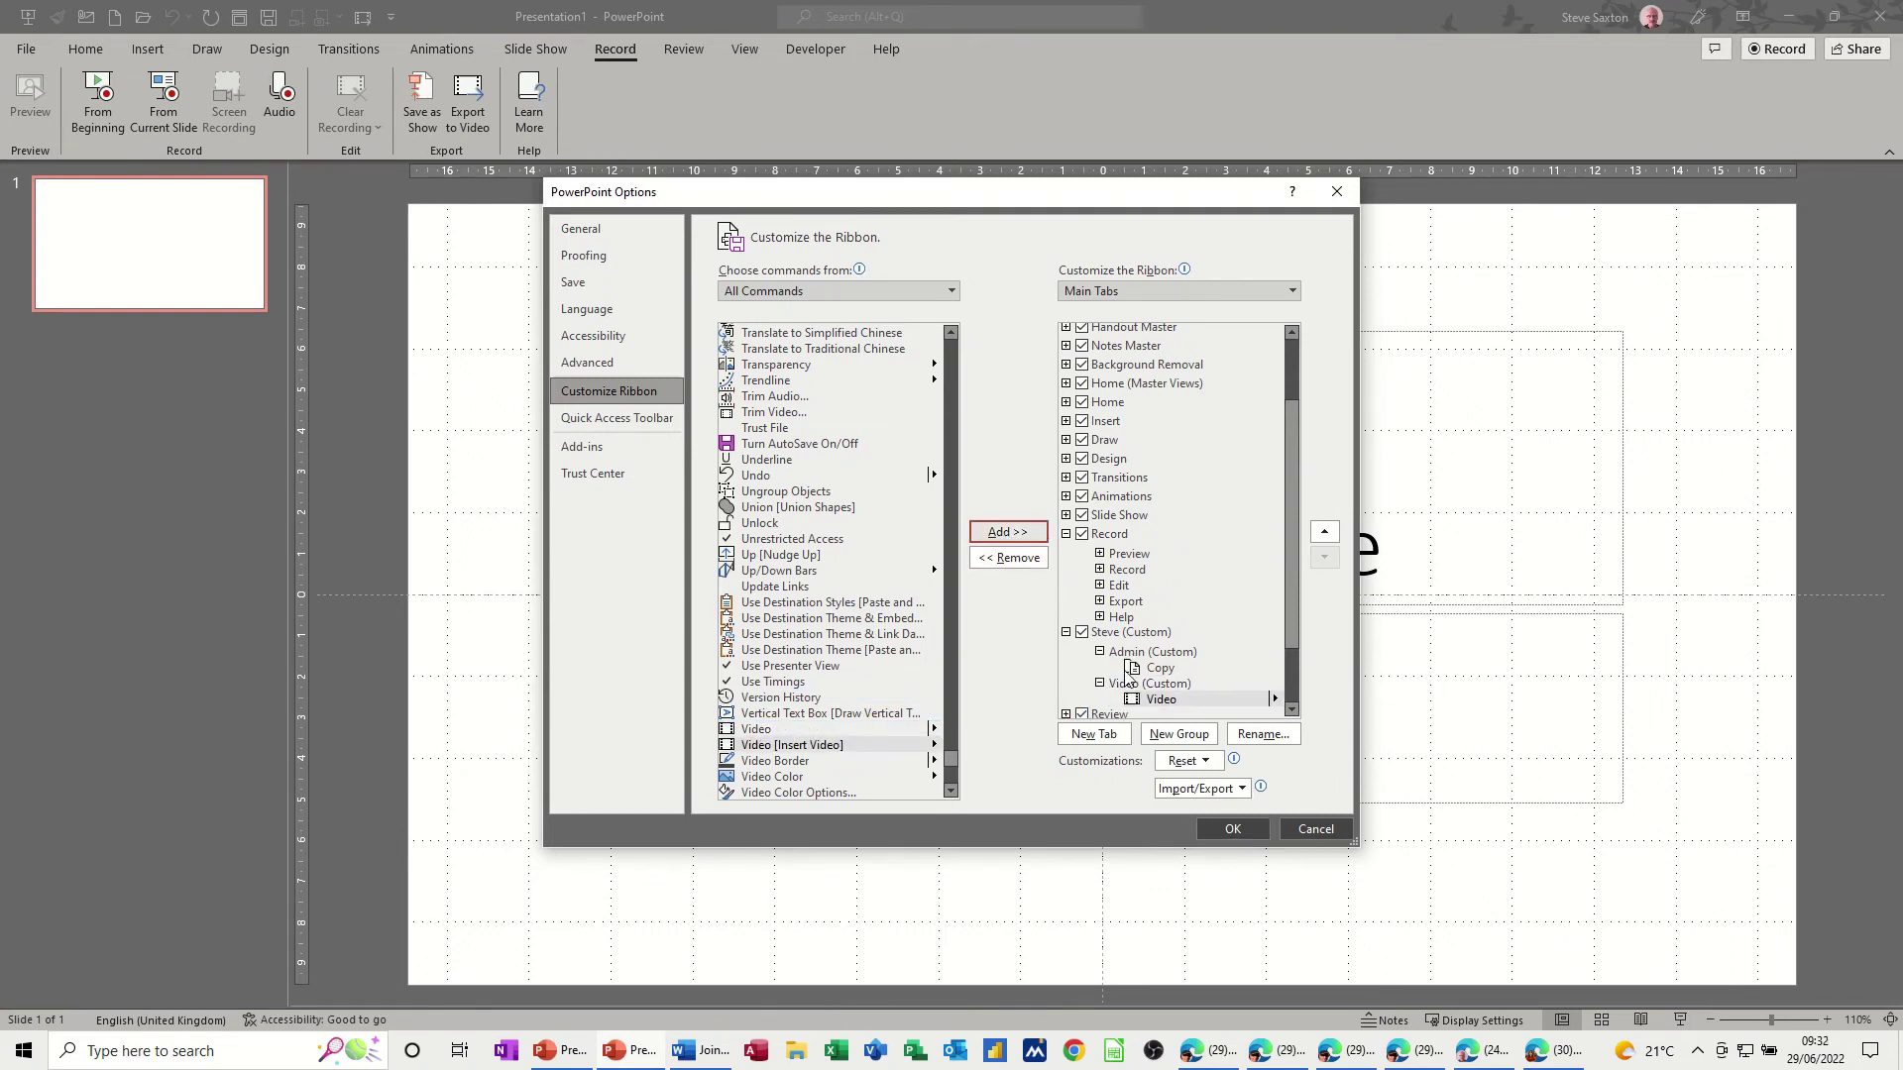
pyautogui.click(773, 748)
pyautogui.click(1006, 533)
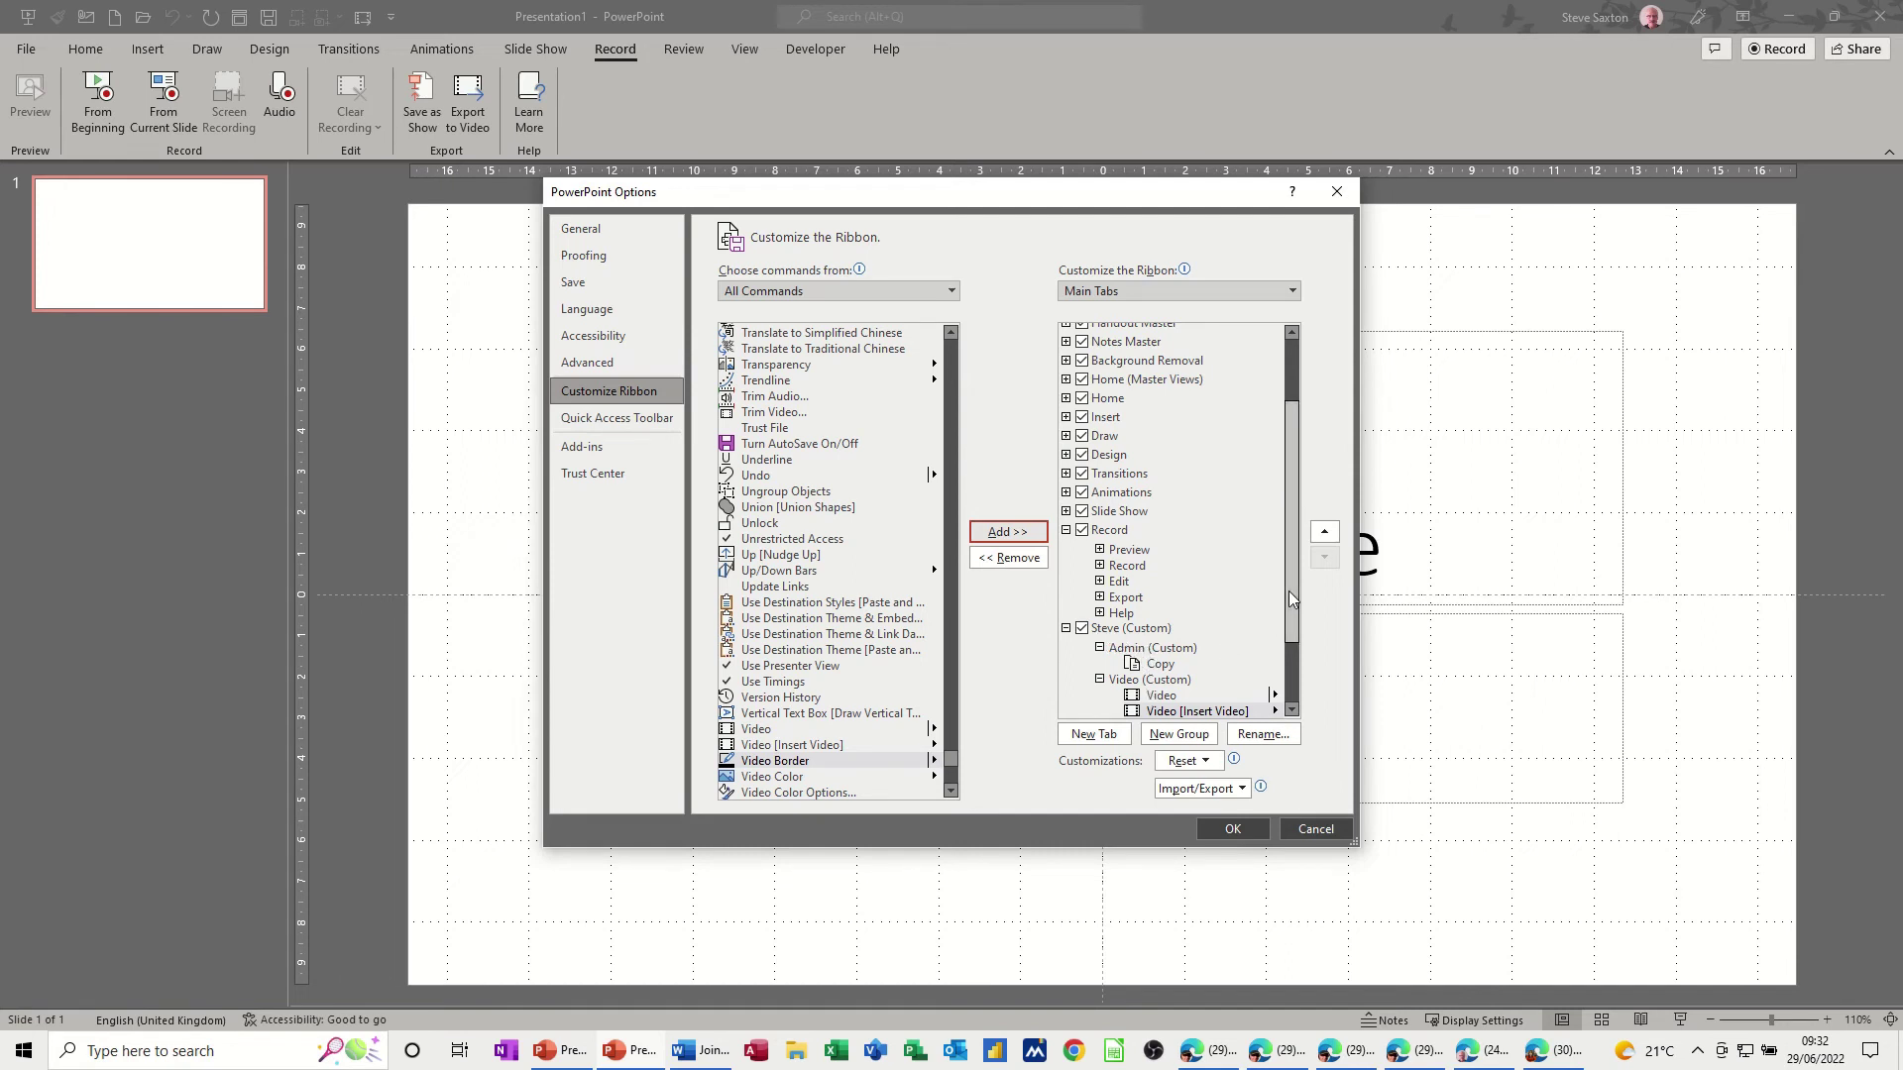
pyautogui.moveTo(1288, 590); pyautogui.dragTo(1287, 622)
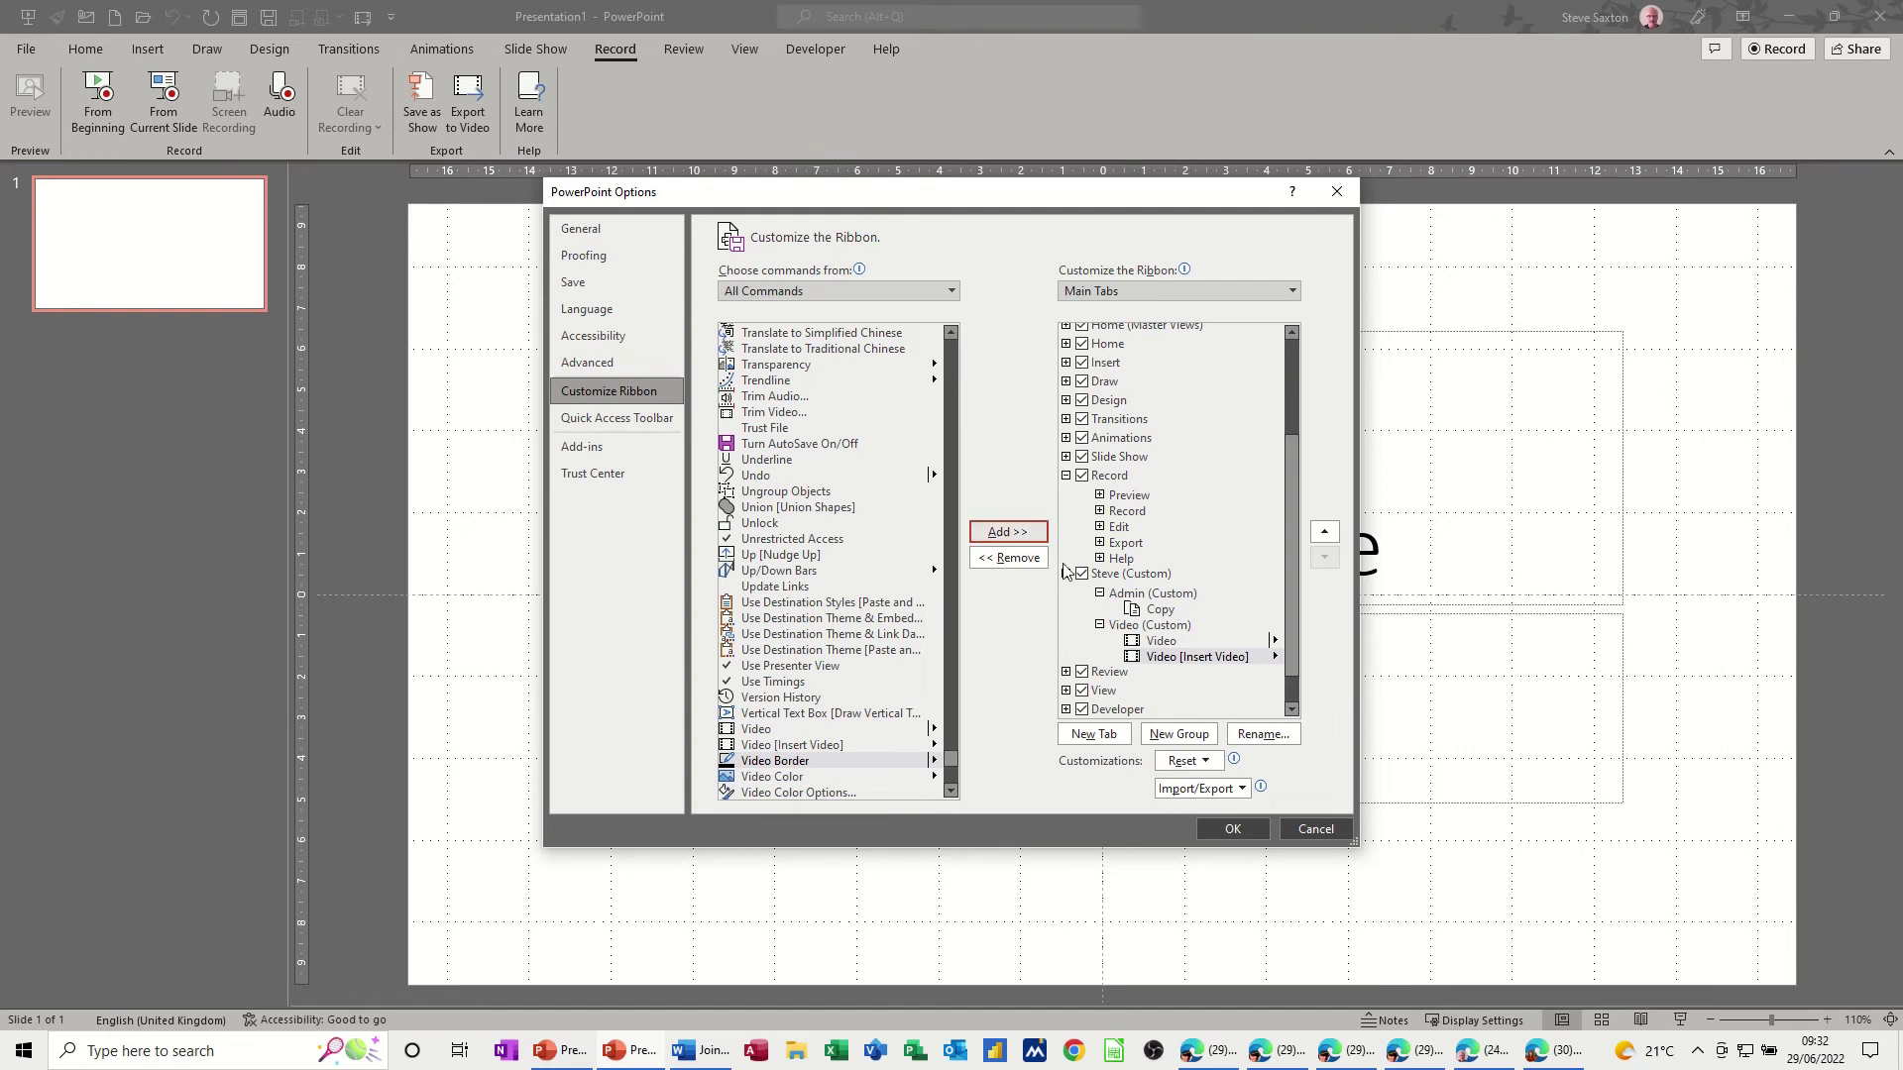
# Move the custom tab up the Main Tabs list to sit directly below Home, then apply
pyautogui.click(1102, 580)
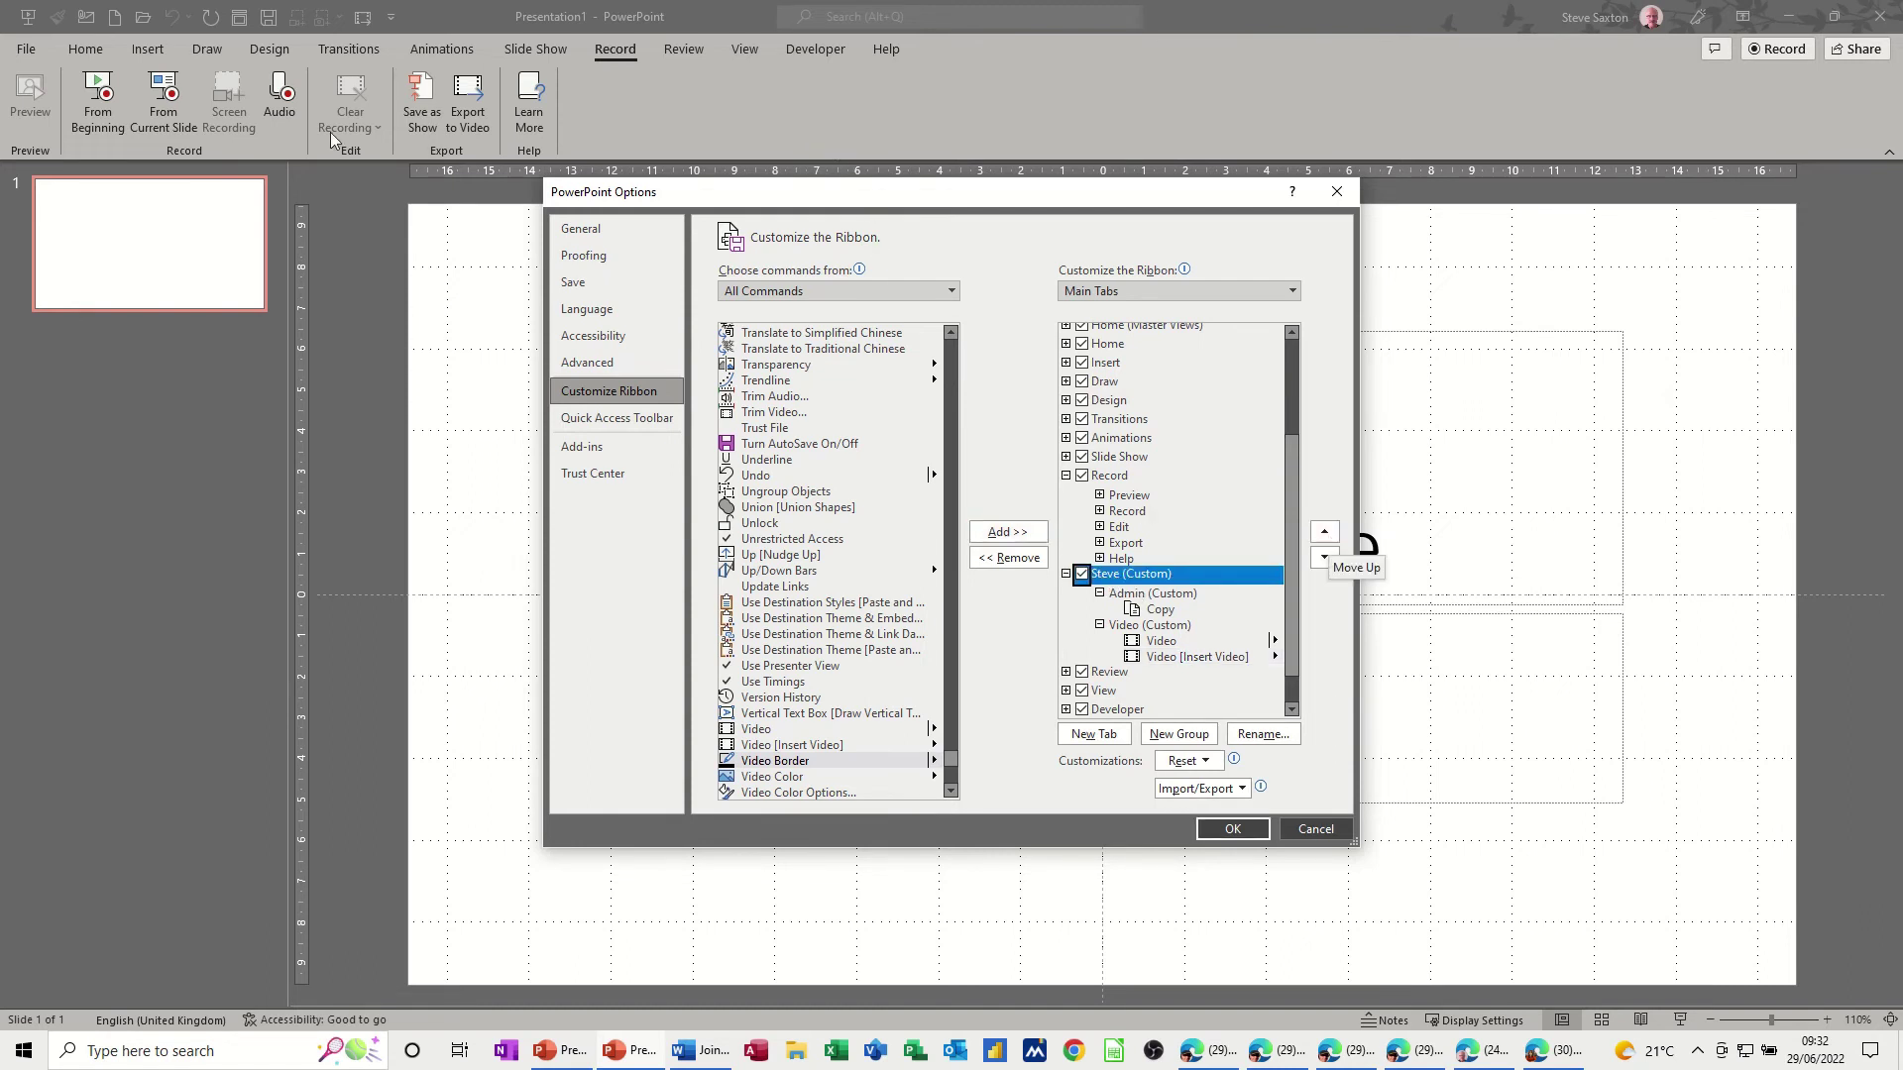
pyautogui.scroll(3, 942, 509)
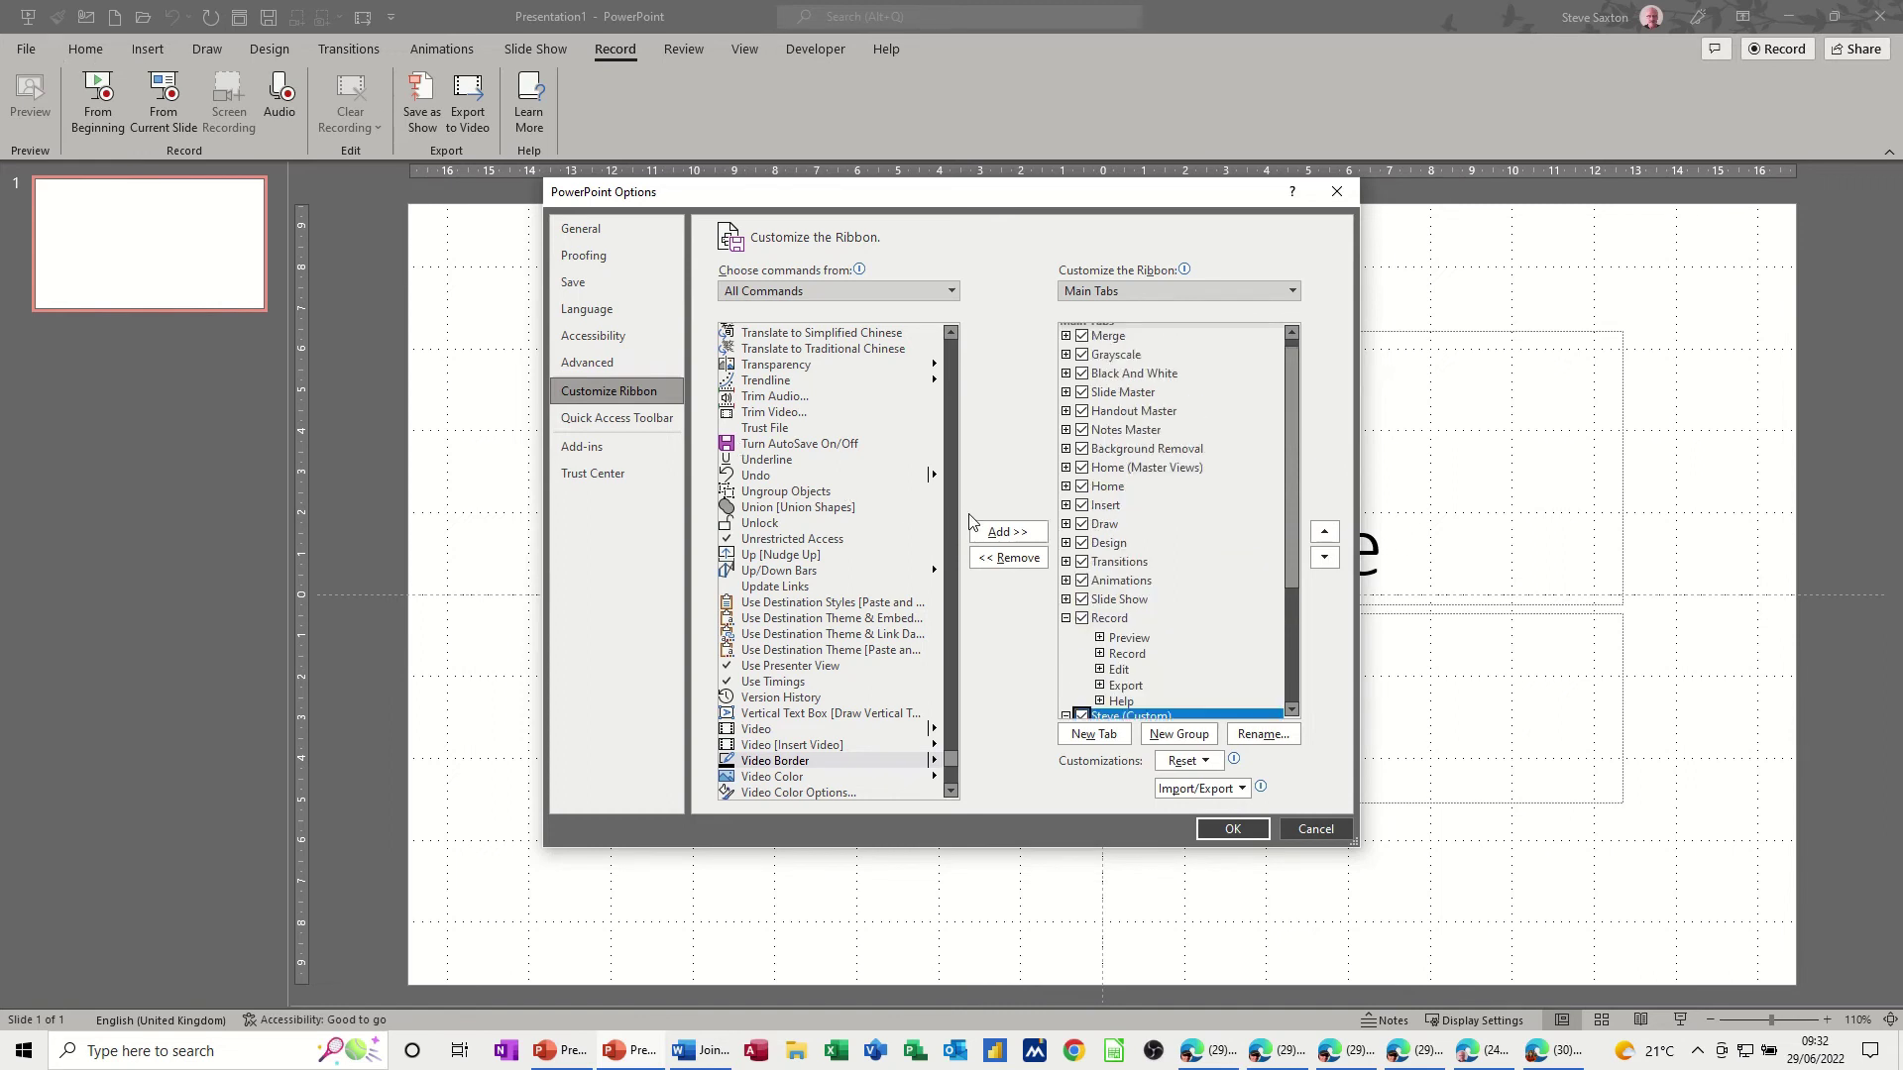
pyautogui.click(1324, 533)
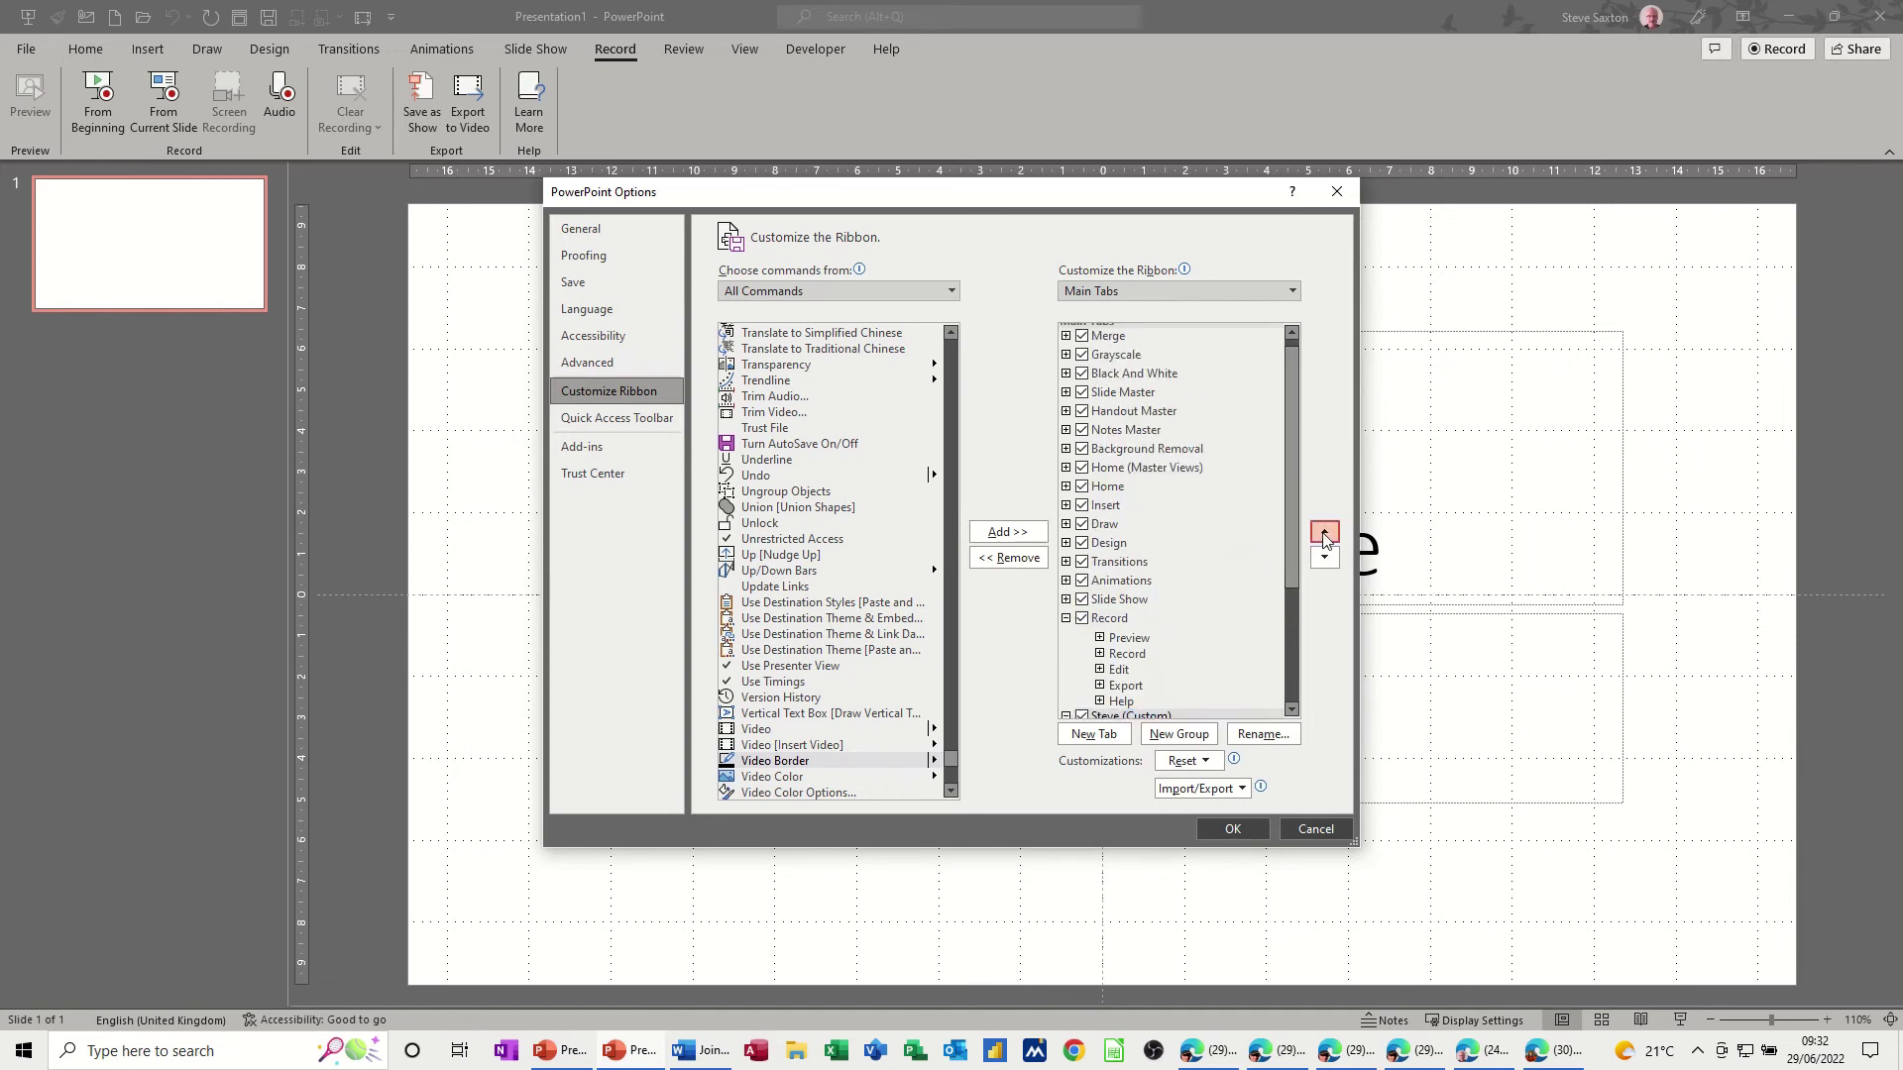
pyautogui.click(1324, 533)
pyautogui.click(1323, 533)
pyautogui.click(1324, 533)
pyautogui.click(1324, 533)
pyautogui.click(1324, 533)
pyautogui.click(1324, 533)
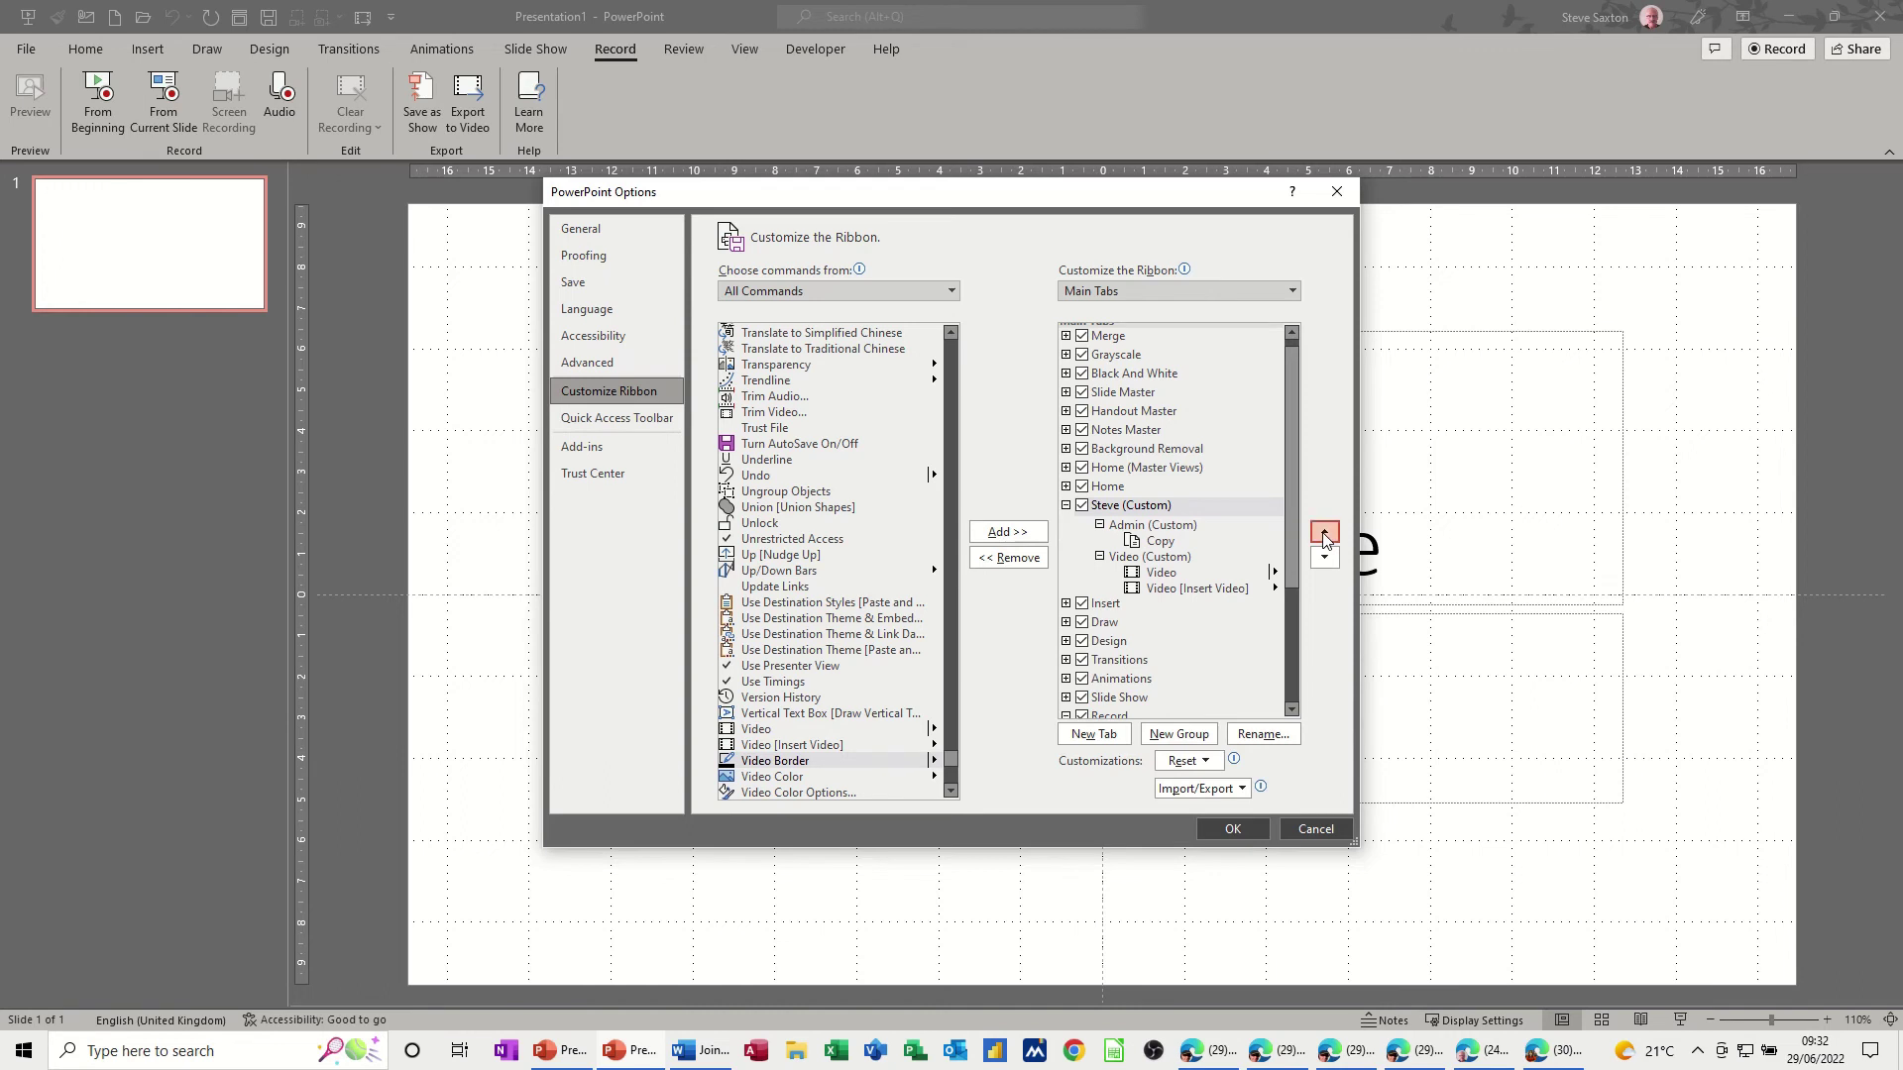
pyautogui.click(1324, 533)
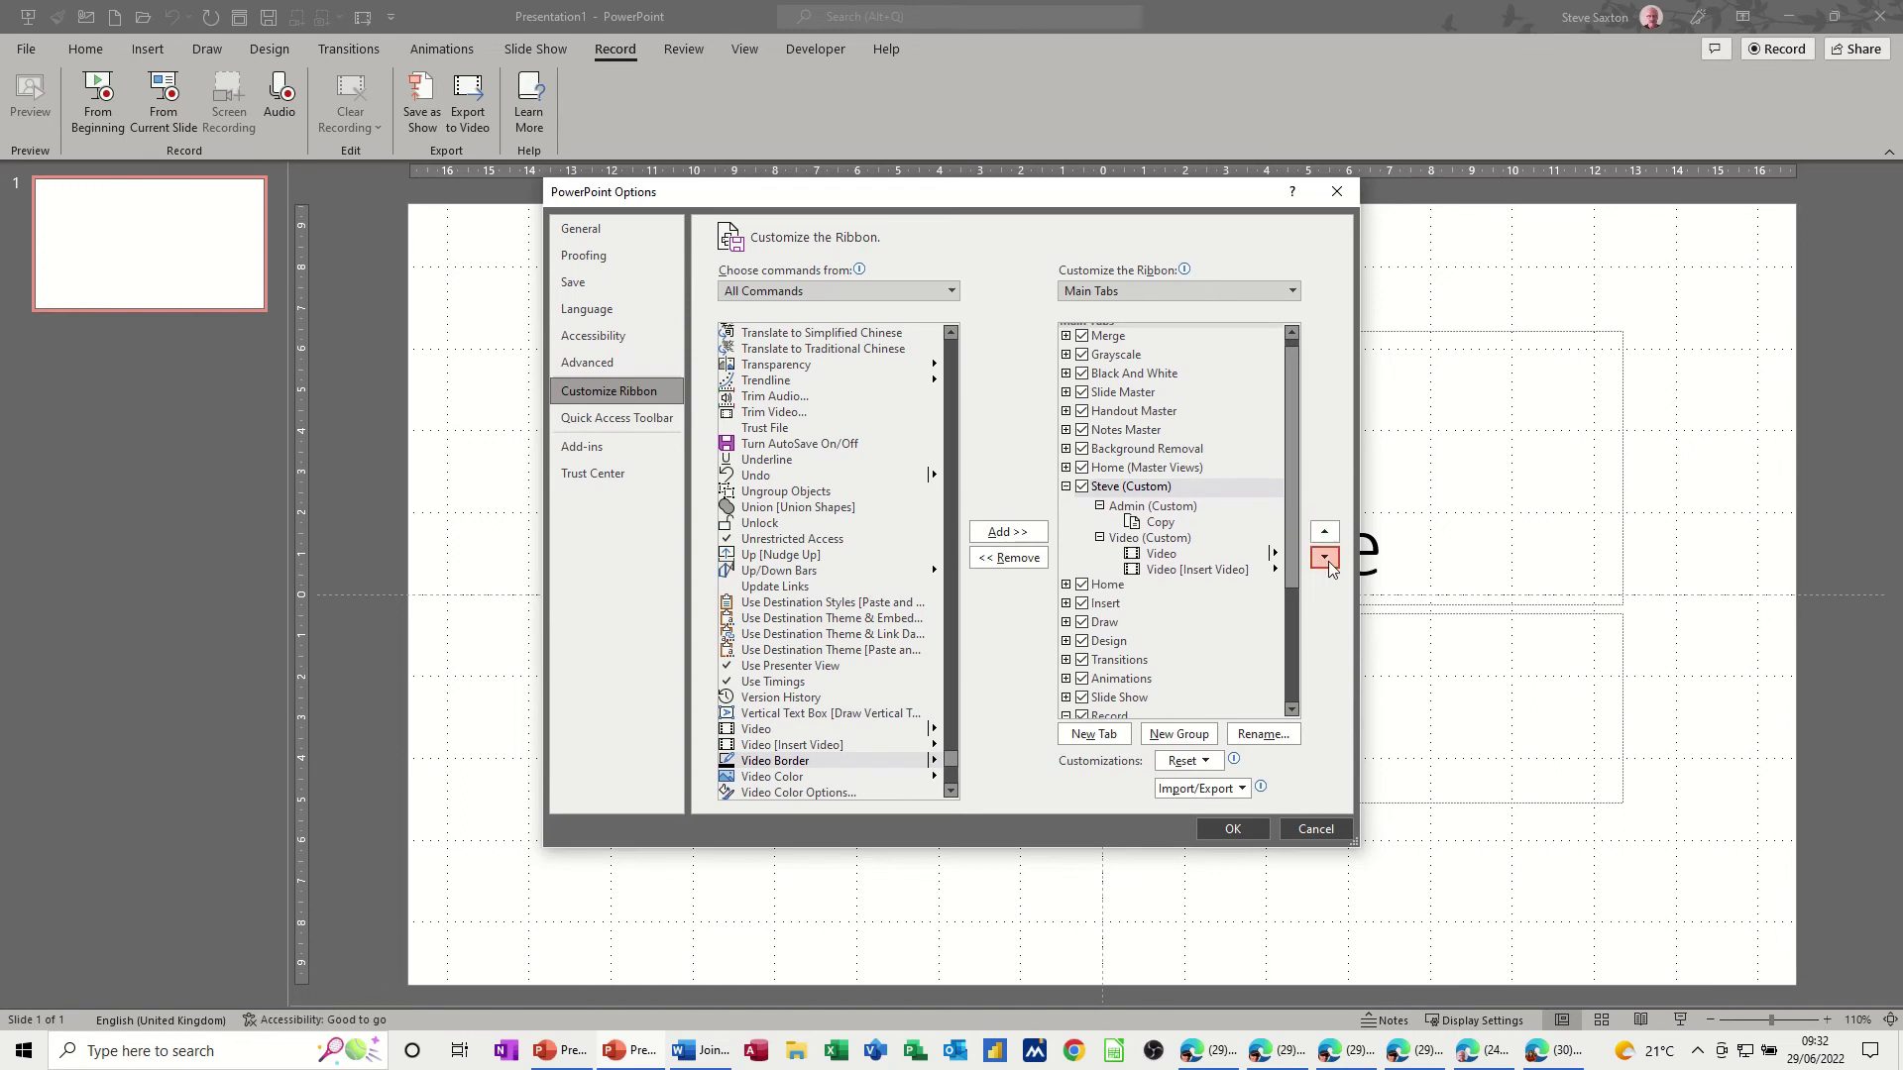
pyautogui.click(1324, 557)
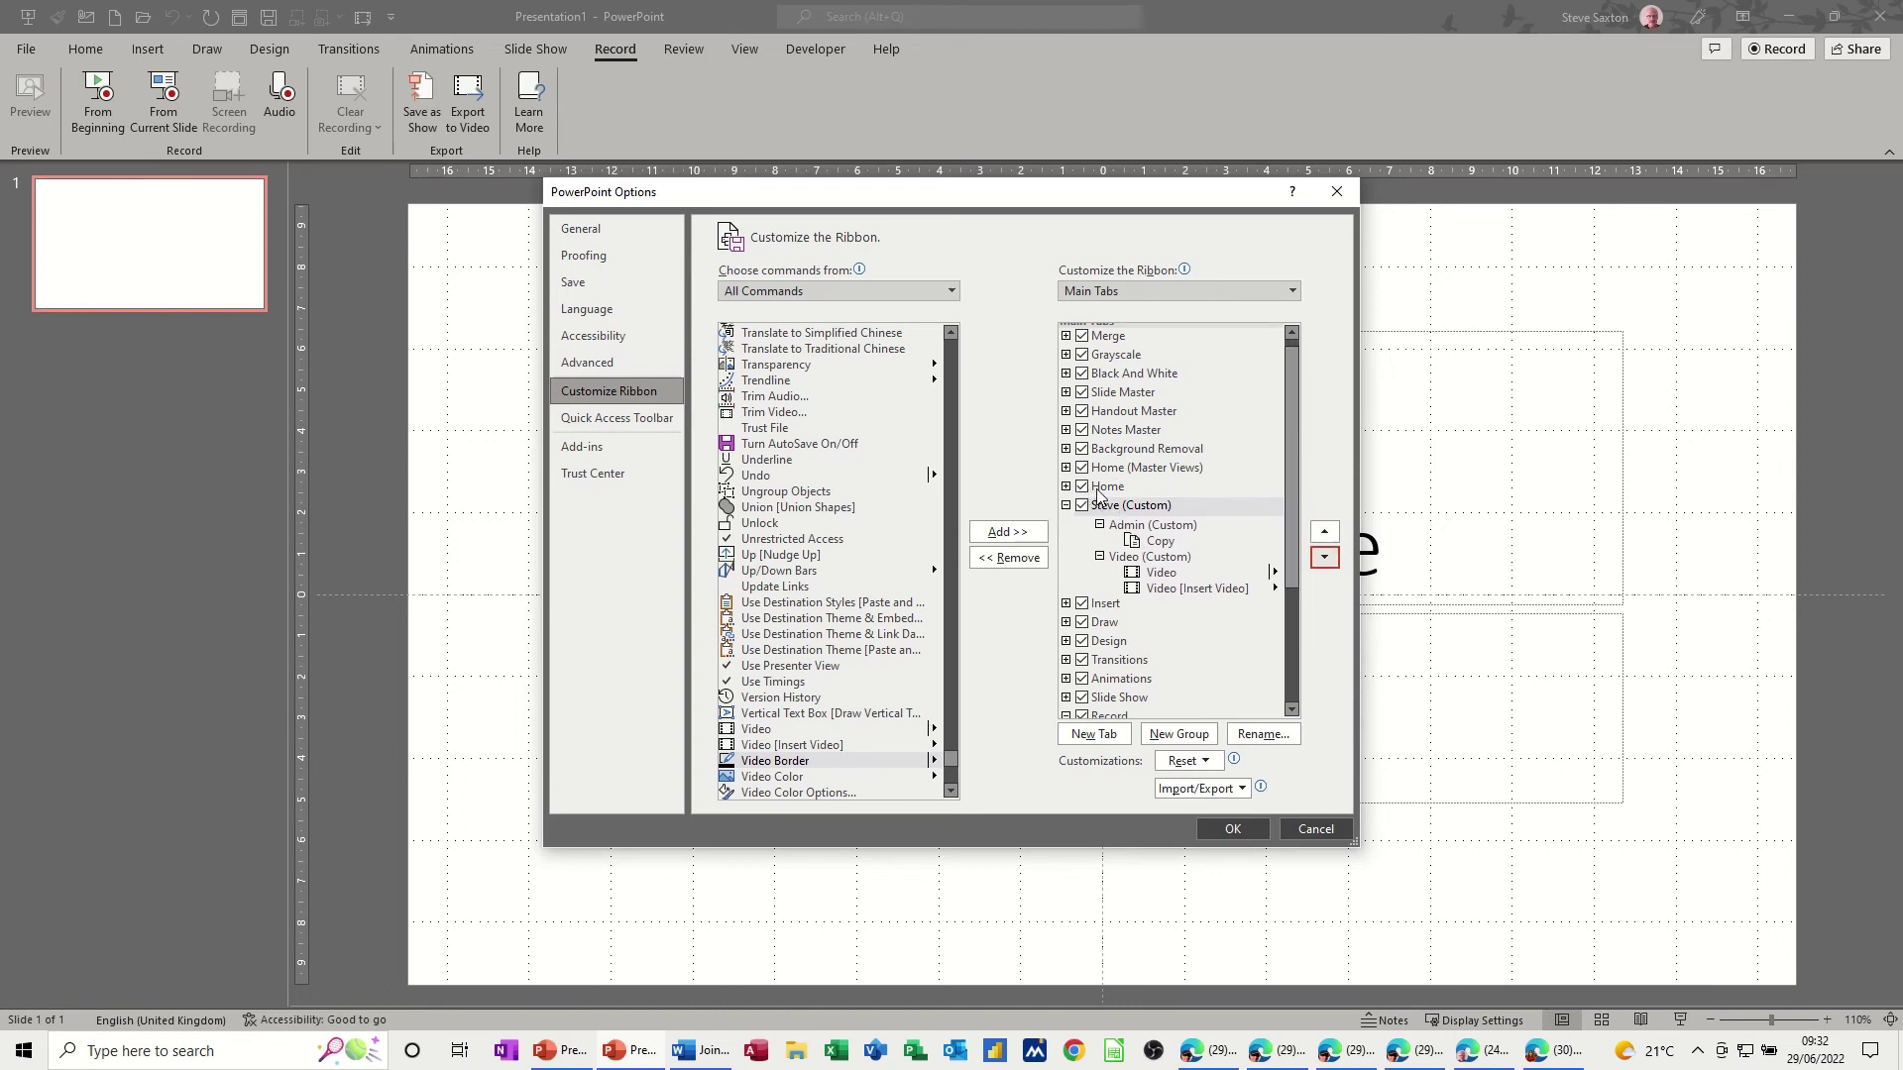
pyautogui.click(1229, 829)
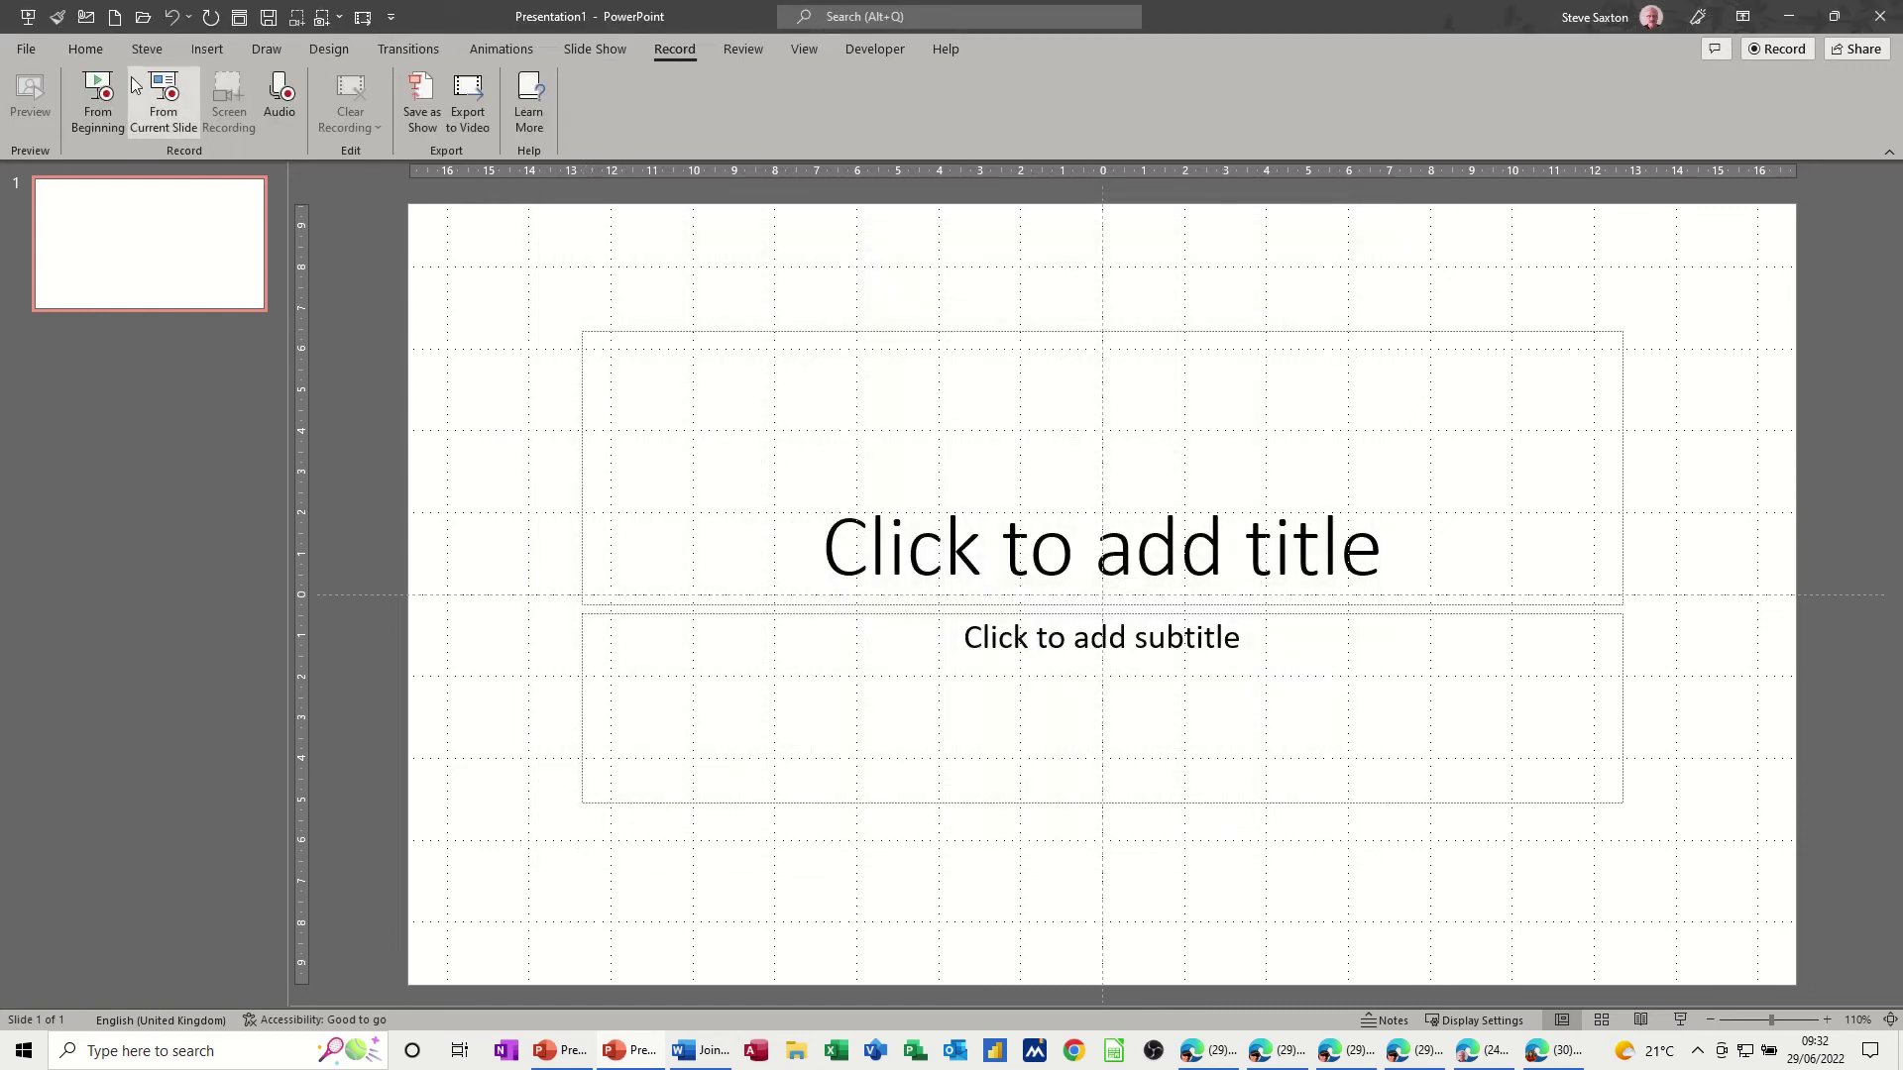
# Display the Steve tab showing Copy under Admin and two Video commands, then check the Quick Access Toolbar menu
pyautogui.click(86, 57)
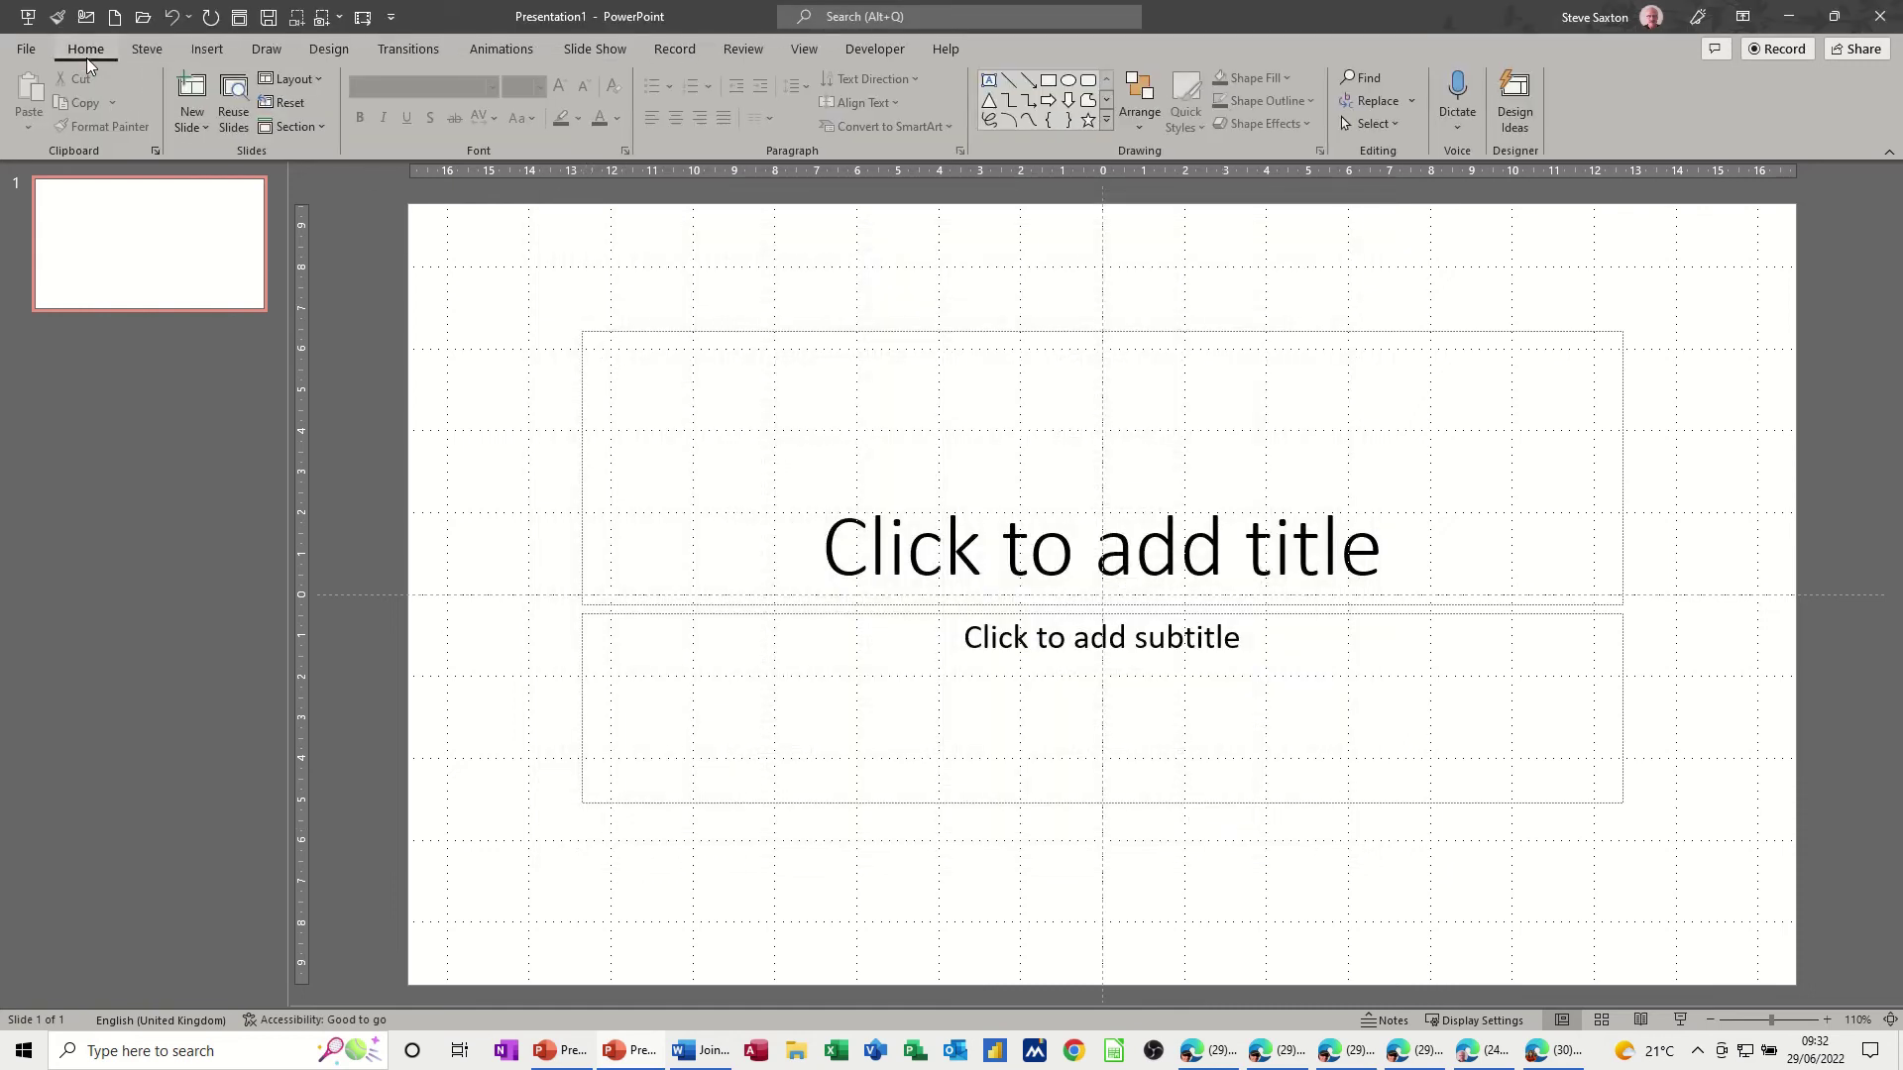
pyautogui.click(146, 55)
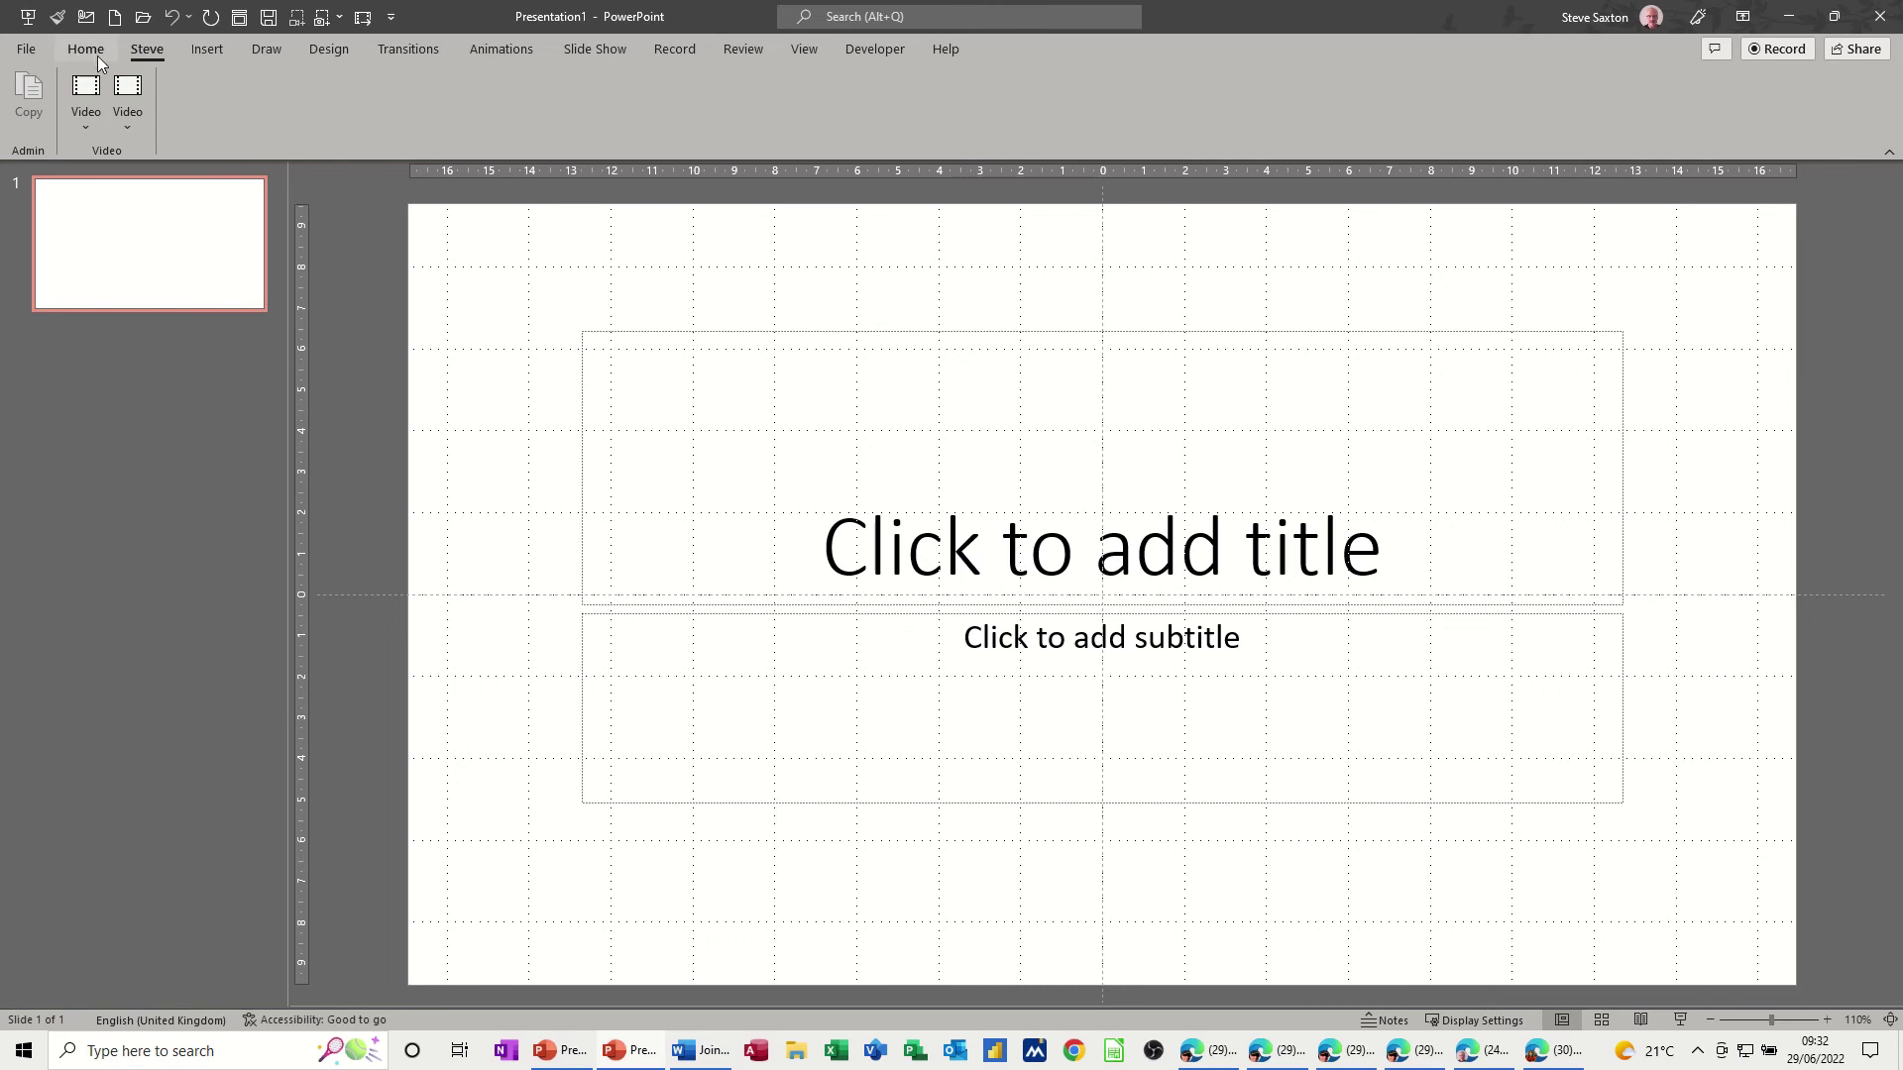
pyautogui.click(391, 18)
pyautogui.click(391, 20)
pyautogui.rightClick(160, 50)
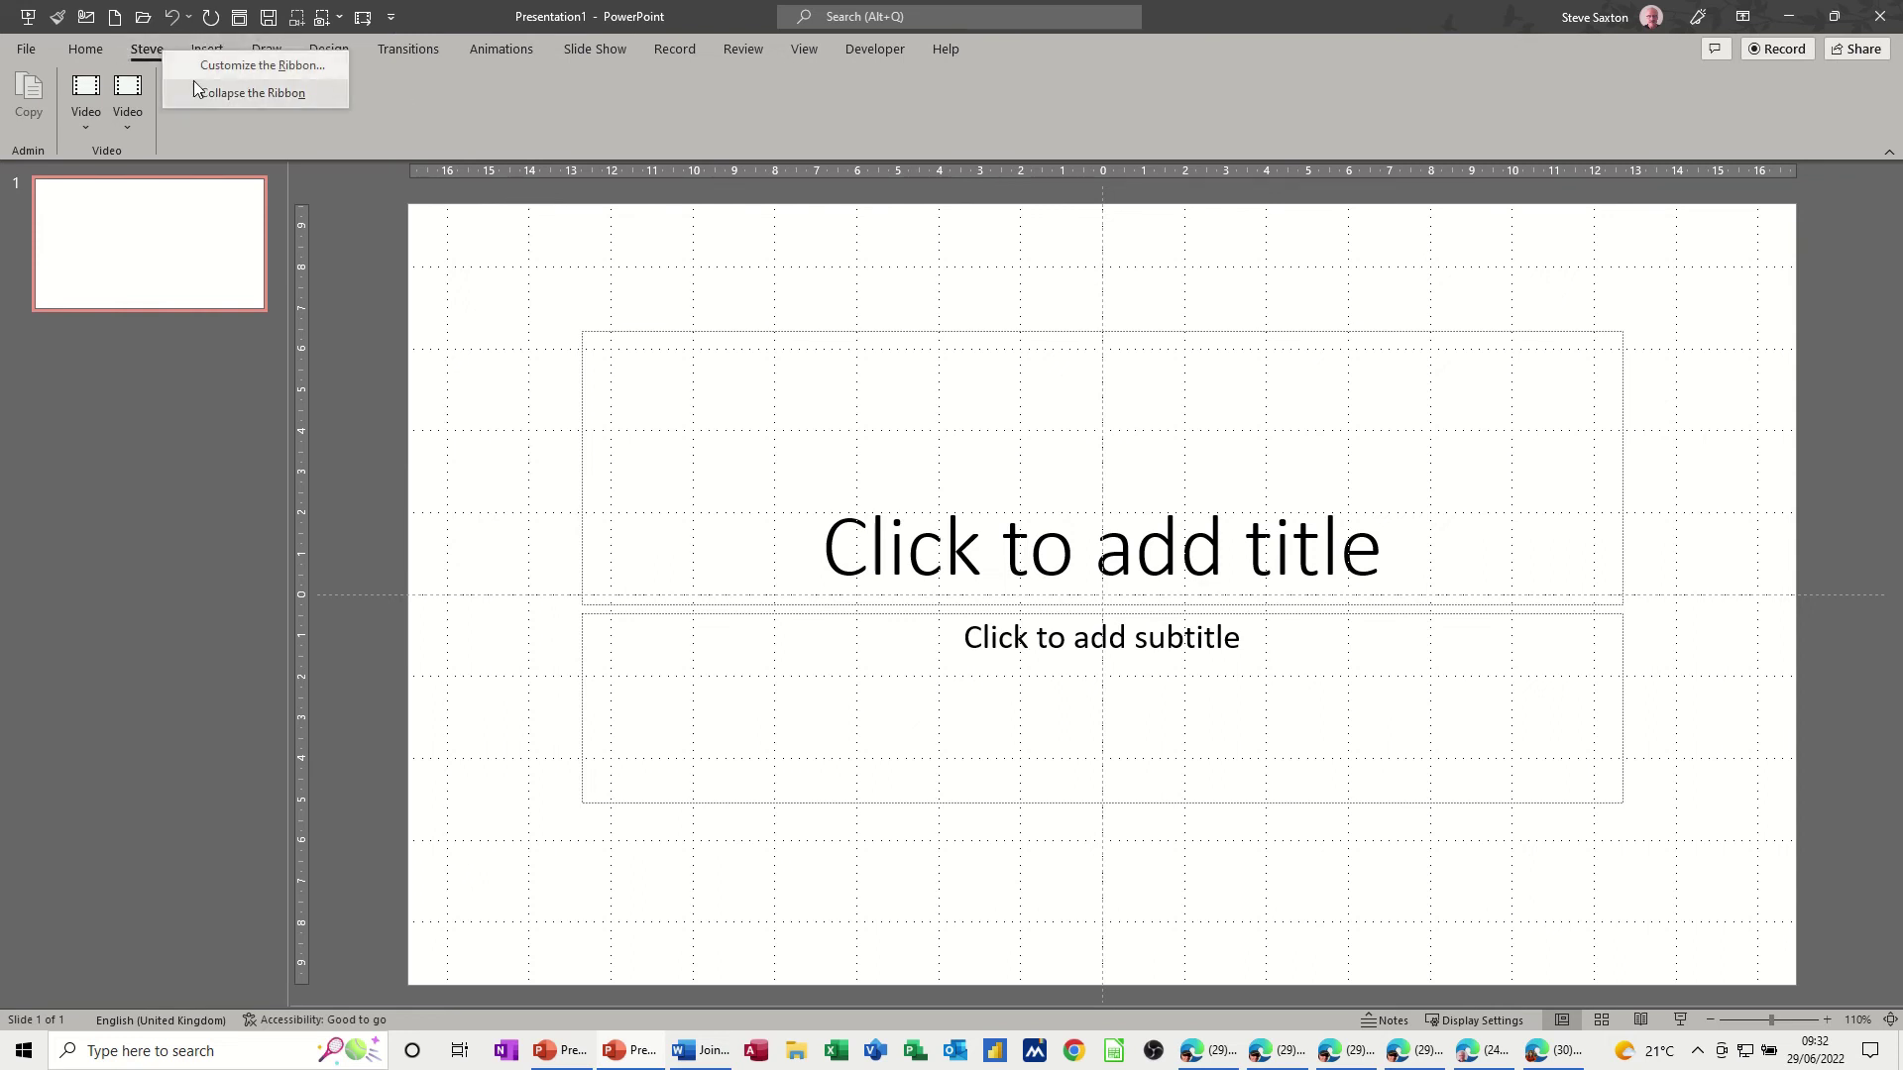
pyautogui.click(278, 117)
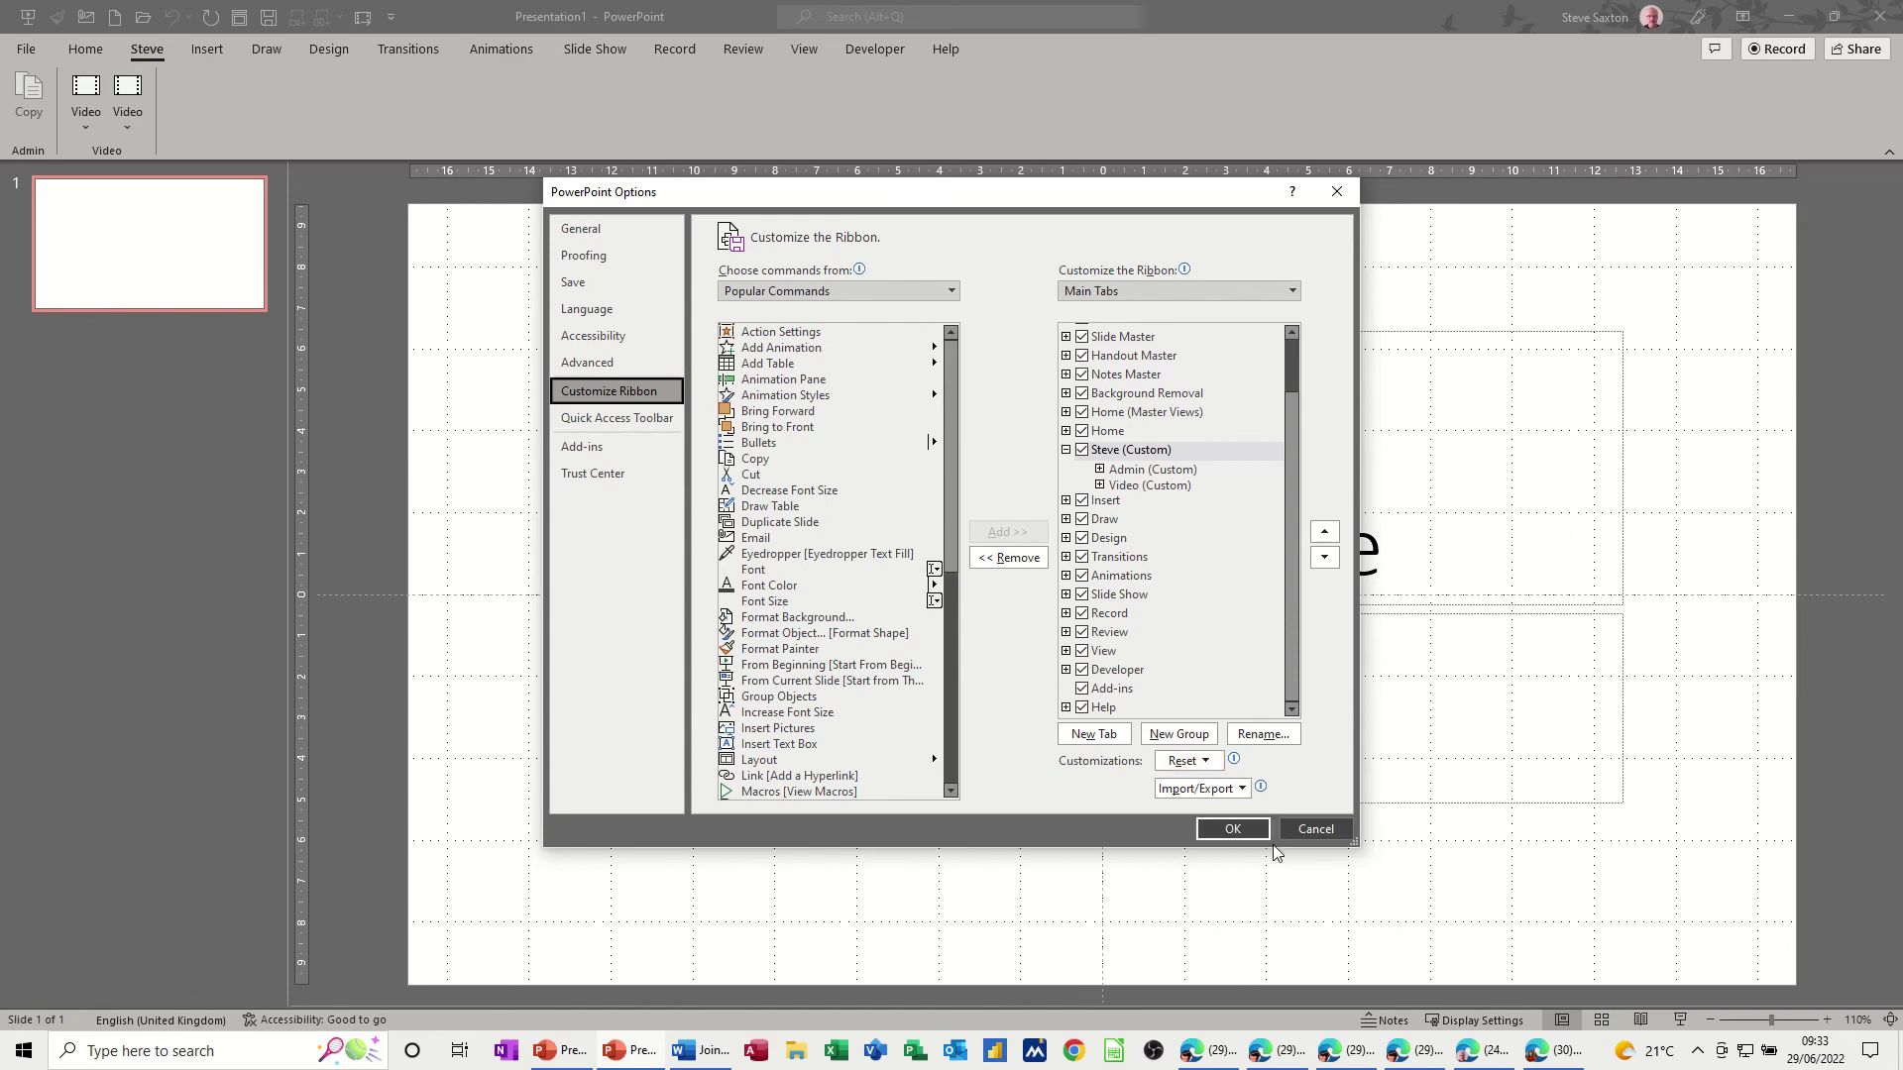
pyautogui.click(1308, 831)
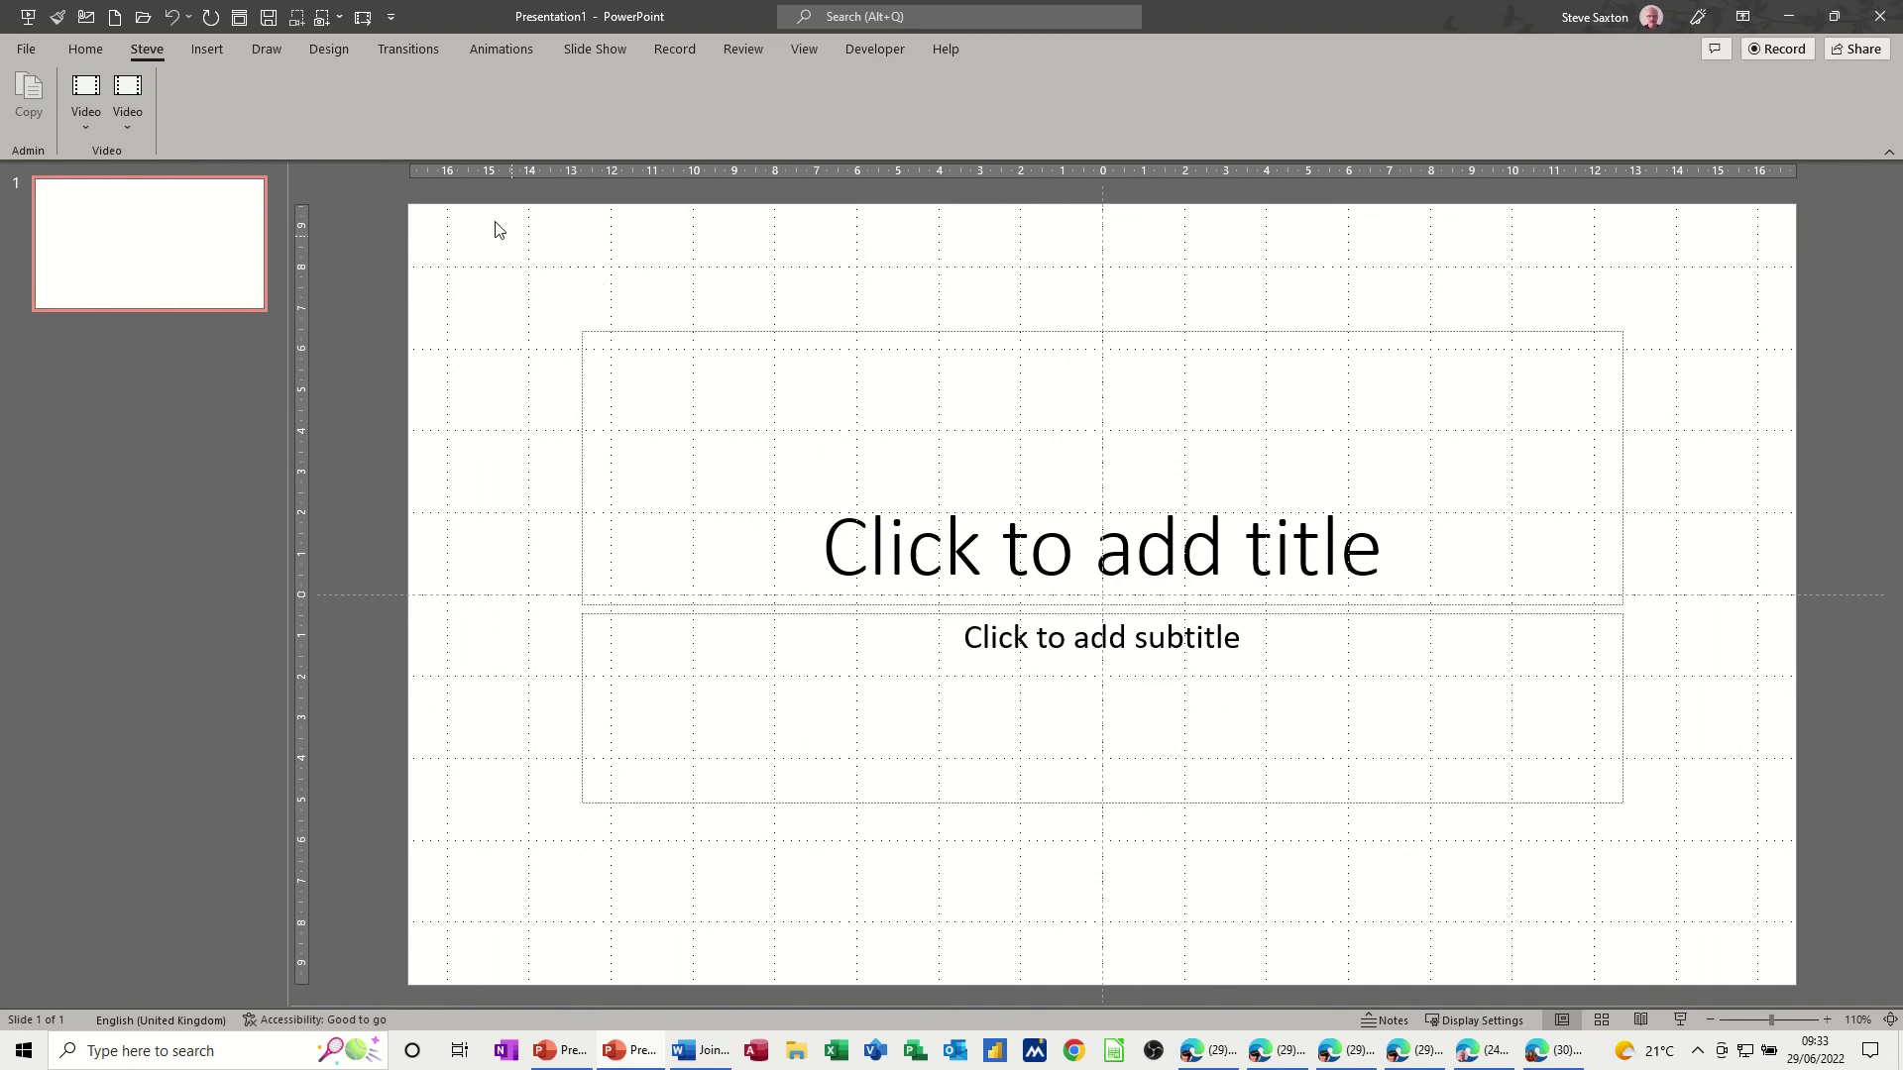